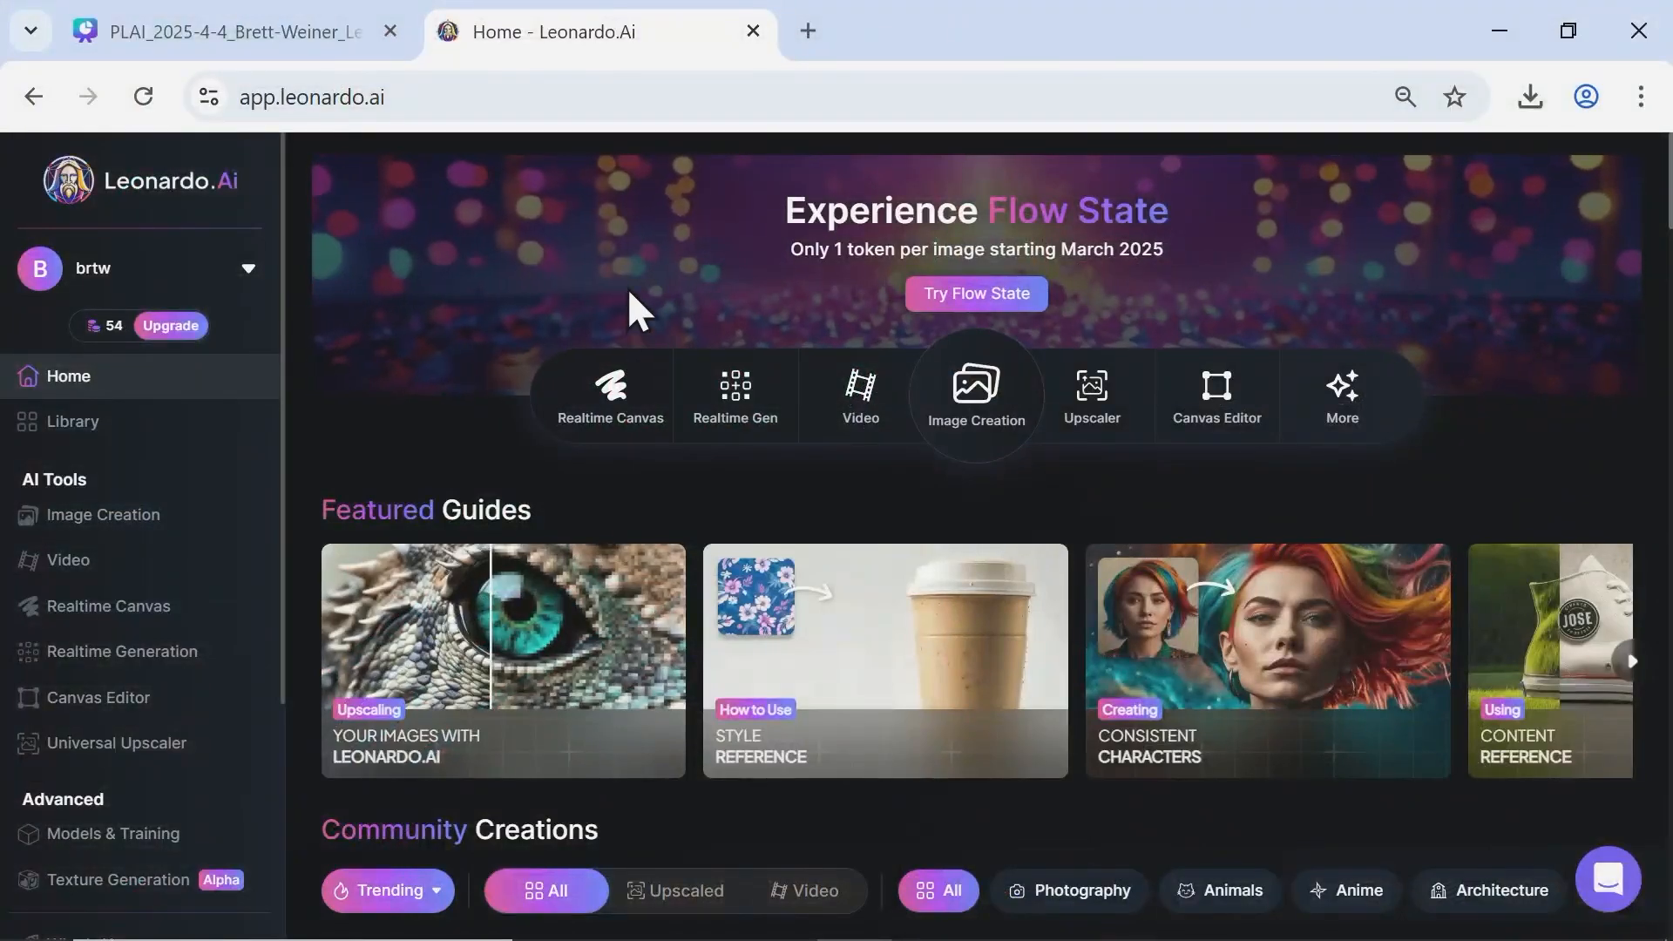
# Look through the featured guides and community creations on the home page.
pyautogui.scroll(-2, 642, 237)
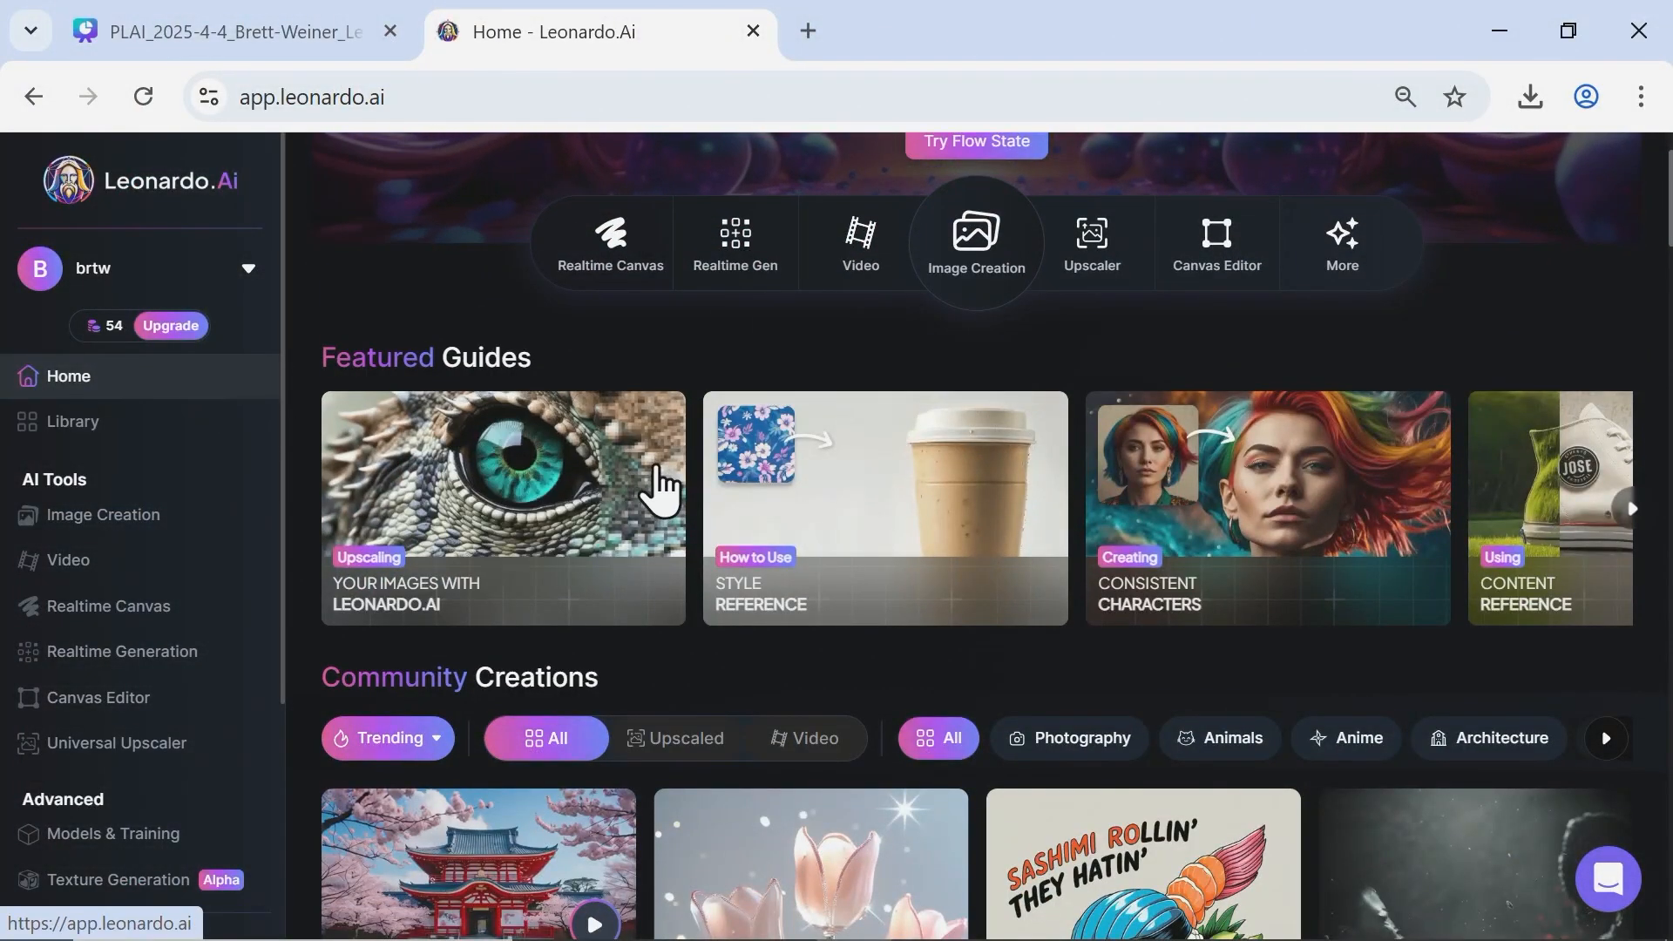
pyautogui.scroll(-5, 683, 433)
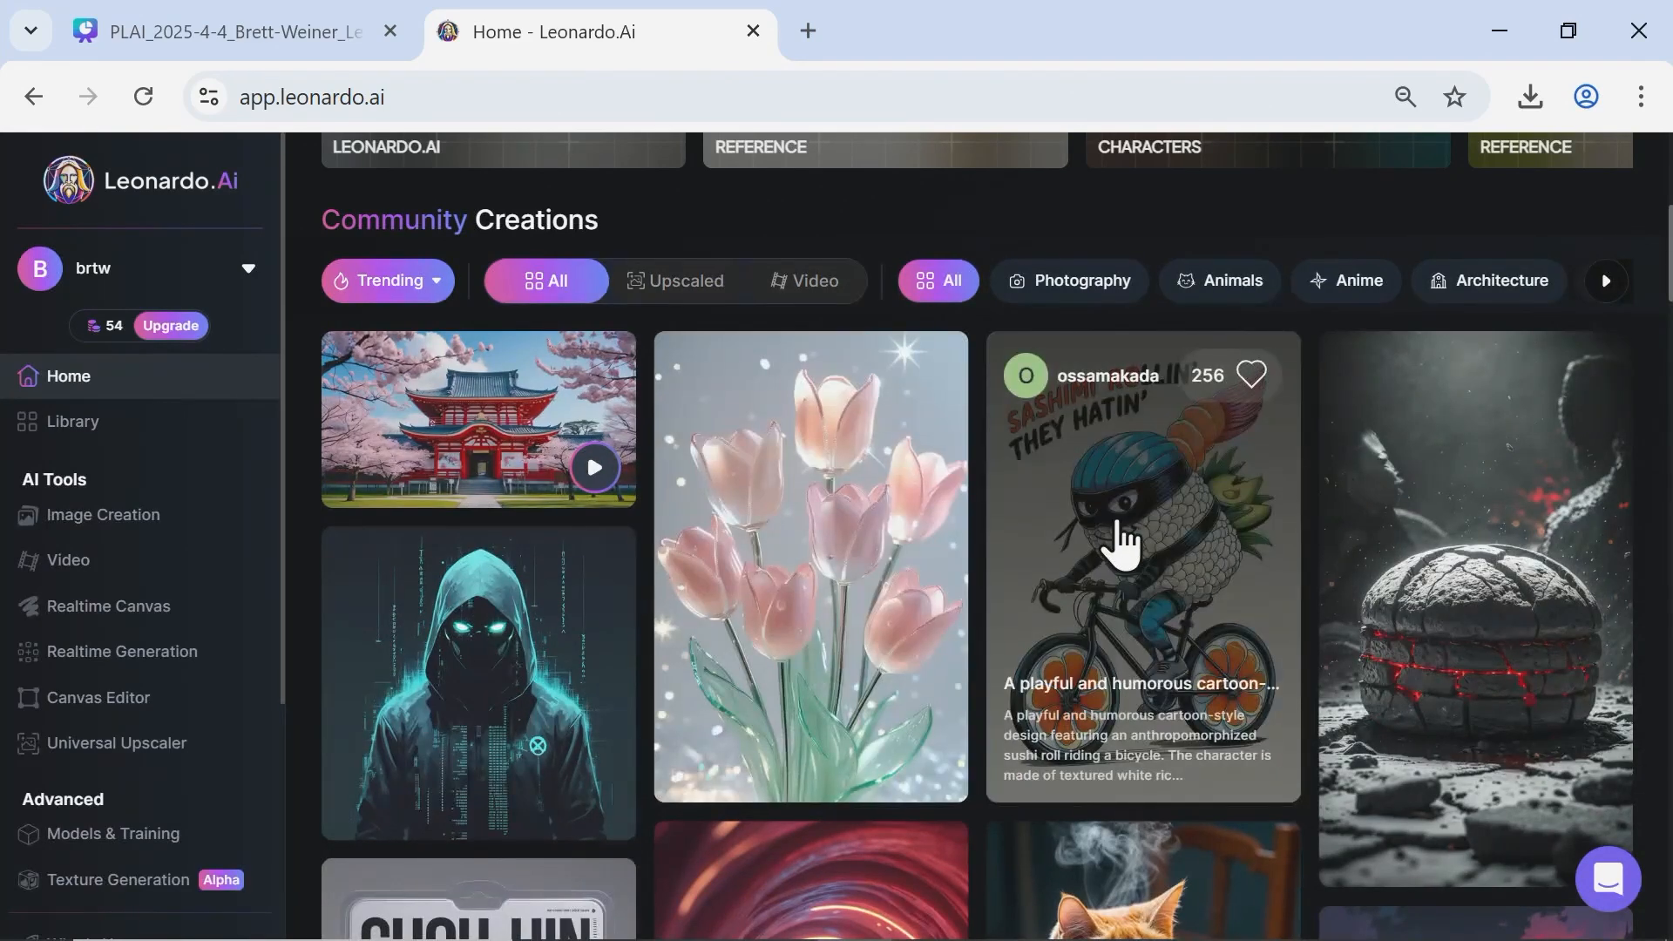
pyautogui.scroll(-3, 776, 460)
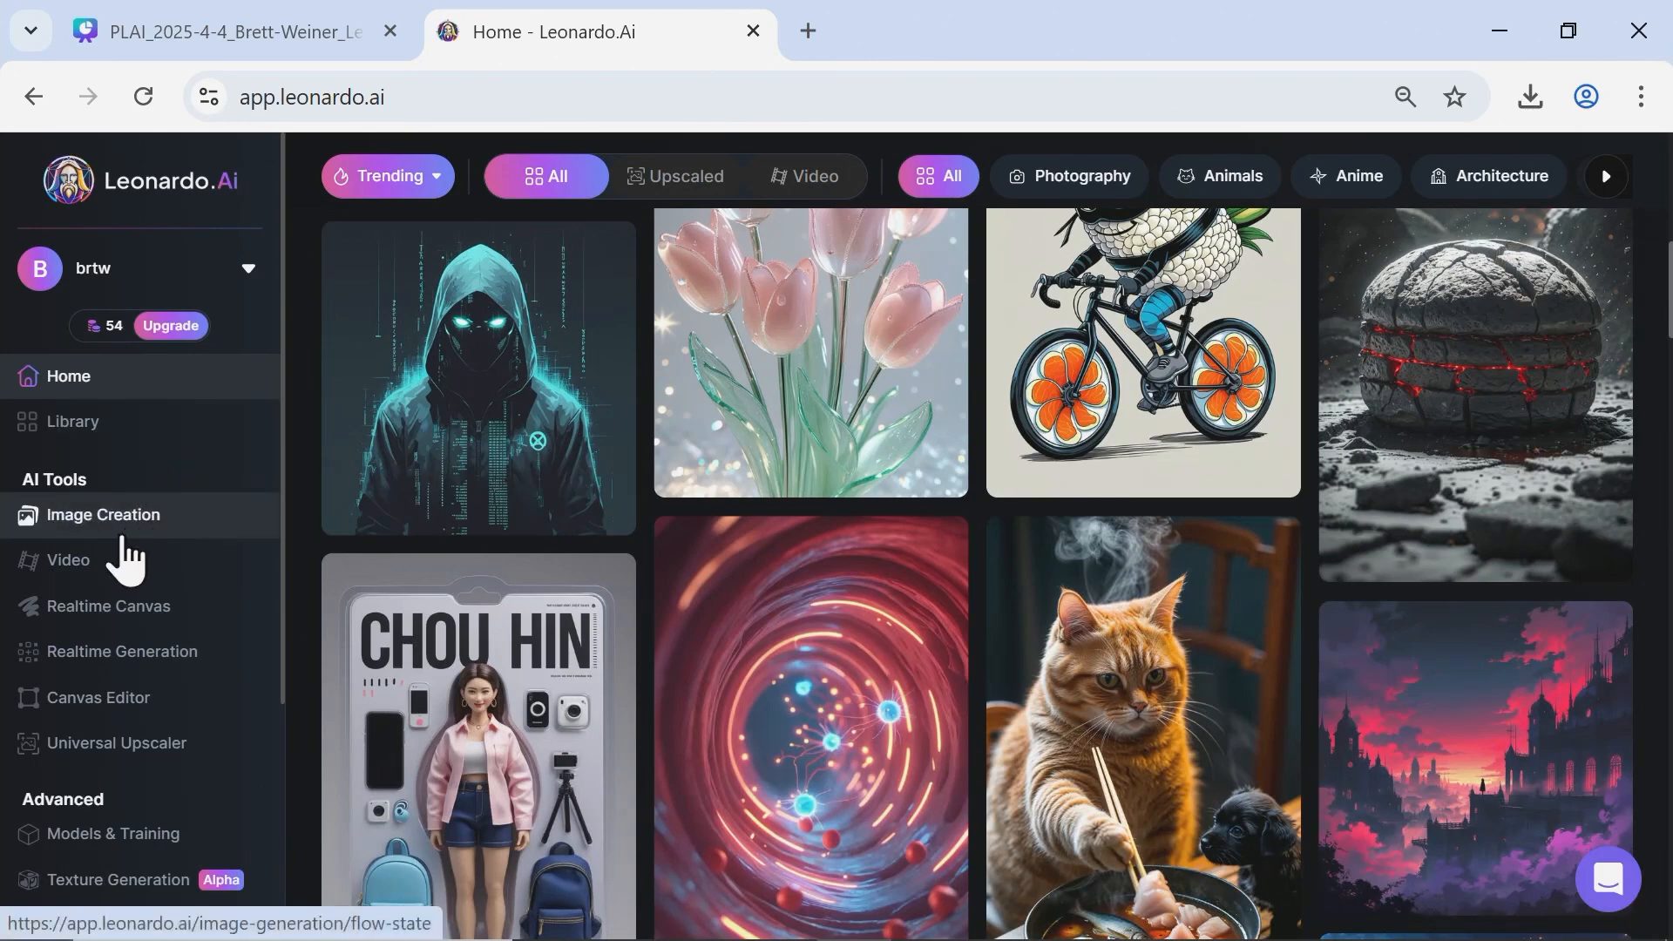
# Open the Video creation page, look over its prompt area and generation history, and return to the home page.
pyautogui.click(113, 565)
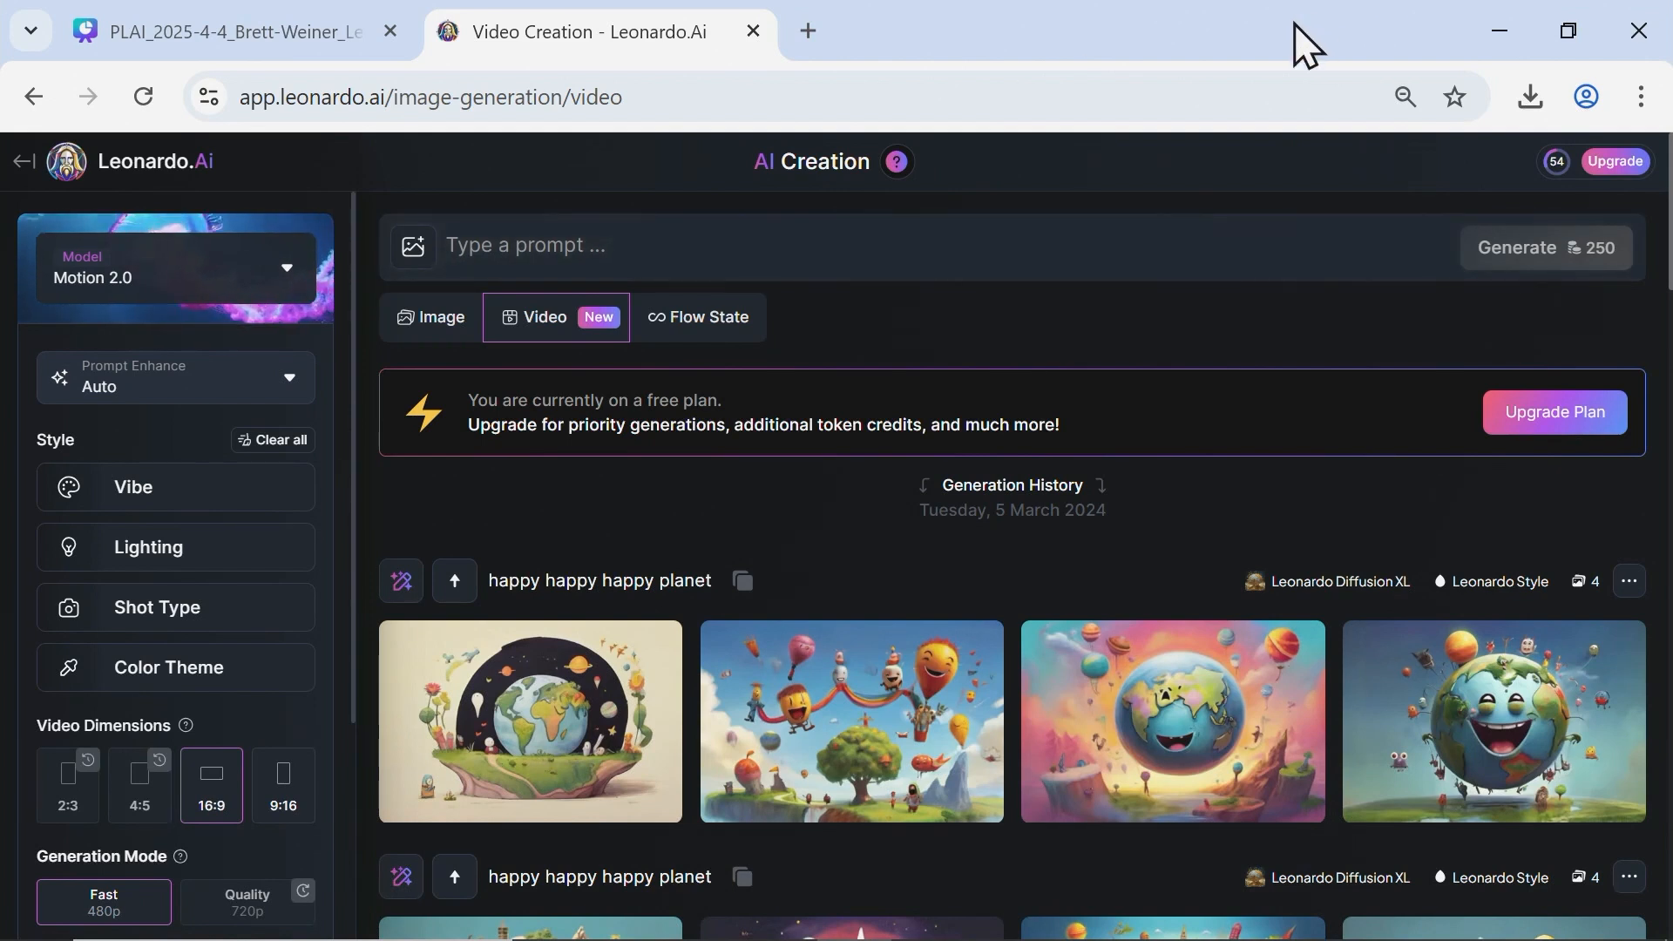
pyautogui.click(1188, 262)
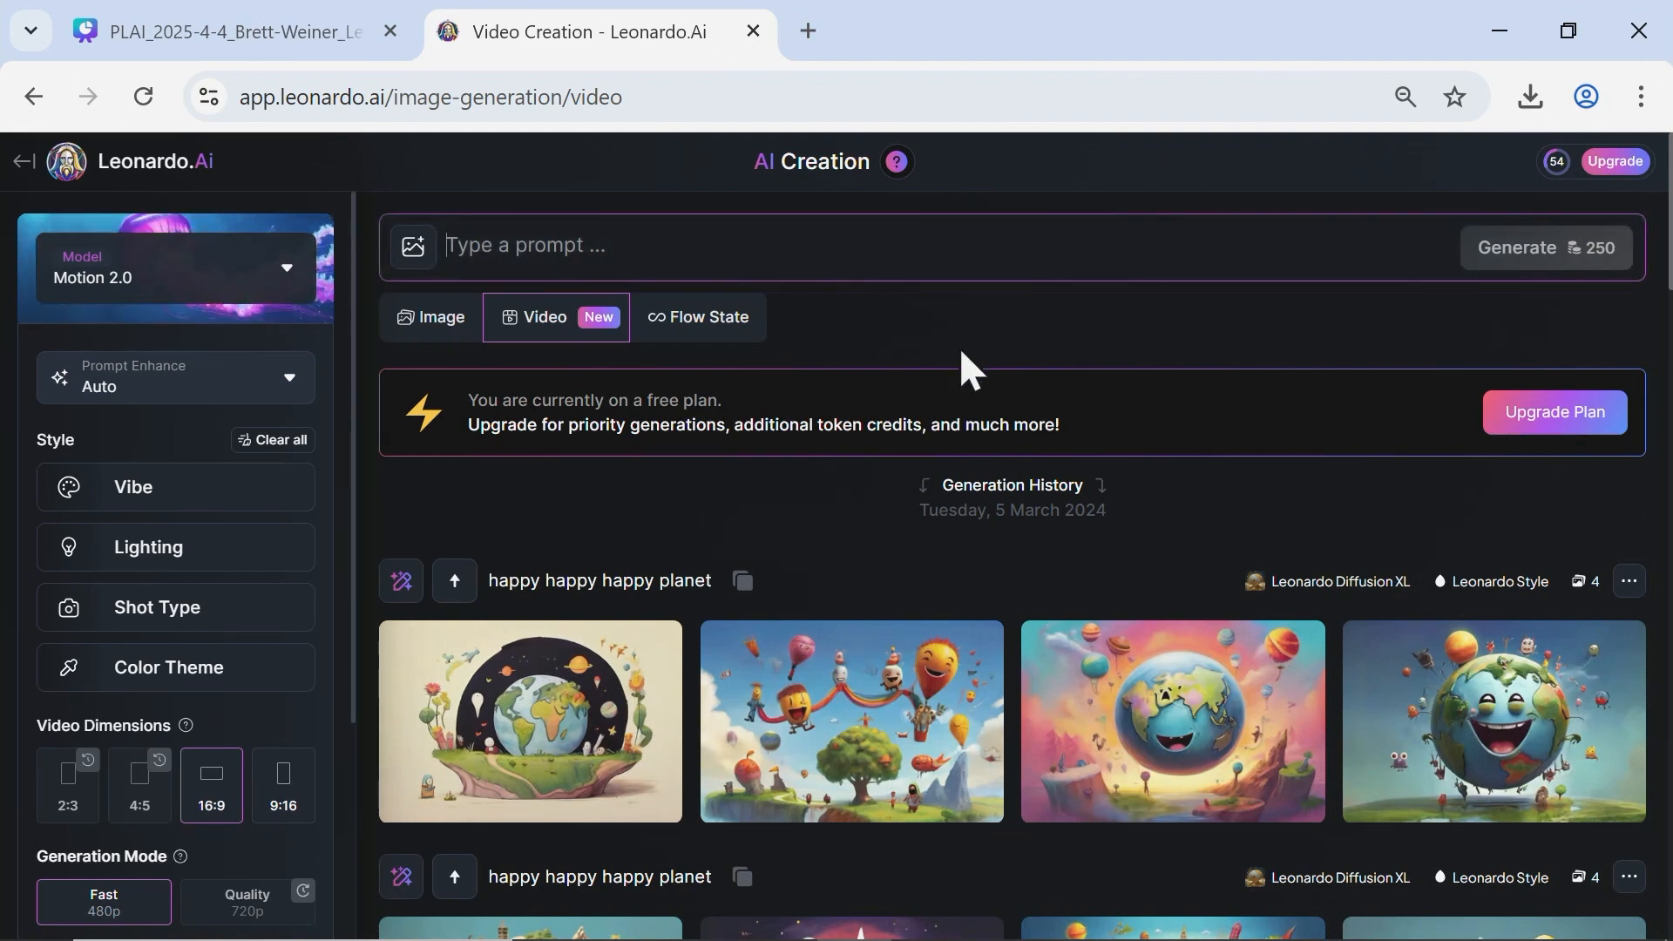
pyautogui.scroll(-2, 963, 372)
pyautogui.scroll(2, 949, 552)
pyautogui.moveTo(1556, 170)
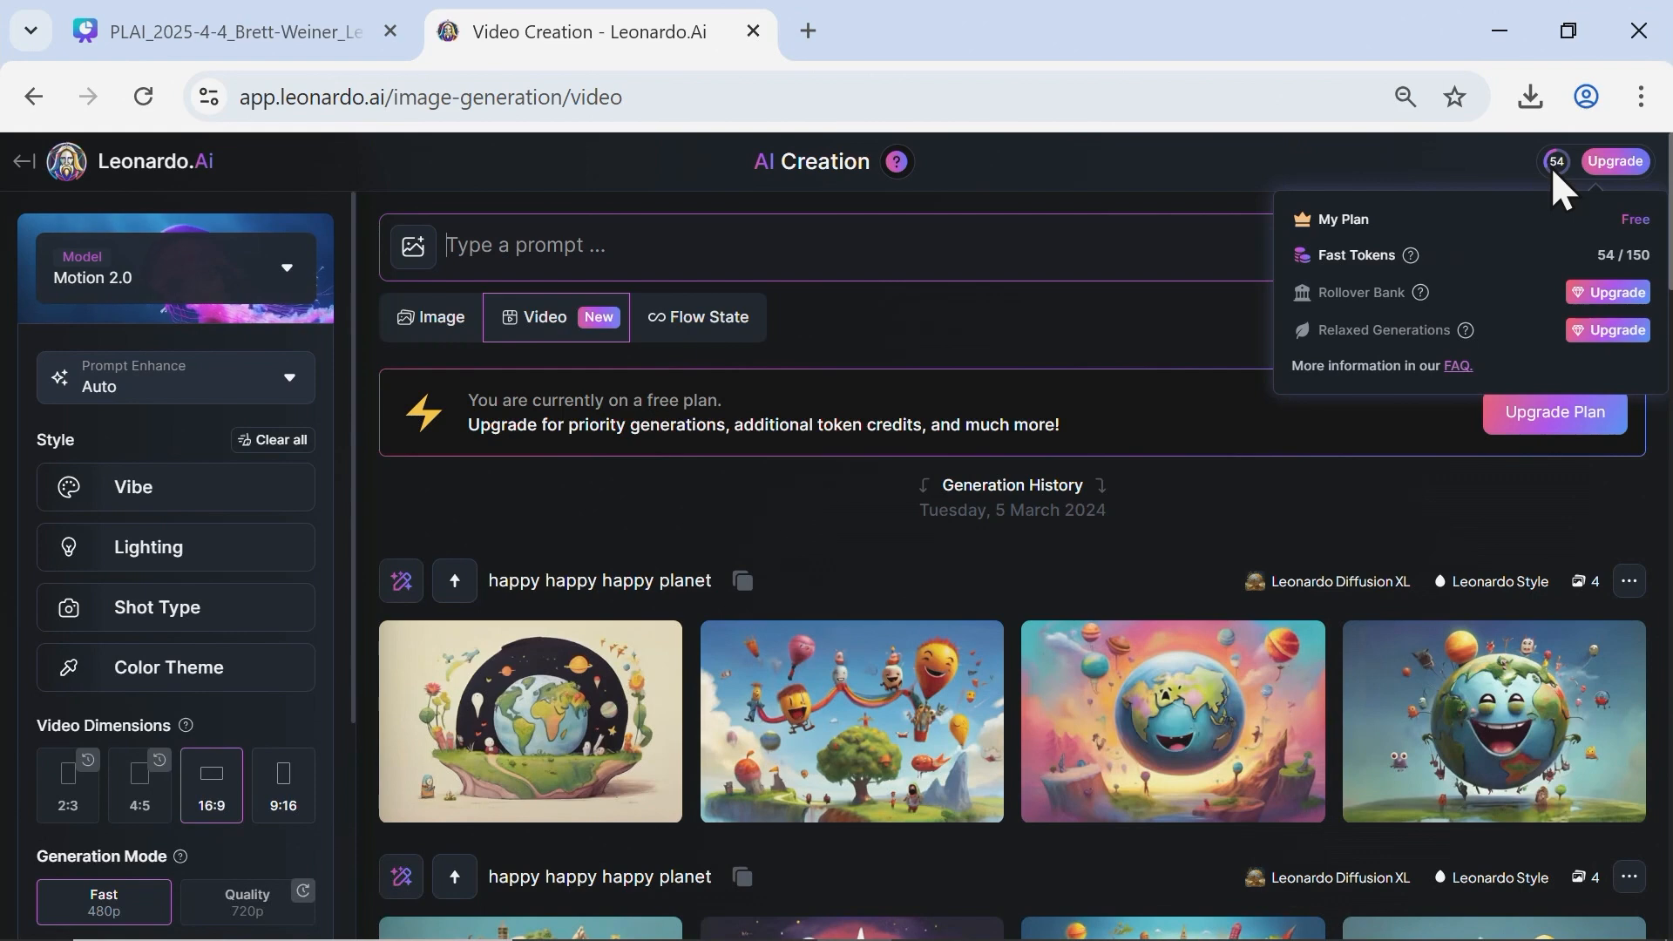
pyautogui.click(25, 161)
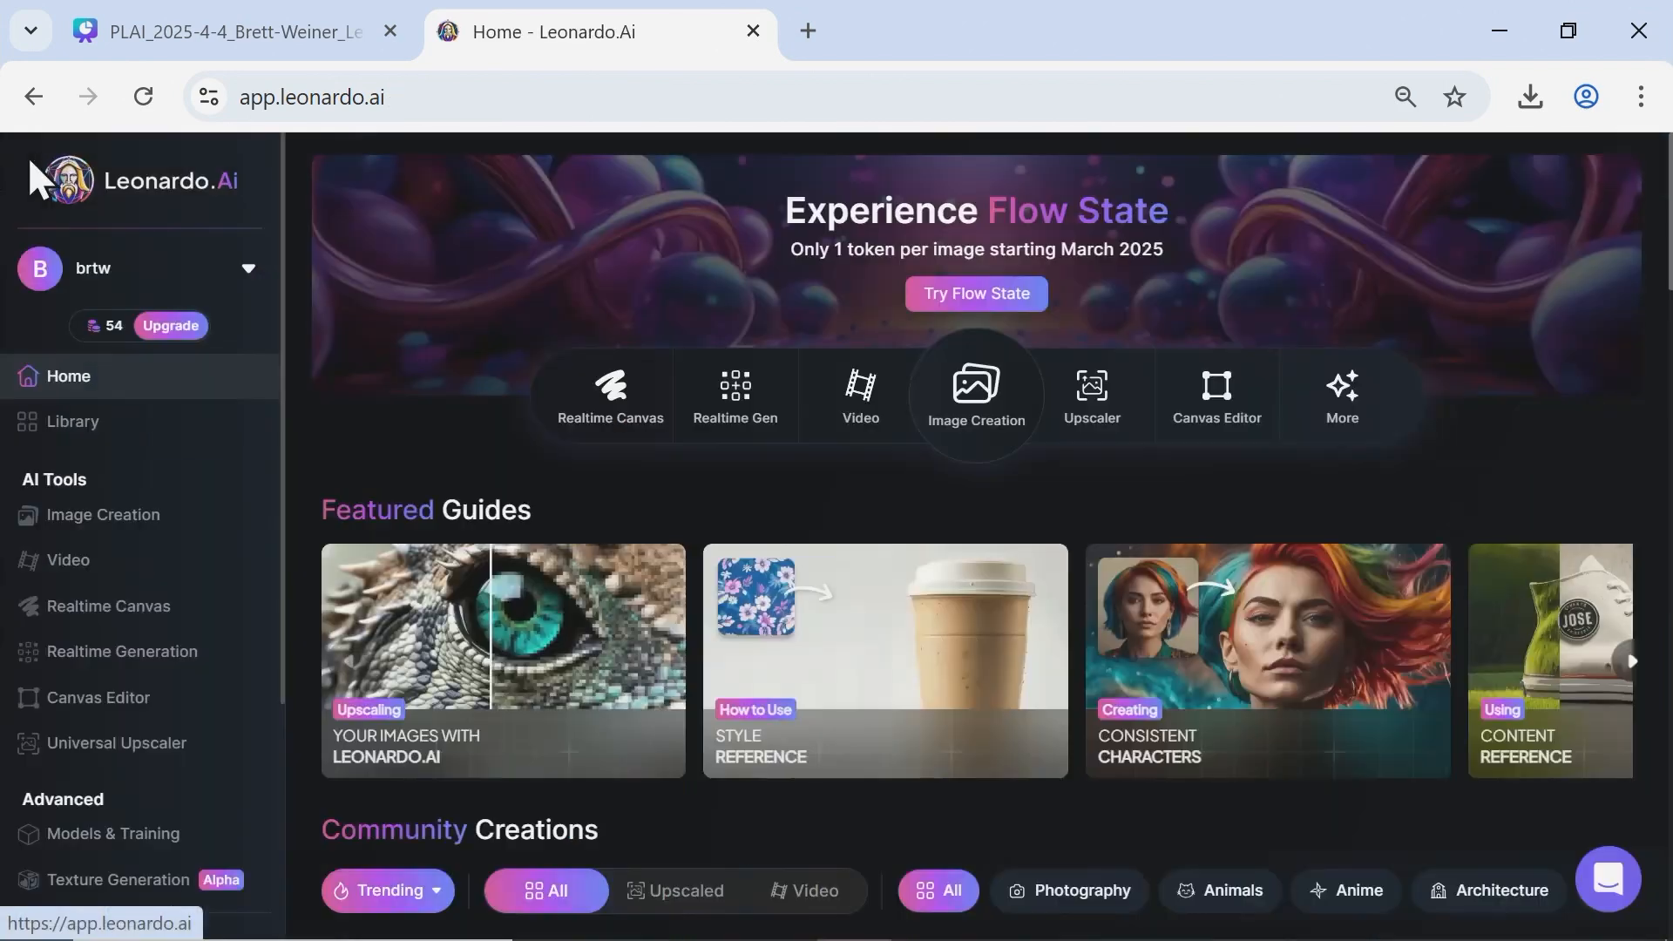
# Open Realtime Canvas and reset the existing drawing to a blank canvas.
pyautogui.click(187, 608)
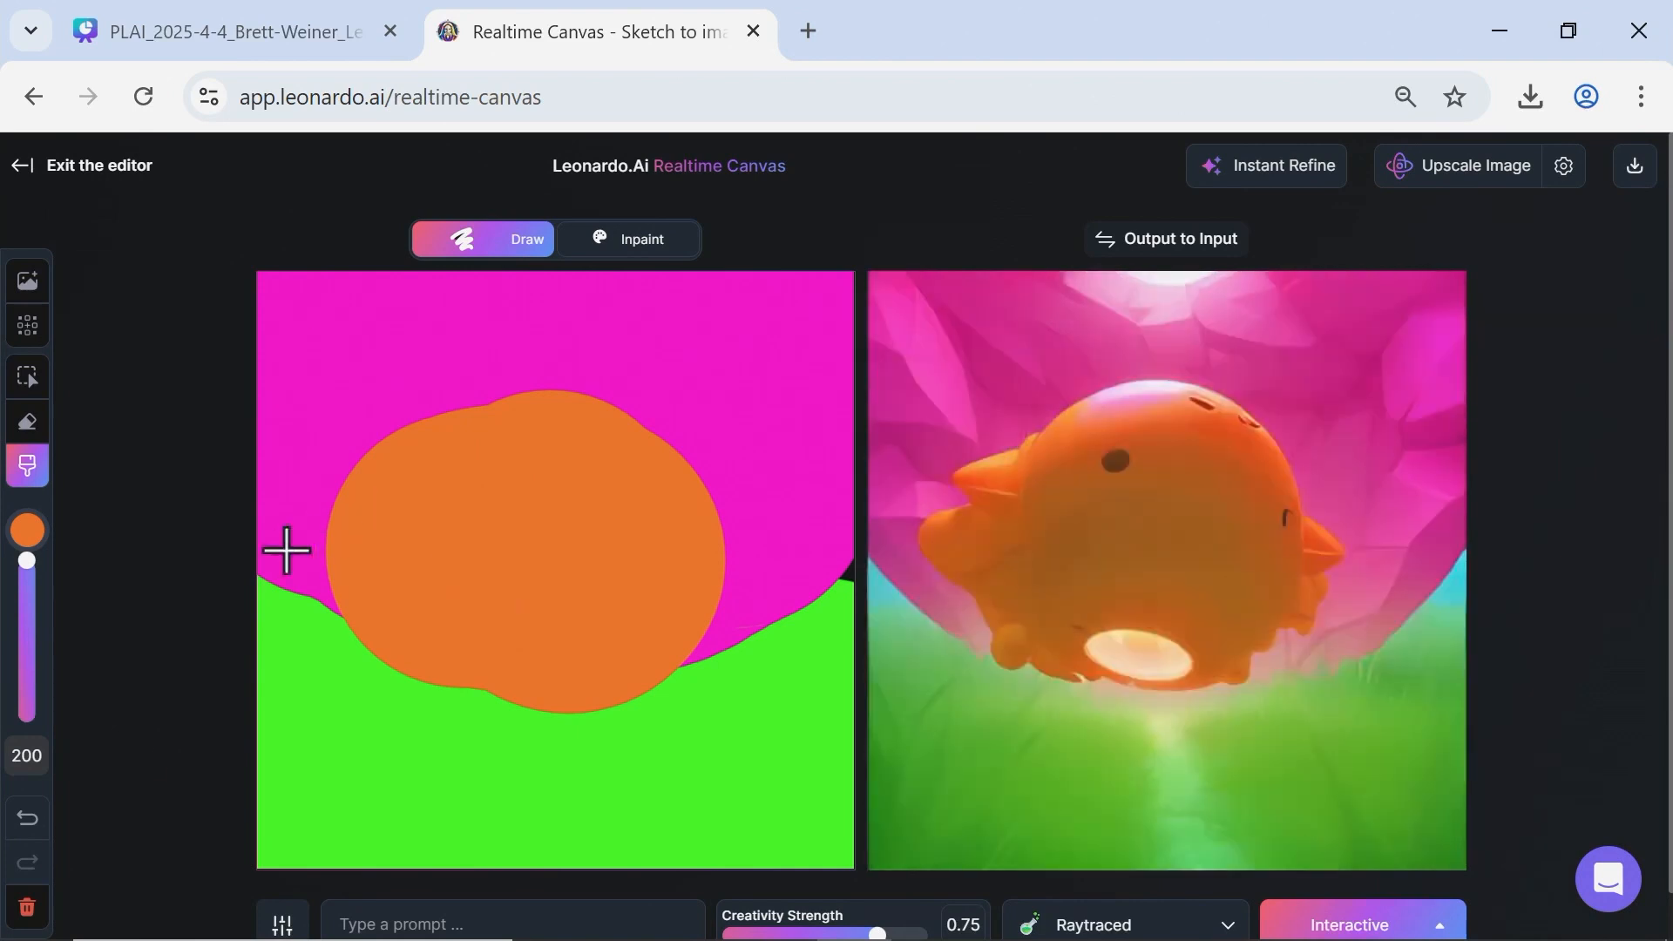
pyautogui.click(27, 906)
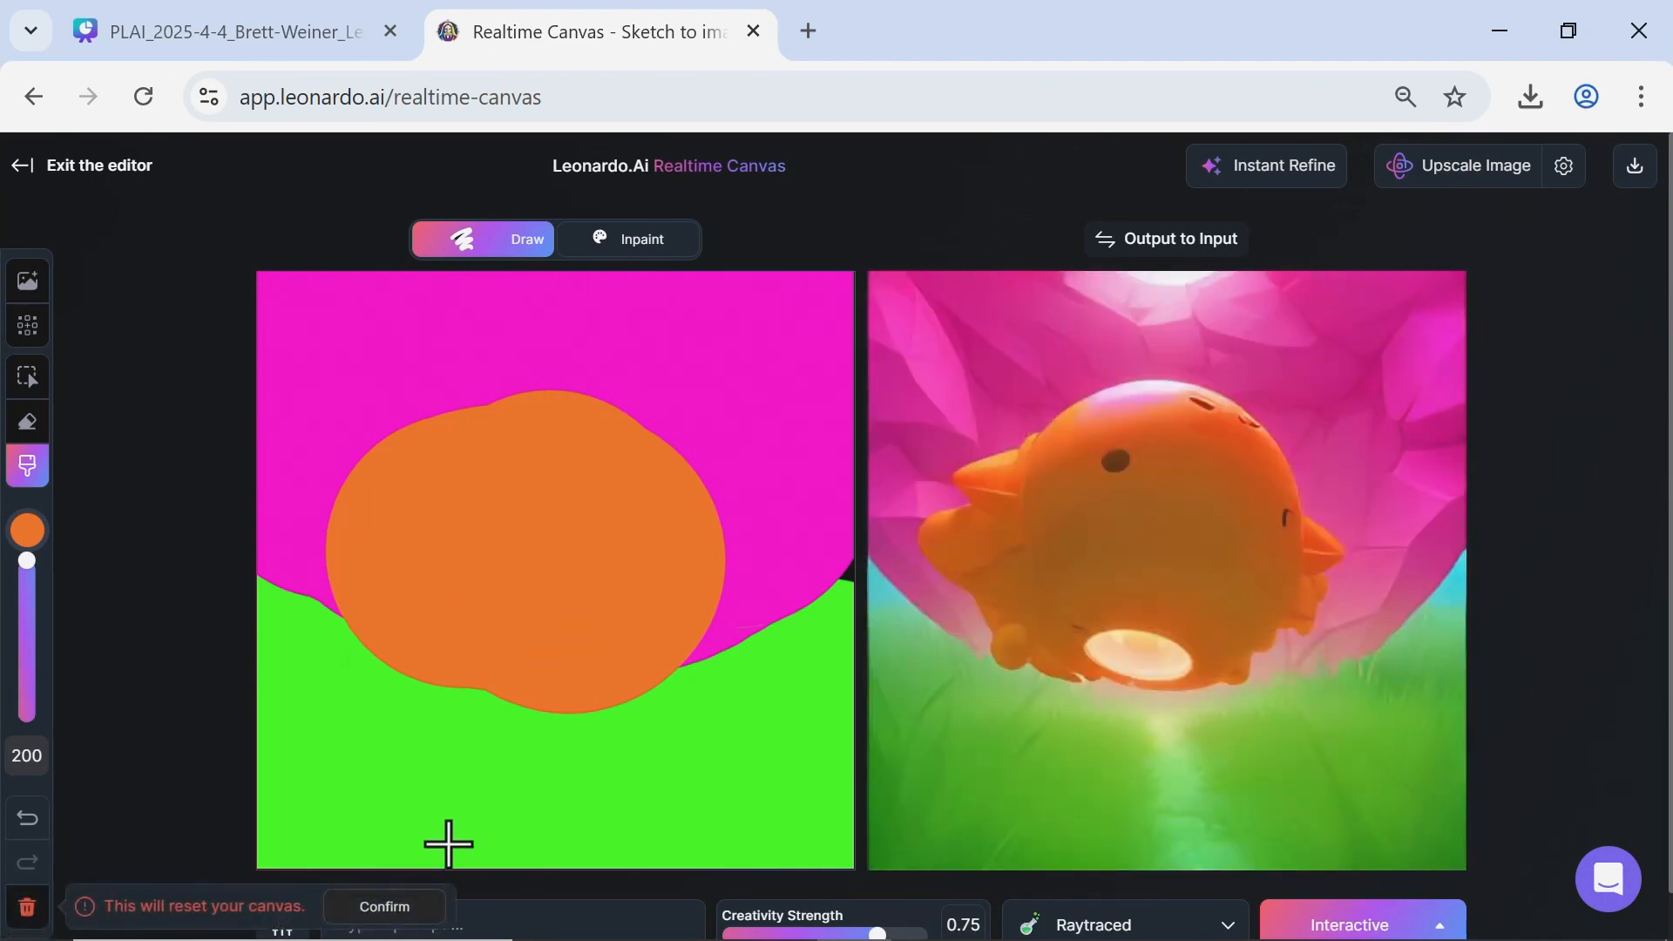
pyautogui.click(384, 907)
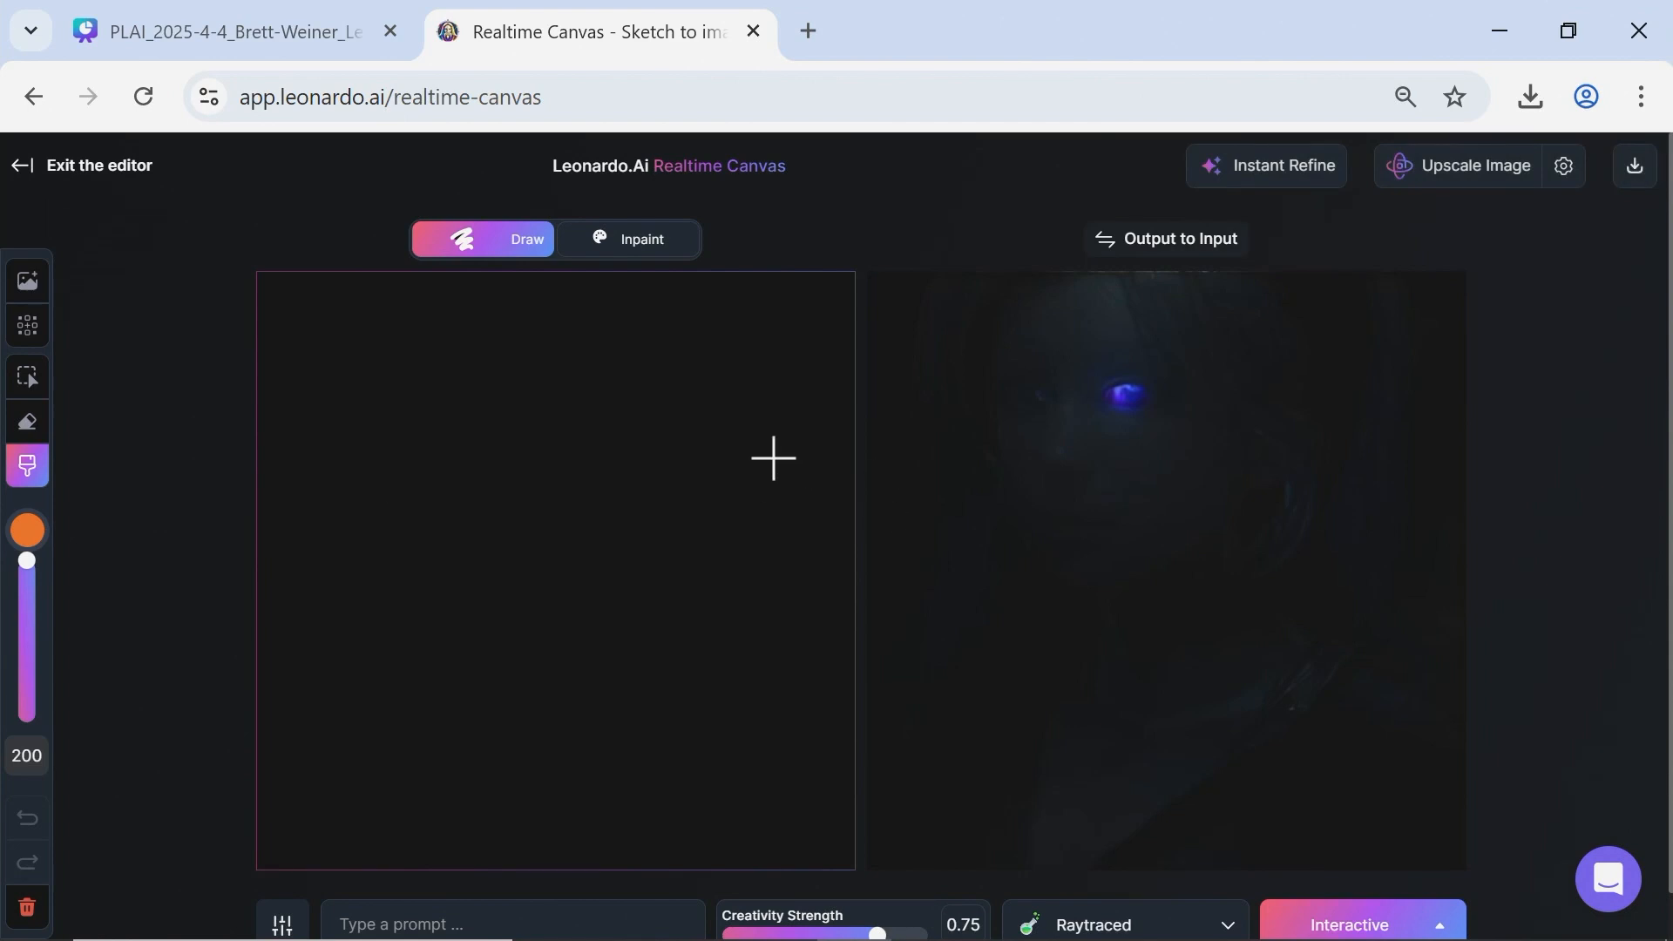
# Set the canvas output style to Environment.
pyautogui.scroll(-1, 836, 497)
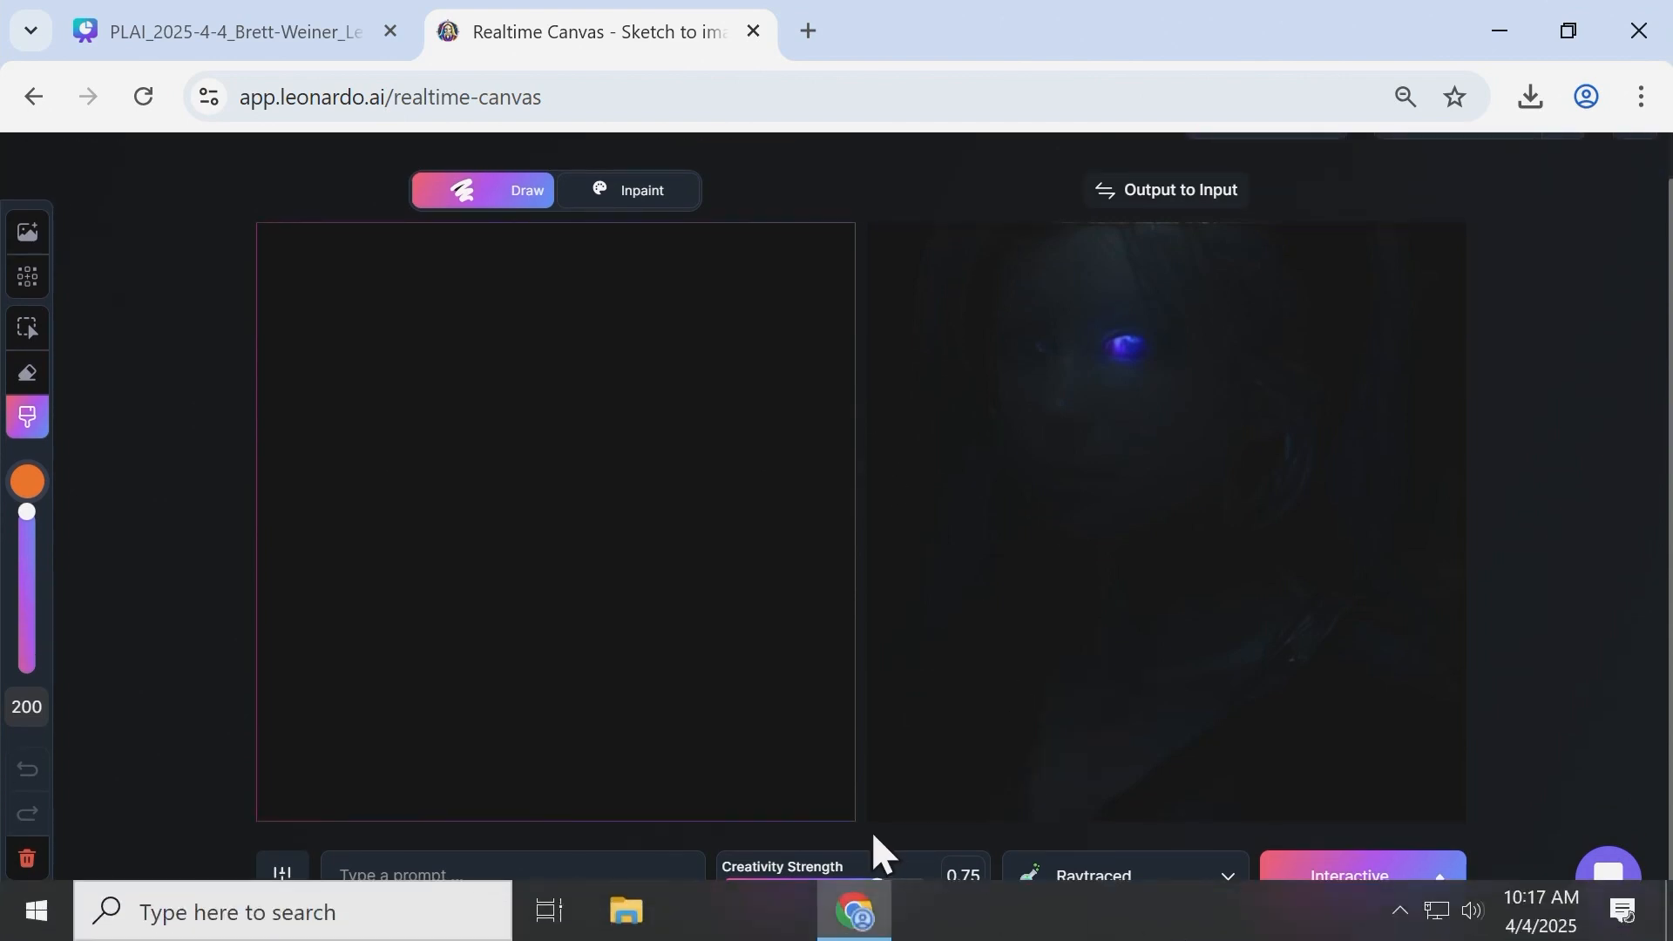
pyautogui.click(1050, 872)
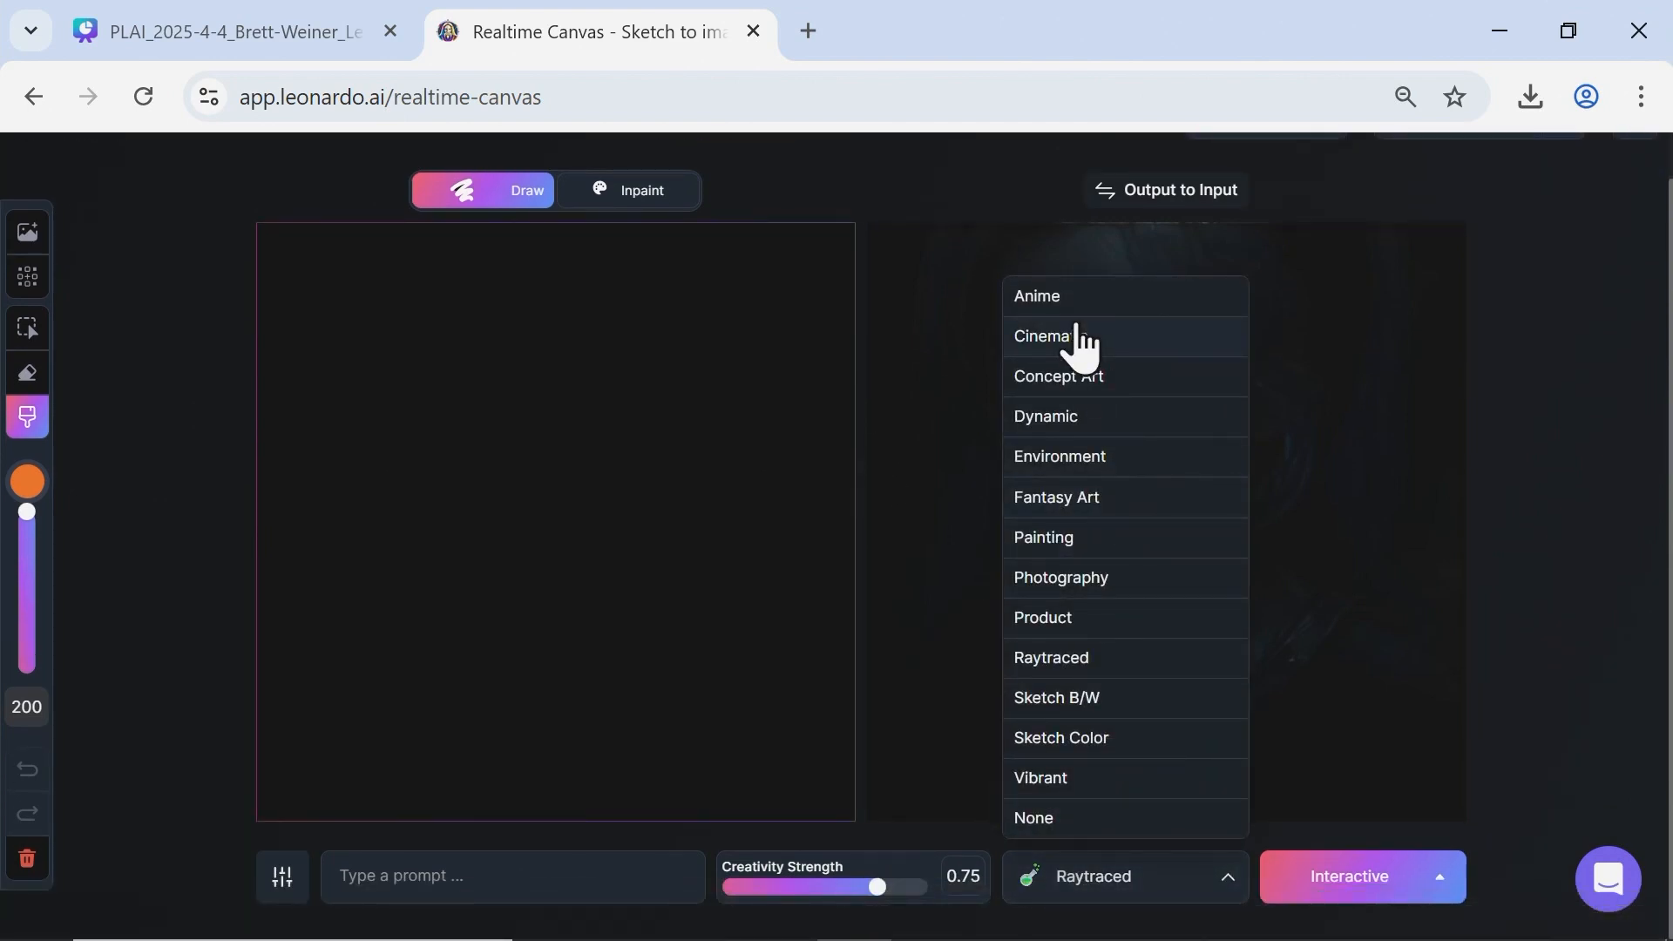
pyautogui.click(1080, 457)
# Set the brush color to dark green #158C00 and paint the lower part of the canvas as rolling ground.
pyautogui.click(27, 482)
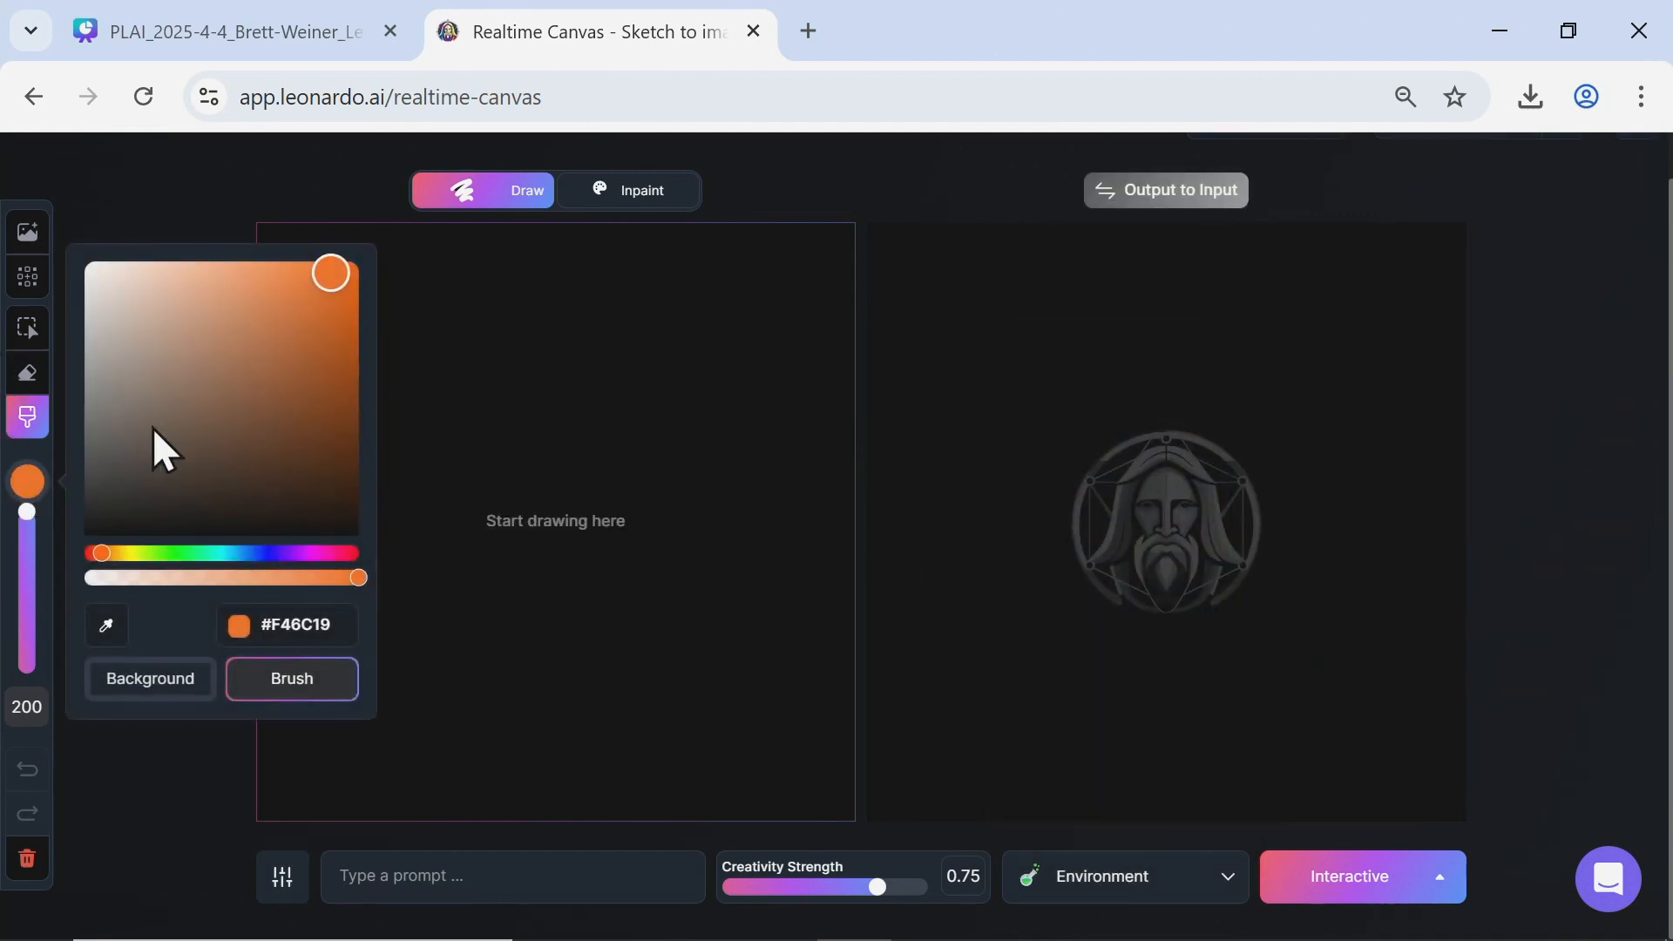
pyautogui.moveTo(150, 553); pyautogui.dragTo(169, 554)
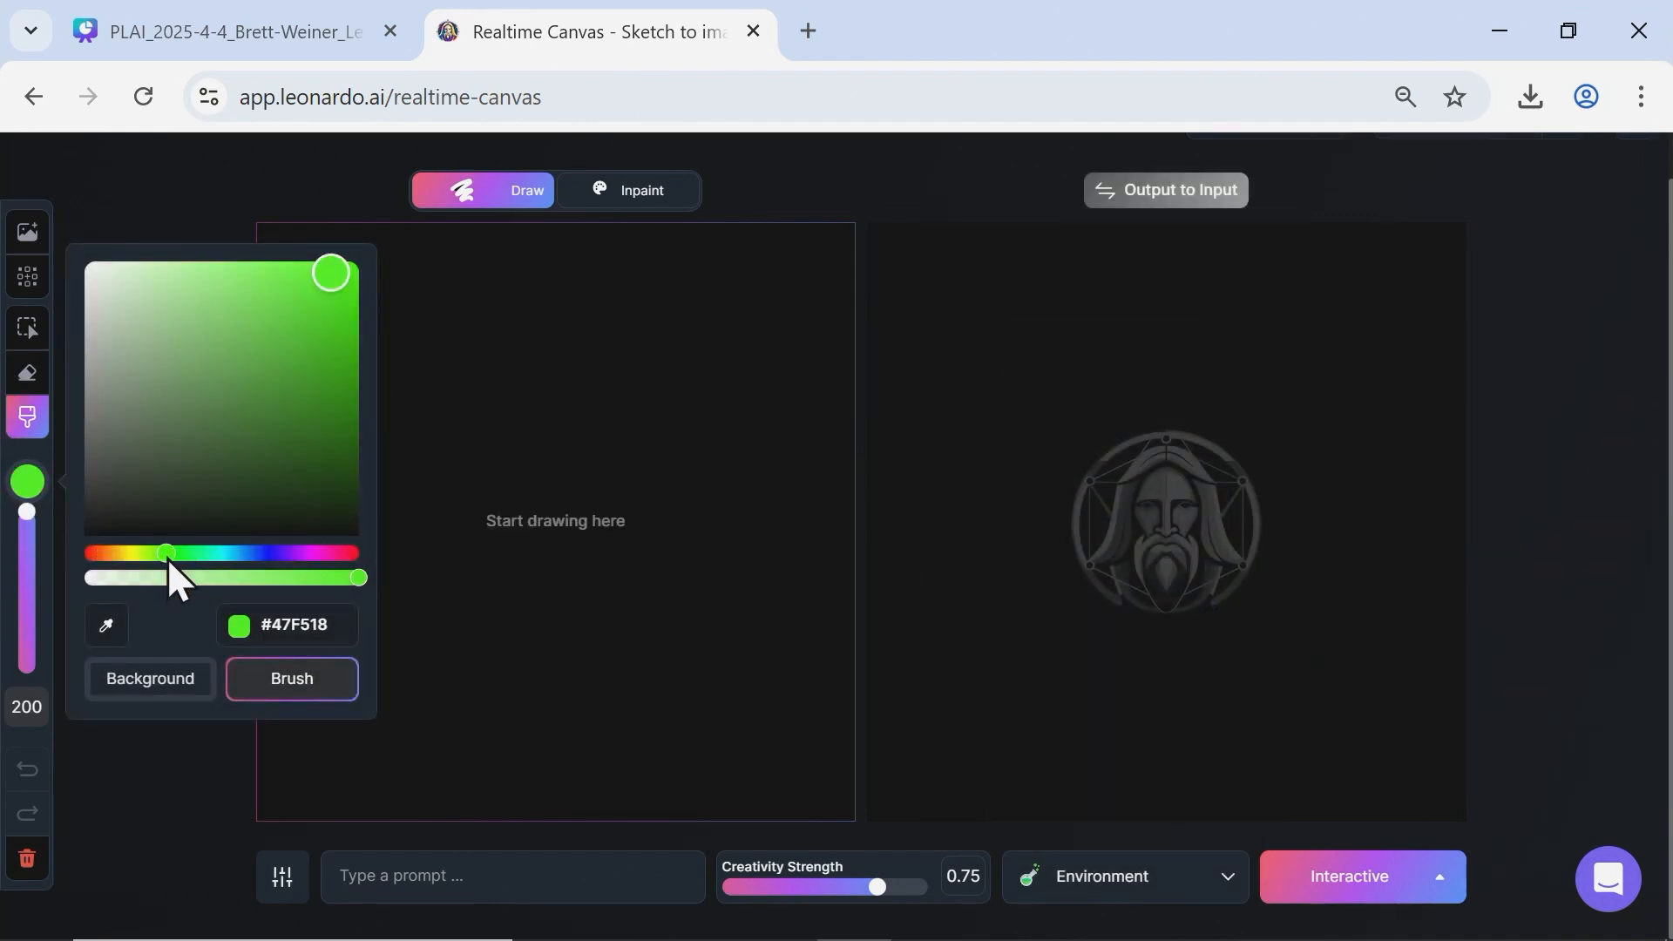
pyautogui.moveTo(328, 400)
pyautogui.mouseDown()
pyautogui.moveTo(358, 403)
pyautogui.moveTo(333, 381)
pyautogui.moveTo(373, 384)
pyautogui.mouseUp()
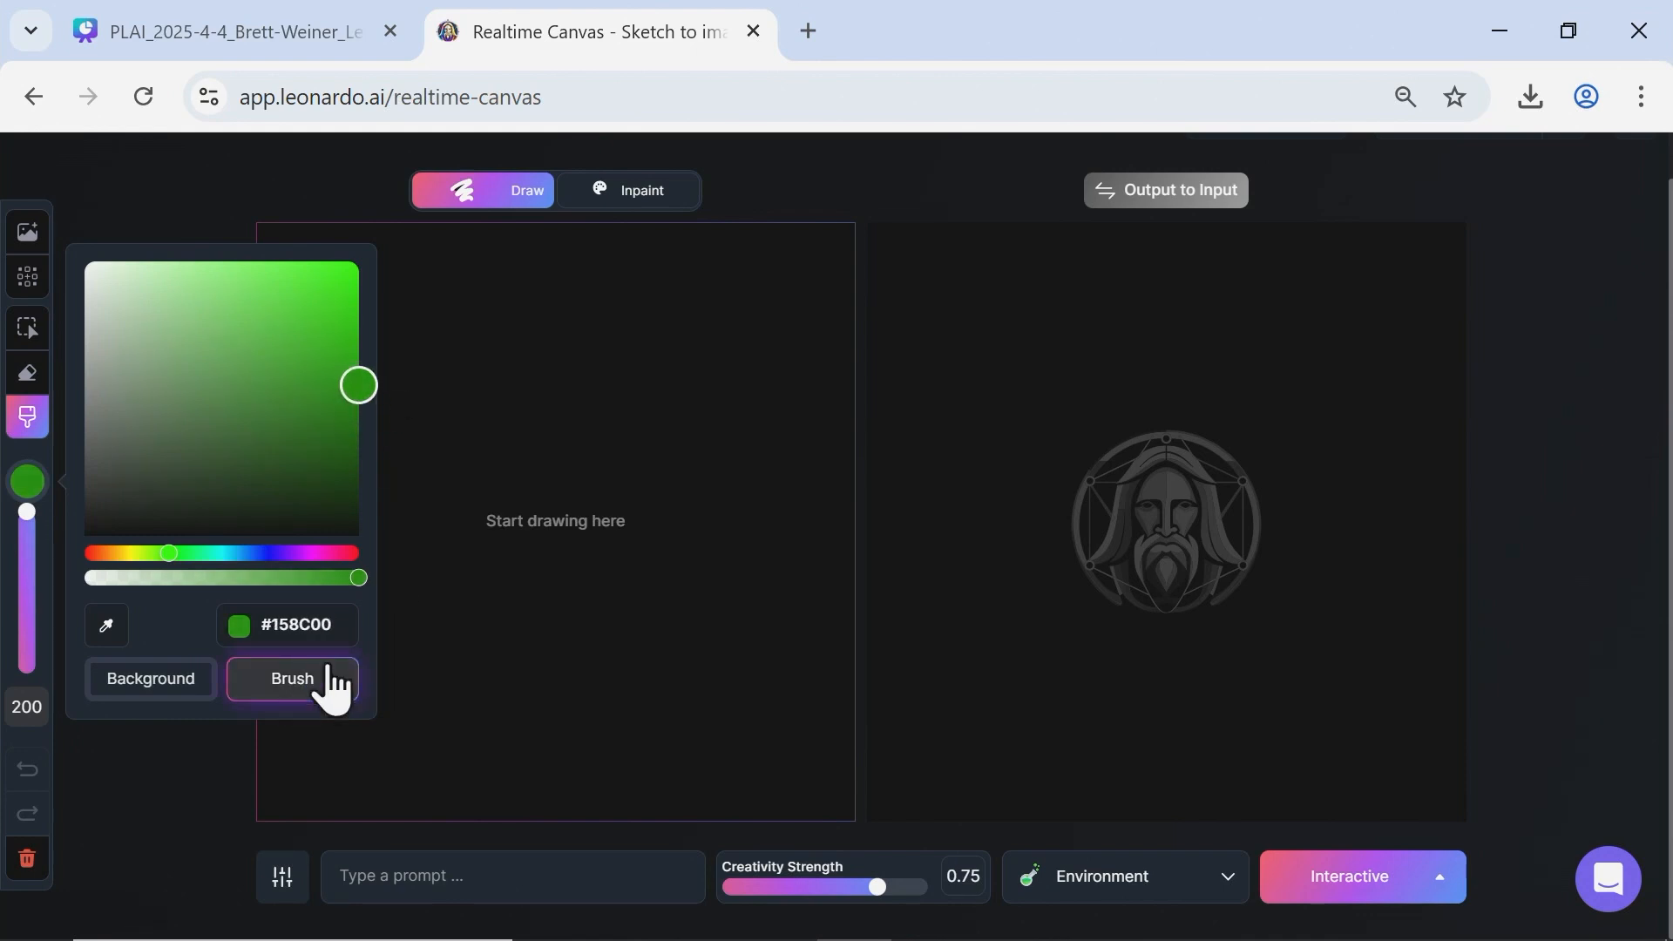
pyautogui.click(209, 745)
pyautogui.moveTo(366, 746)
pyautogui.mouseDown()
pyautogui.moveTo(331, 769)
pyautogui.moveTo(959, 832)
pyautogui.moveTo(883, 791)
pyautogui.moveTo(655, 739)
pyautogui.moveTo(273, 714)
pyautogui.mouseUp()
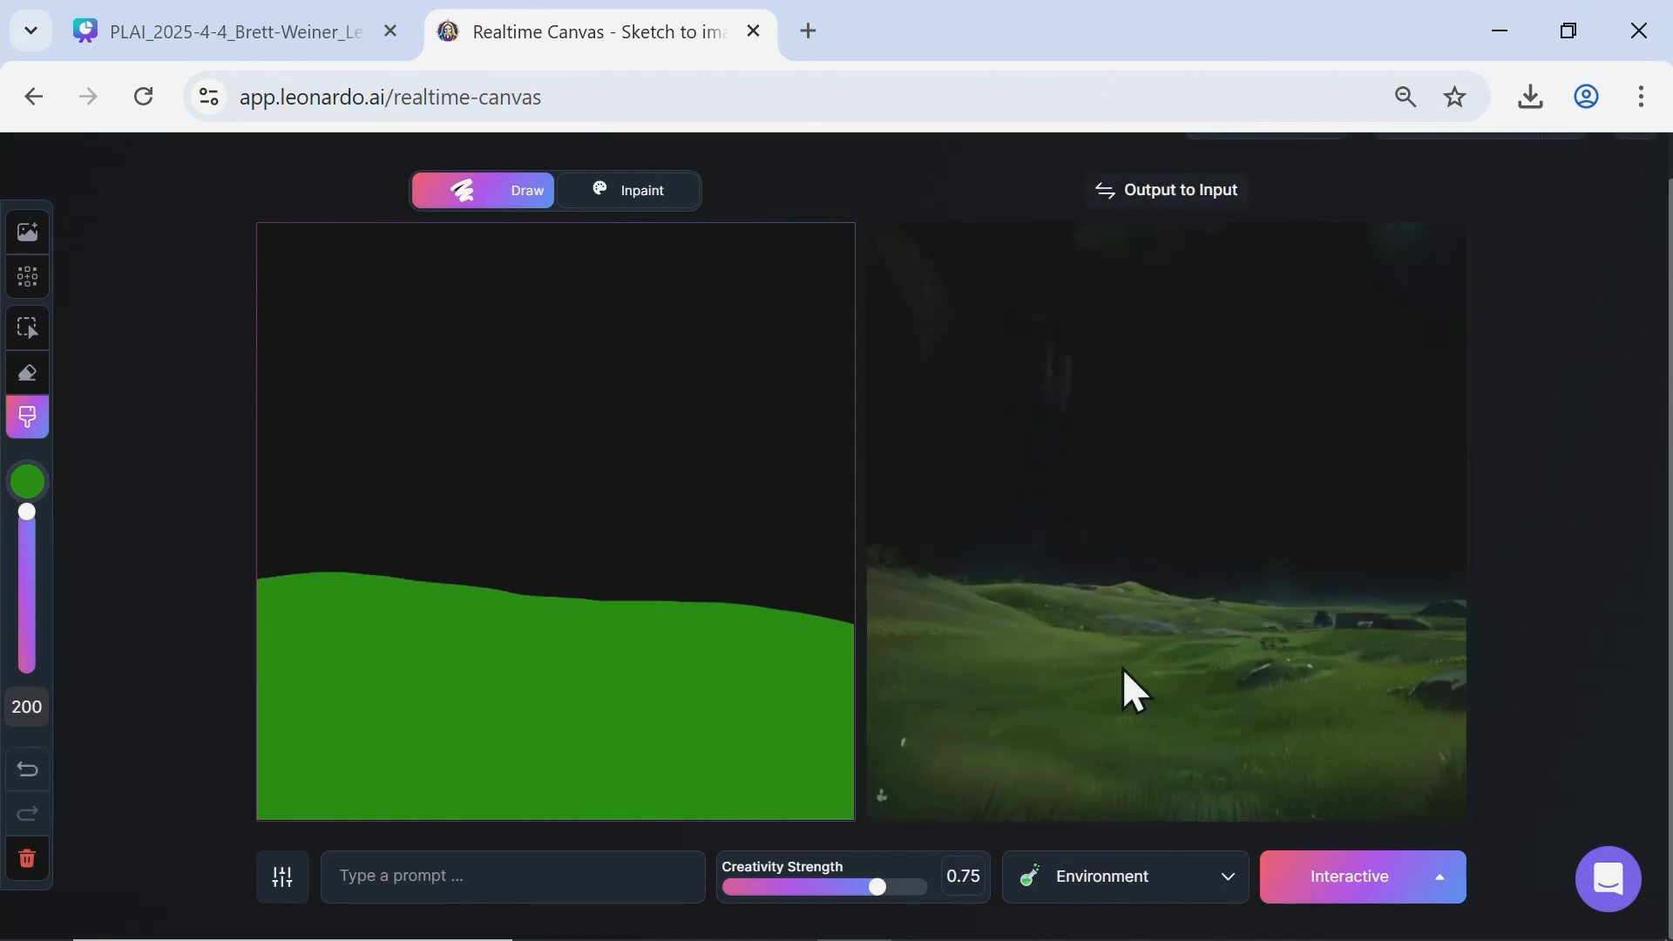
# Set the brush color to red #FF0000 and fill the whole canvas area above the green ground.
pyautogui.click(26, 481)
pyautogui.click(251, 554)
pyautogui.moveTo(251, 554); pyautogui.dragTo(76, 571)
pyautogui.click(26, 481)
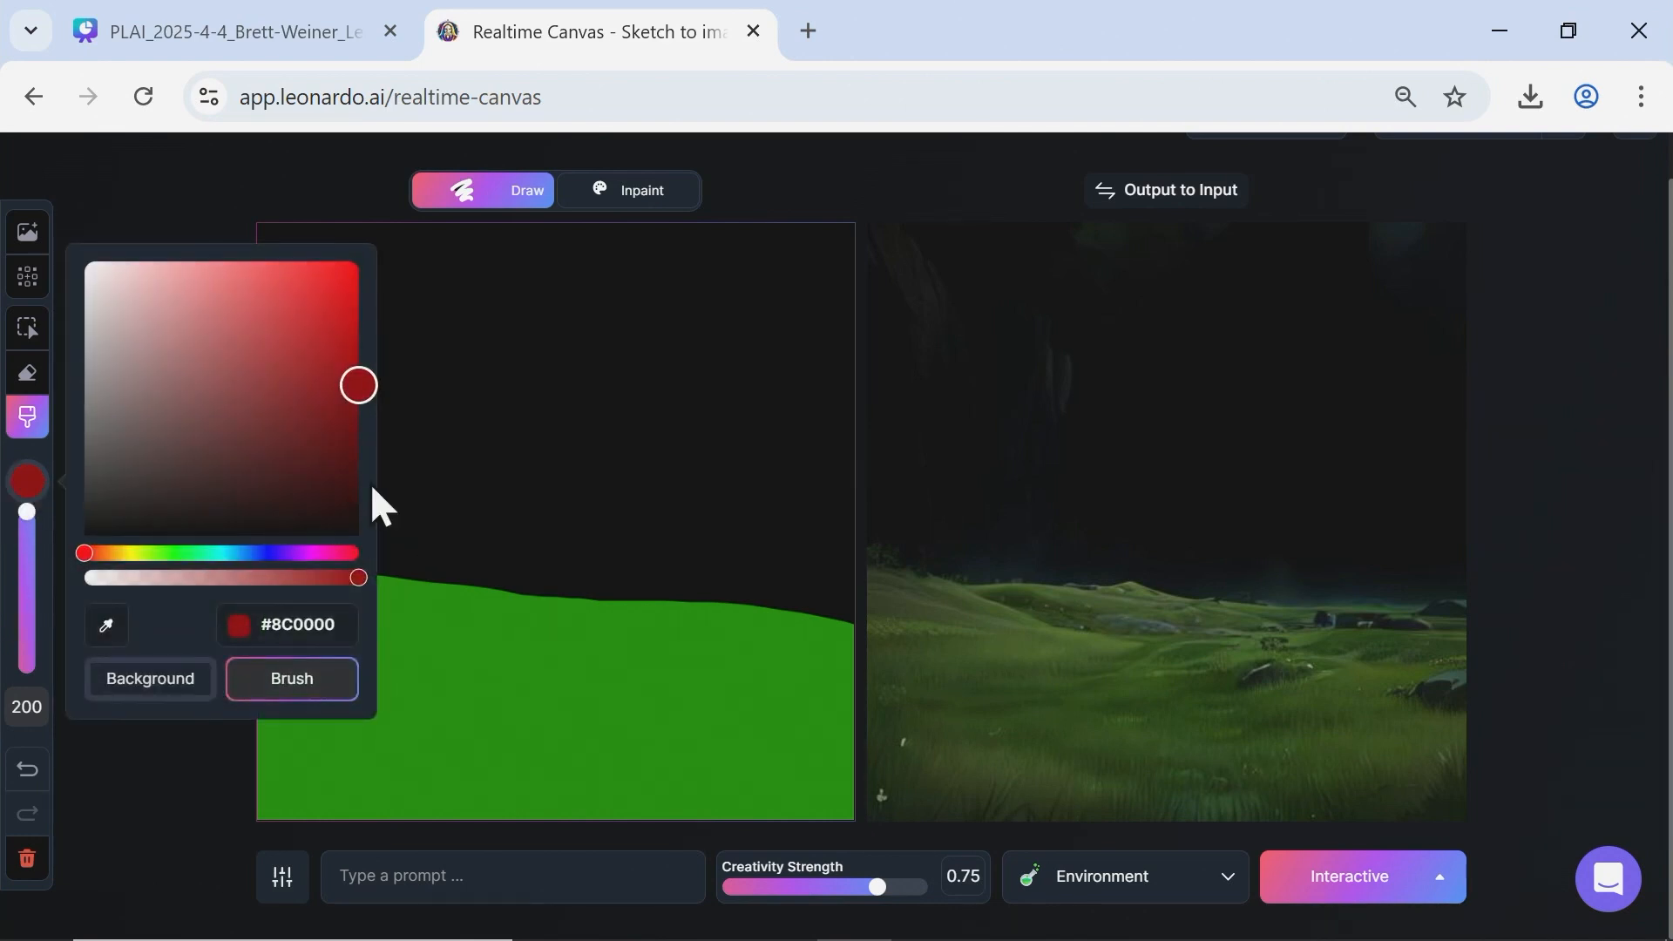
pyautogui.click(356, 261)
pyautogui.moveTo(358, 251); pyautogui.dragTo(367, 214)
pyautogui.click(215, 767)
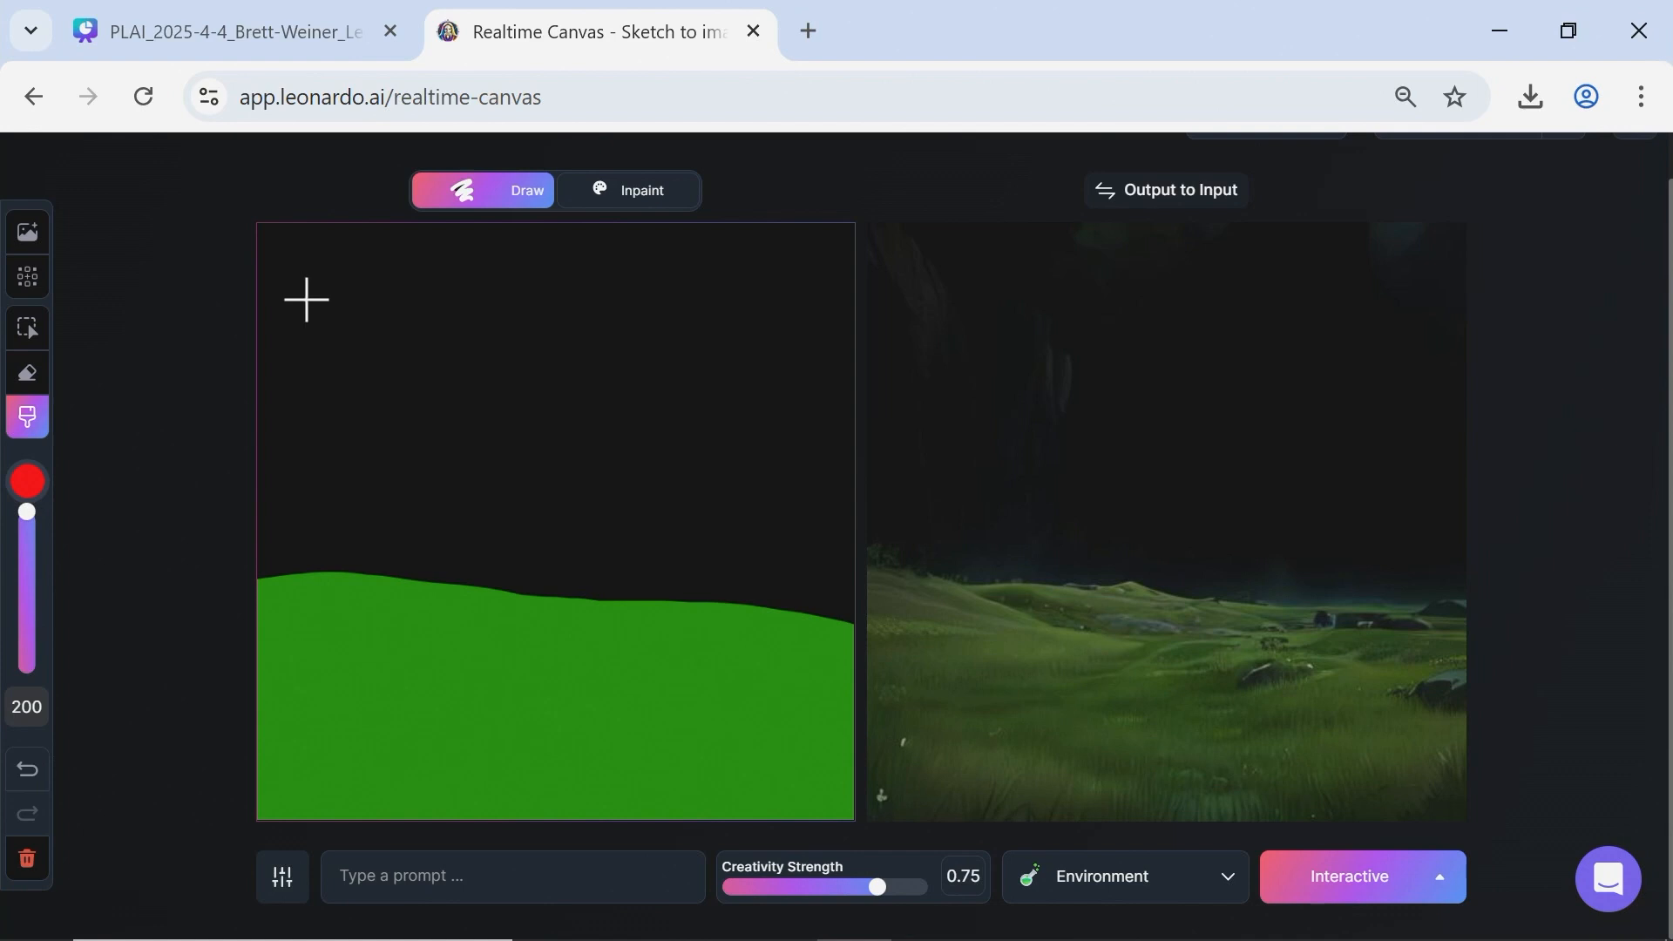
pyautogui.moveTo(290, 259)
pyautogui.mouseDown()
pyautogui.moveTo(757, 277)
pyautogui.moveTo(848, 347)
pyautogui.moveTo(883, 523)
pyautogui.moveTo(213, 485)
pyautogui.mouseUp()
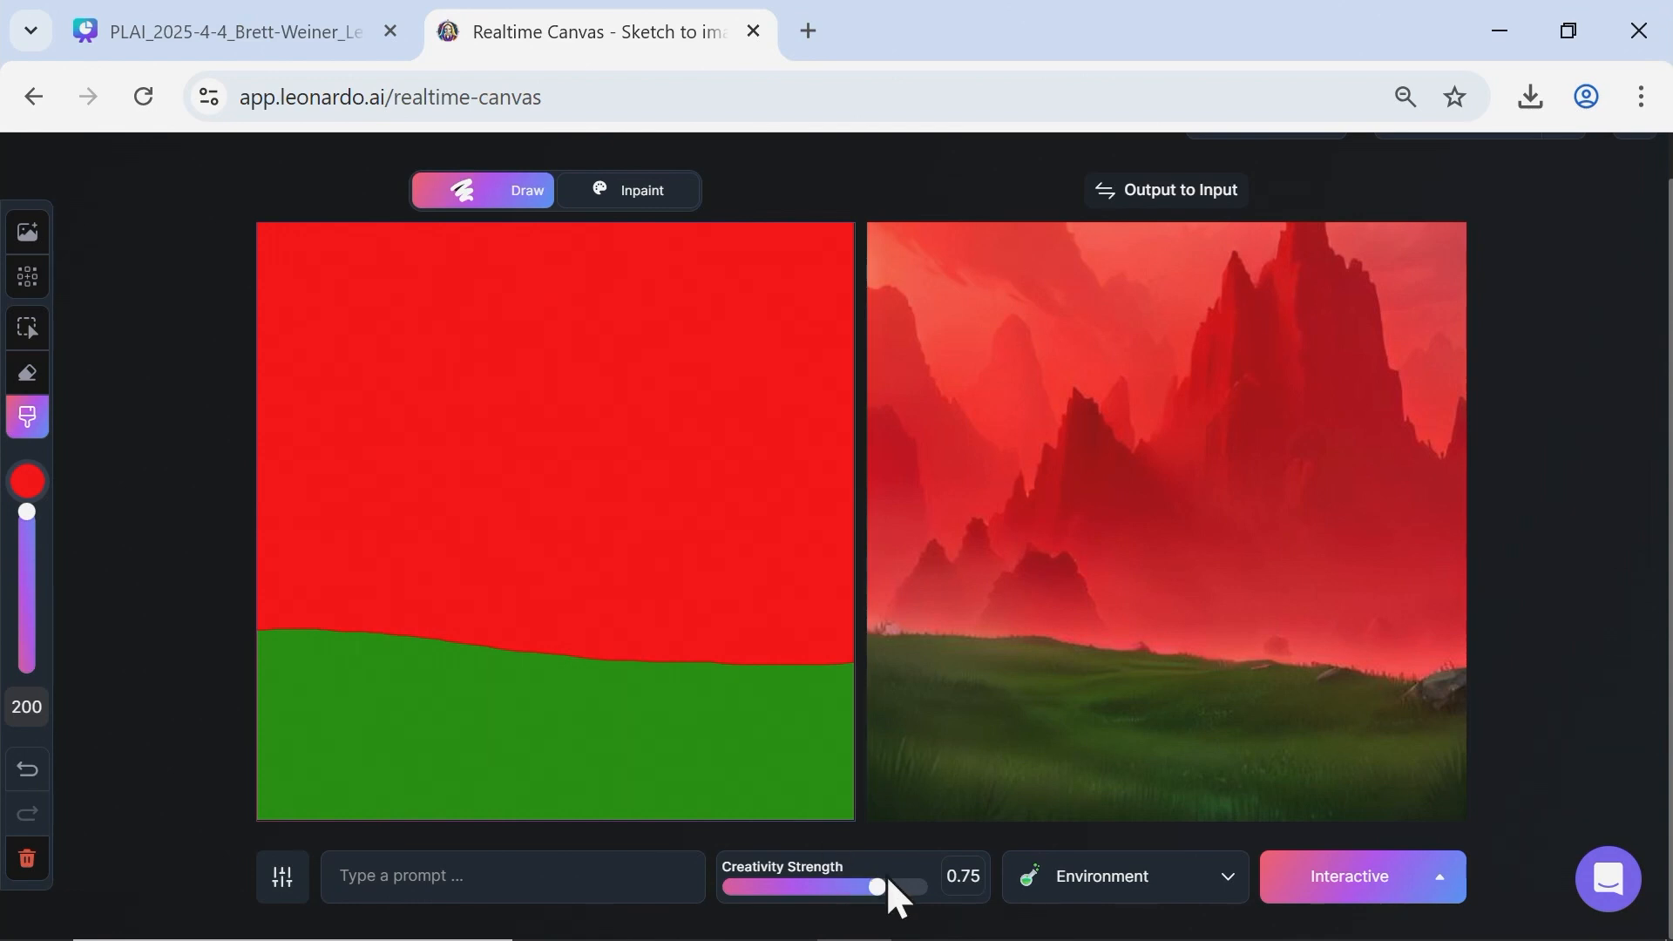
# Try Creativity Strength at 0.9, 0.75 and 0.3 to compare the outputs, and set it to 0.7.
pyautogui.moveTo(872, 881); pyautogui.dragTo(928, 881)
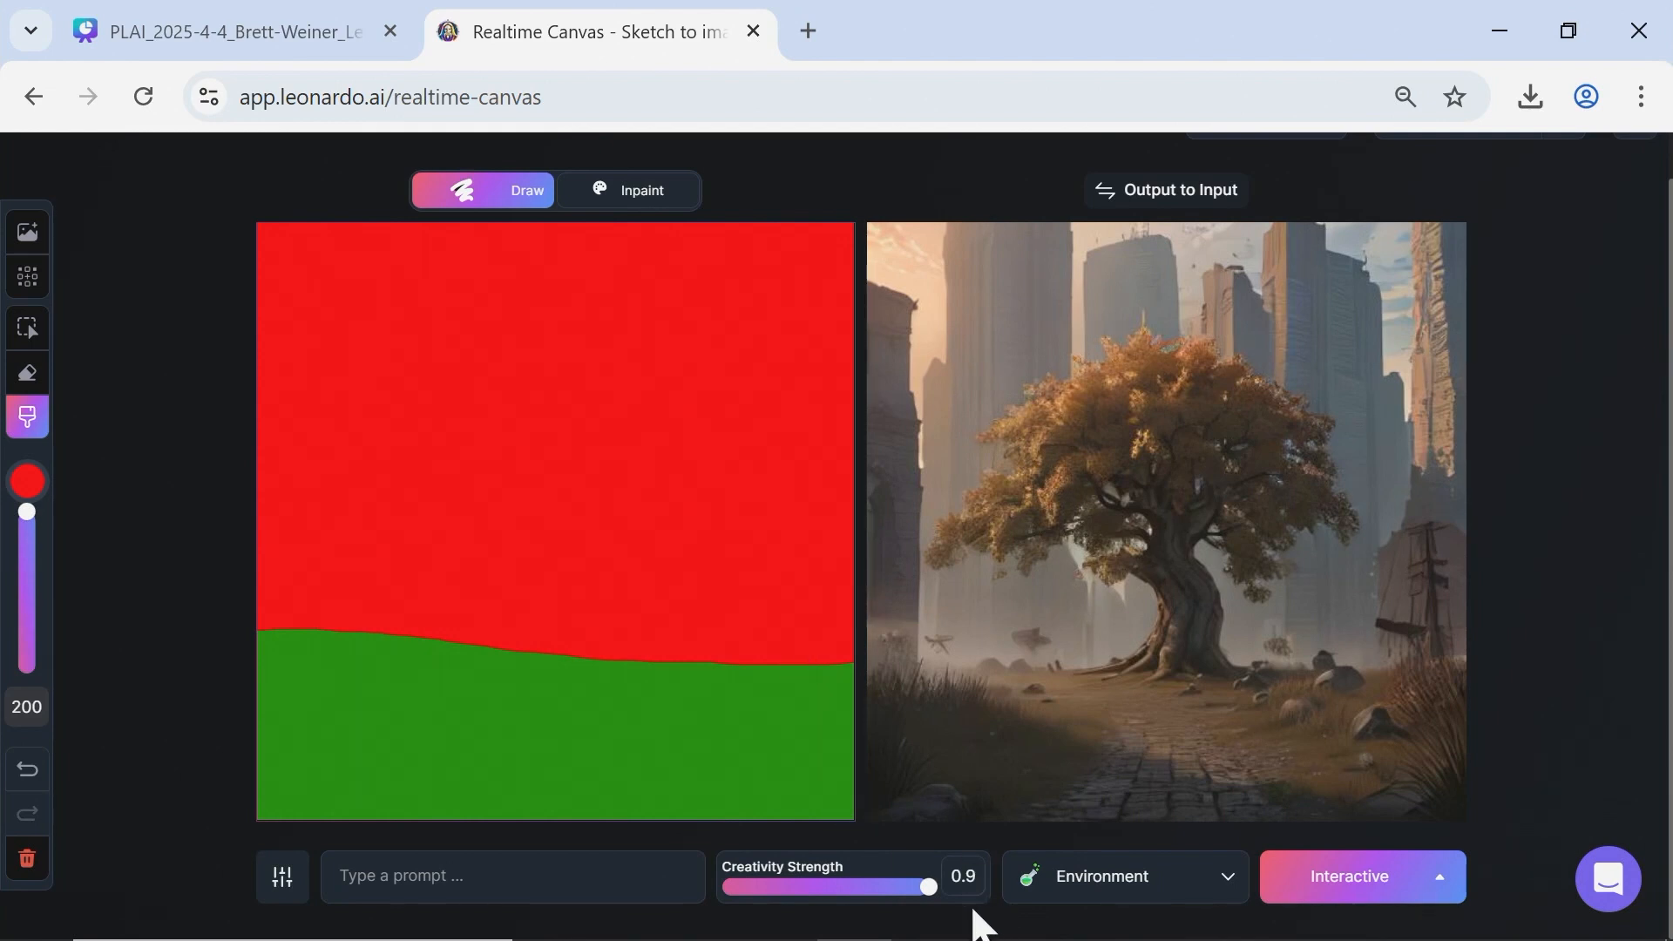
pyautogui.click(921, 886)
pyautogui.moveTo(921, 886); pyautogui.dragTo(877, 880)
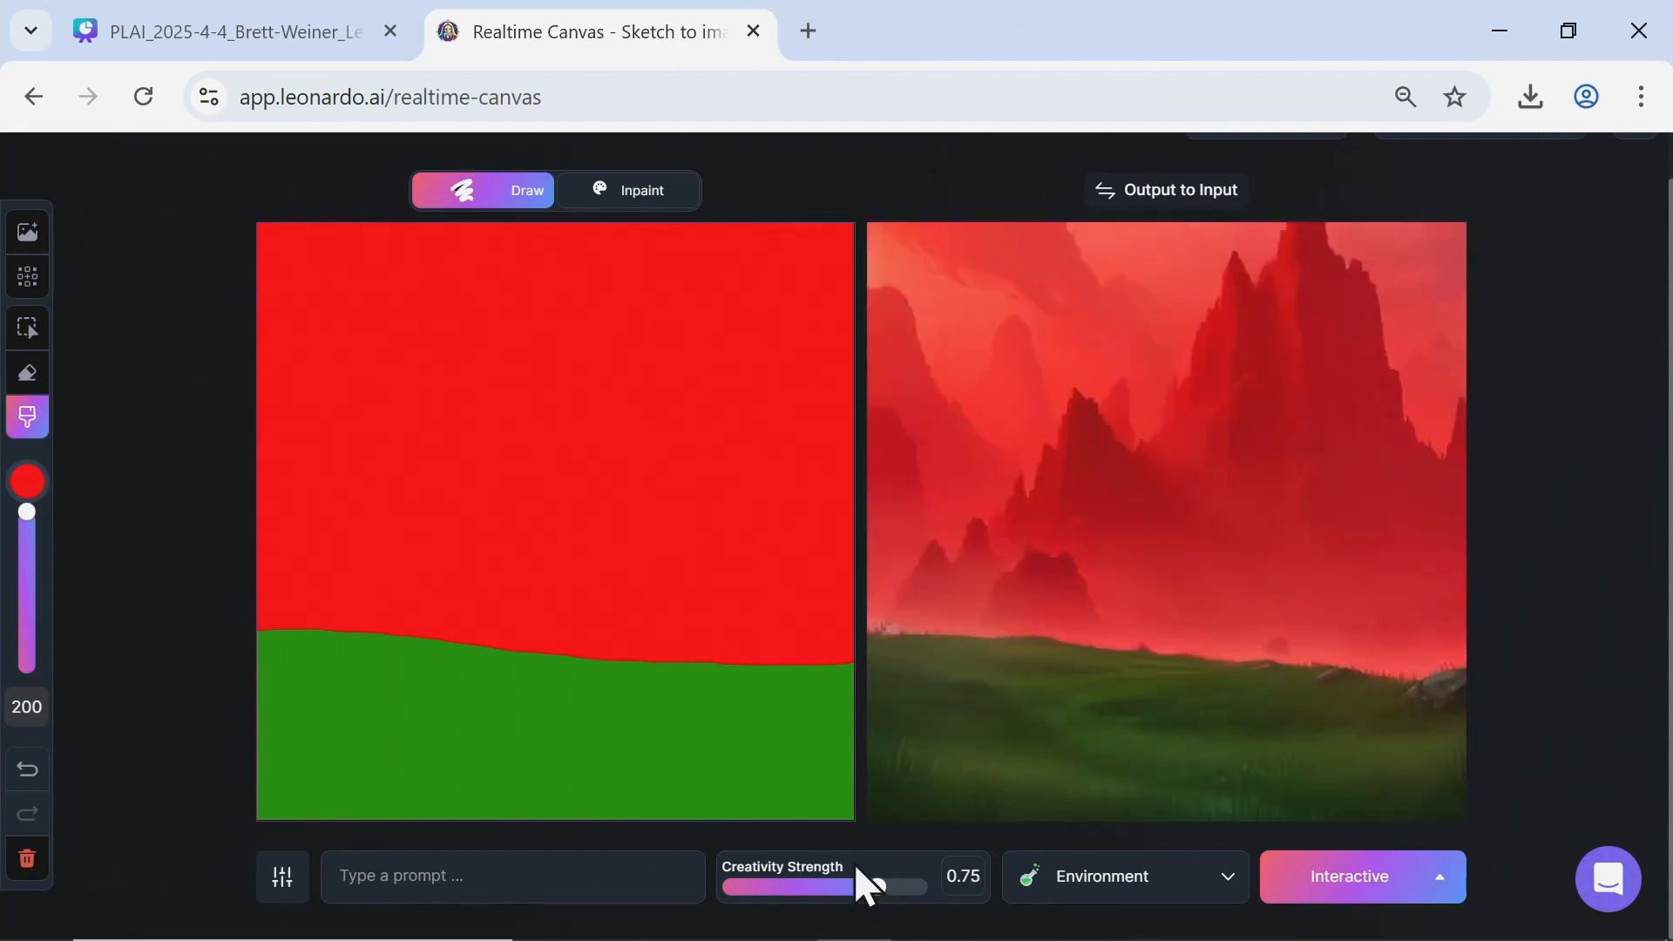
pyautogui.moveTo(861, 889); pyautogui.dragTo(602, 925)
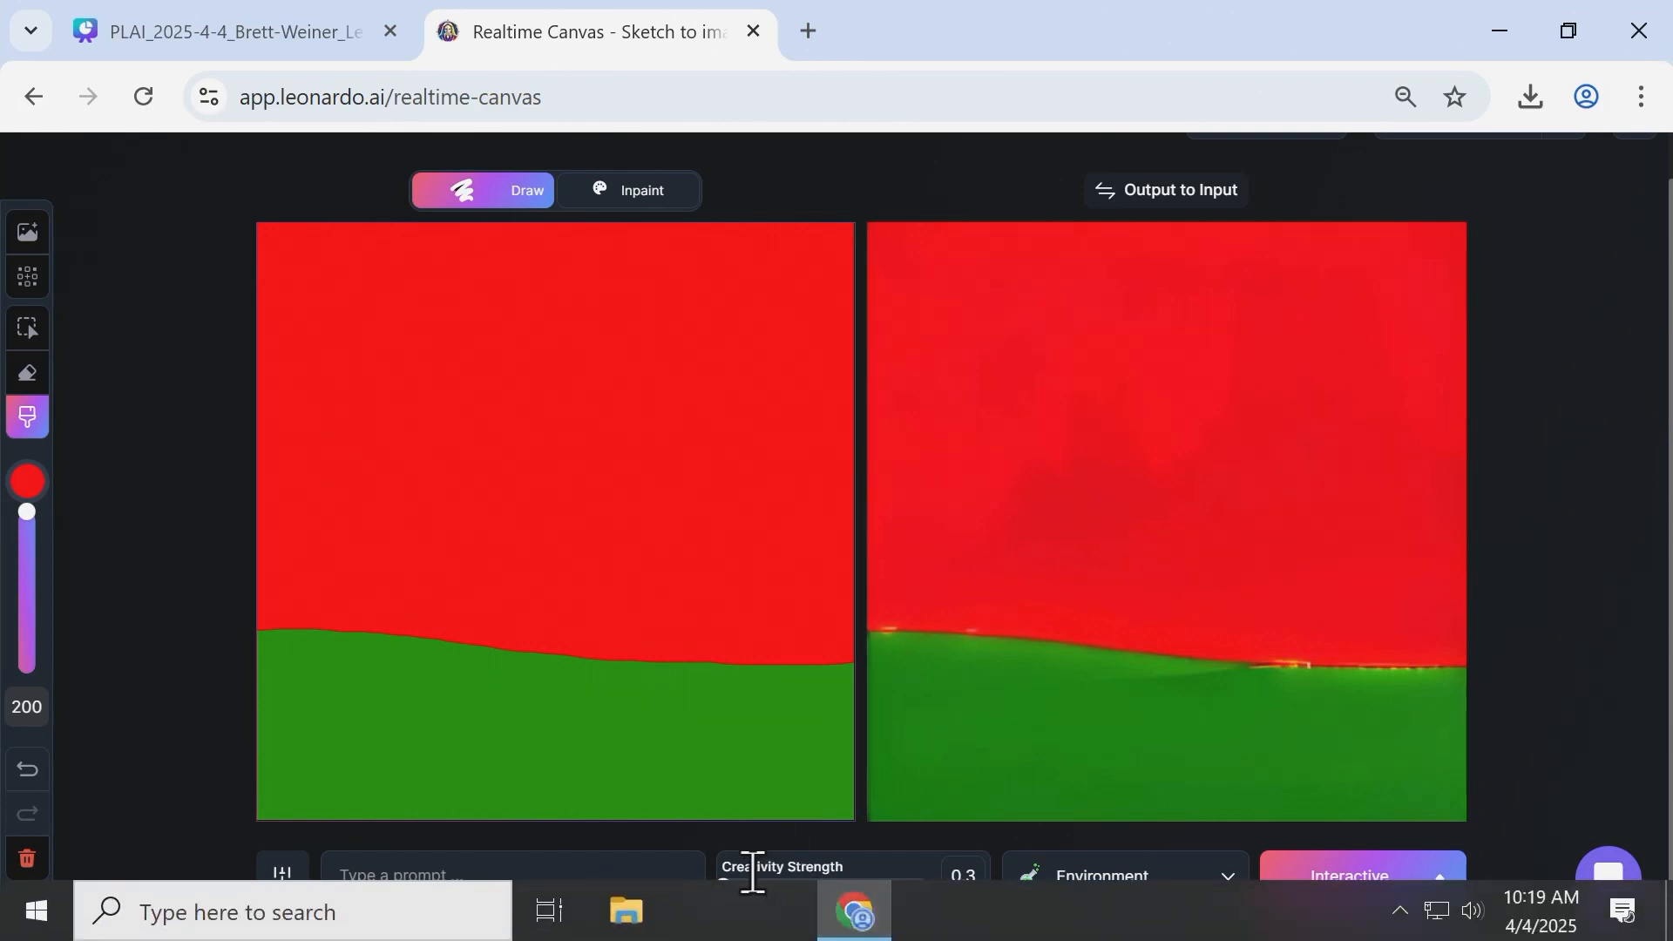
pyautogui.moveTo(725, 885); pyautogui.dragTo(865, 915)
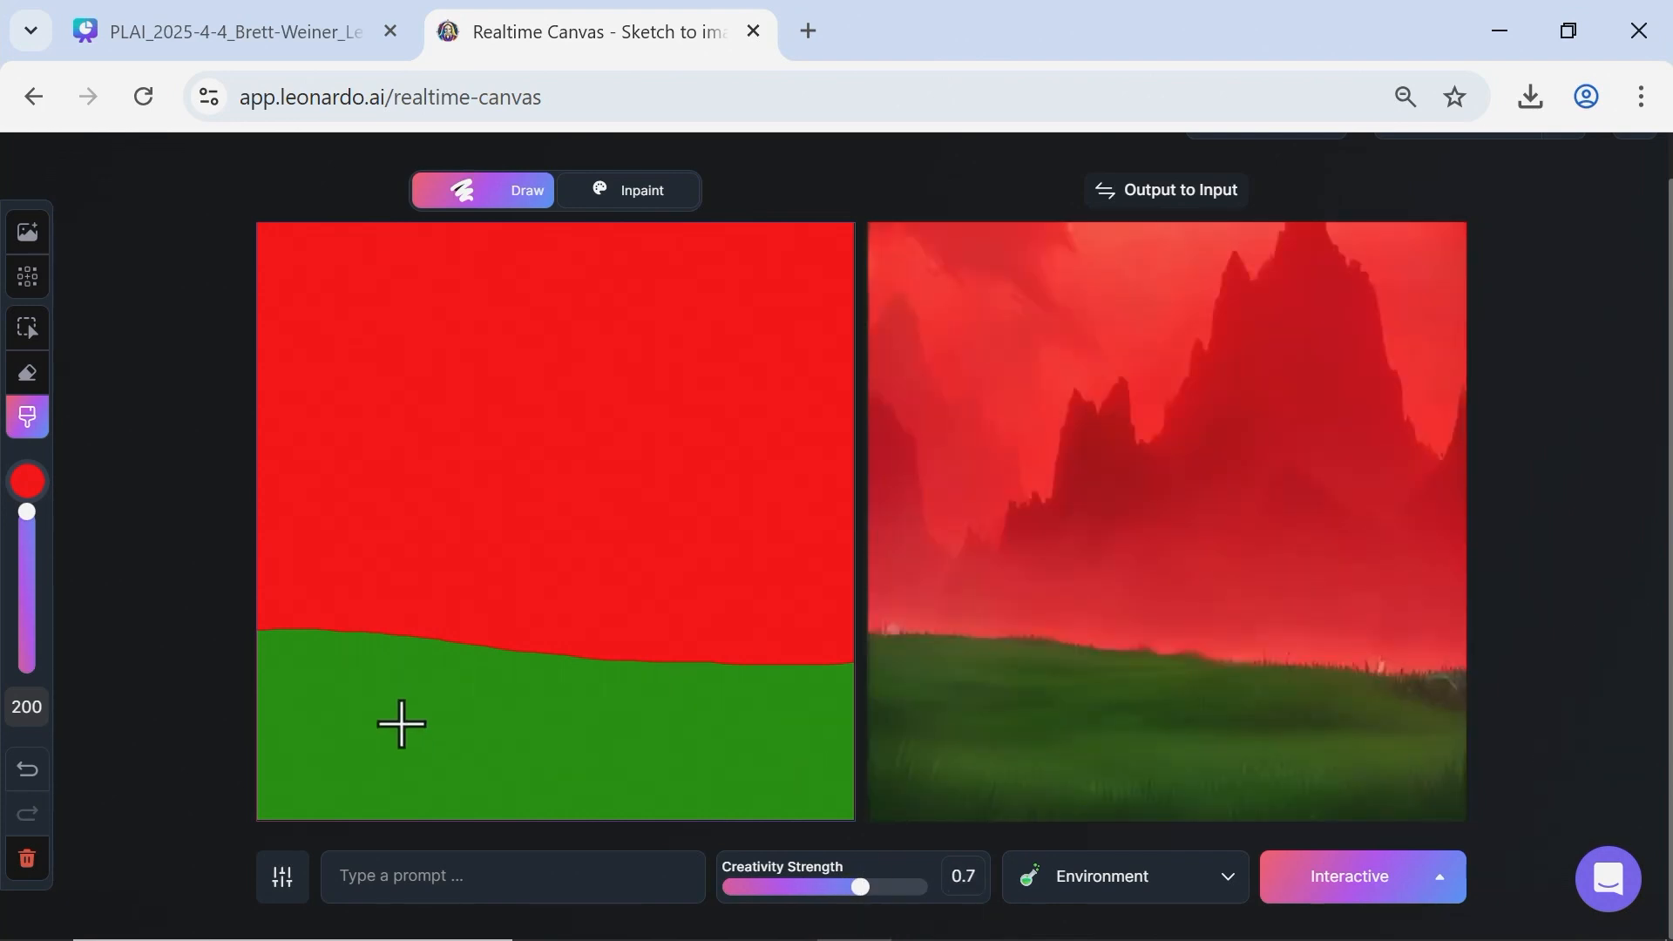
# Set the brush color to purple #A25CFF and paint one large round spot at the canvas center, overlapping the ground line.
pyautogui.click(28, 487)
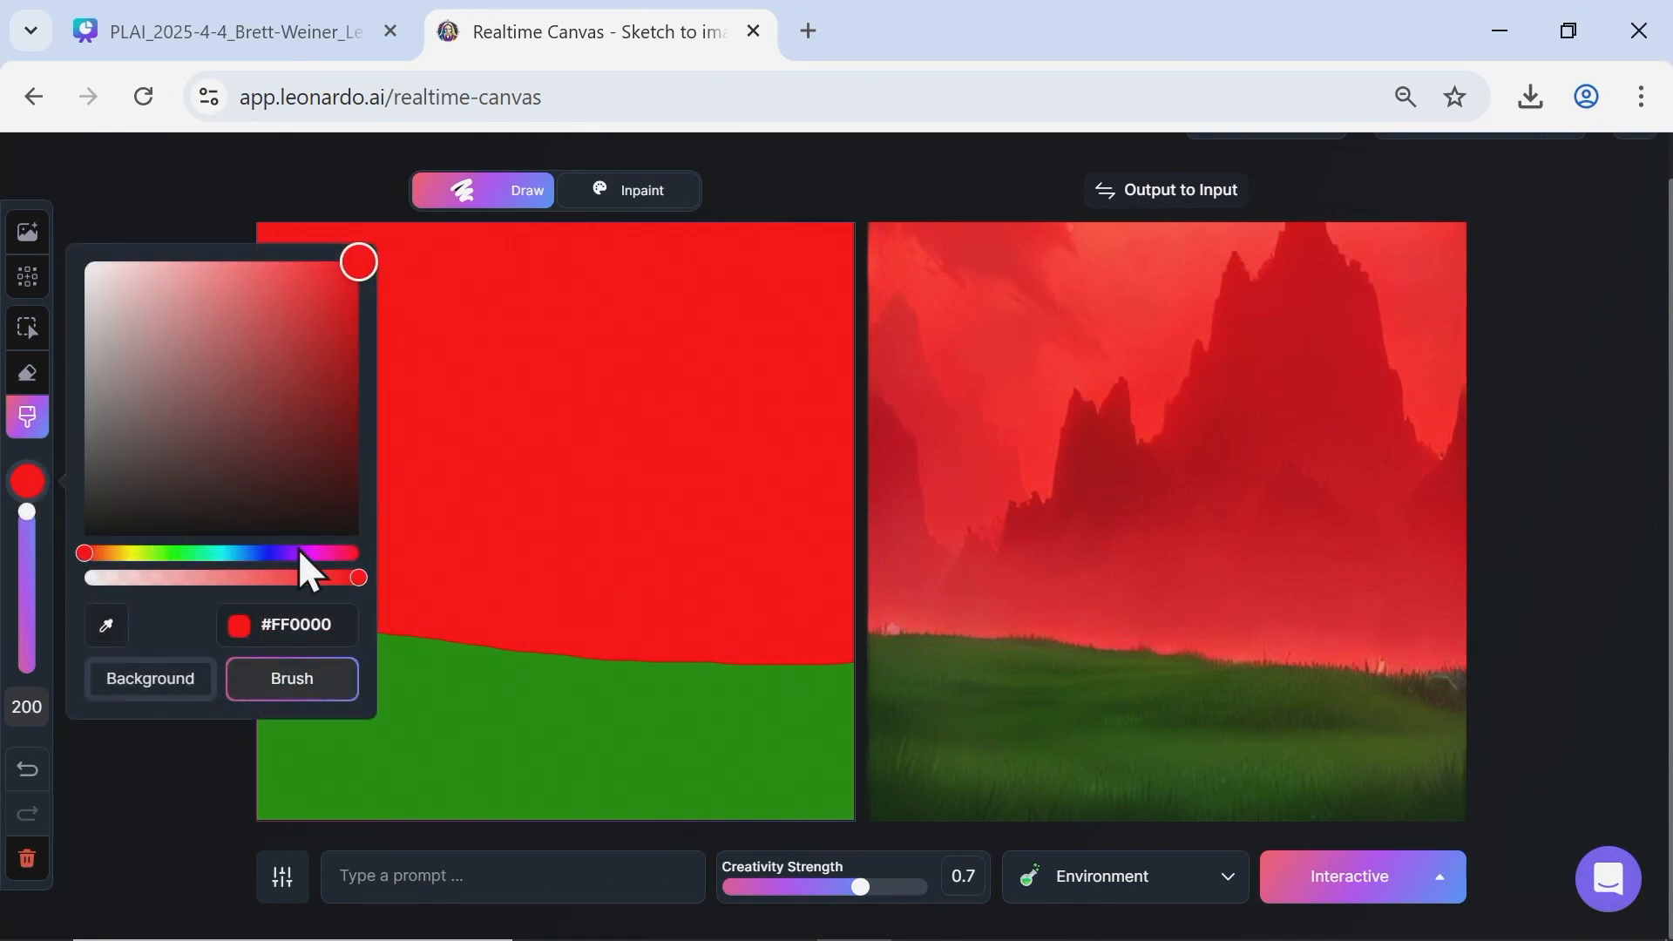
pyautogui.moveTo(221, 553); pyautogui.dragTo(2, 568)
pyautogui.moveTo(265, 553)
pyautogui.mouseDown()
pyautogui.moveTo(279, 635)
pyautogui.moveTo(287, 552)
pyautogui.mouseUp()
pyautogui.moveTo(299, 299); pyautogui.dragTo(259, 262)
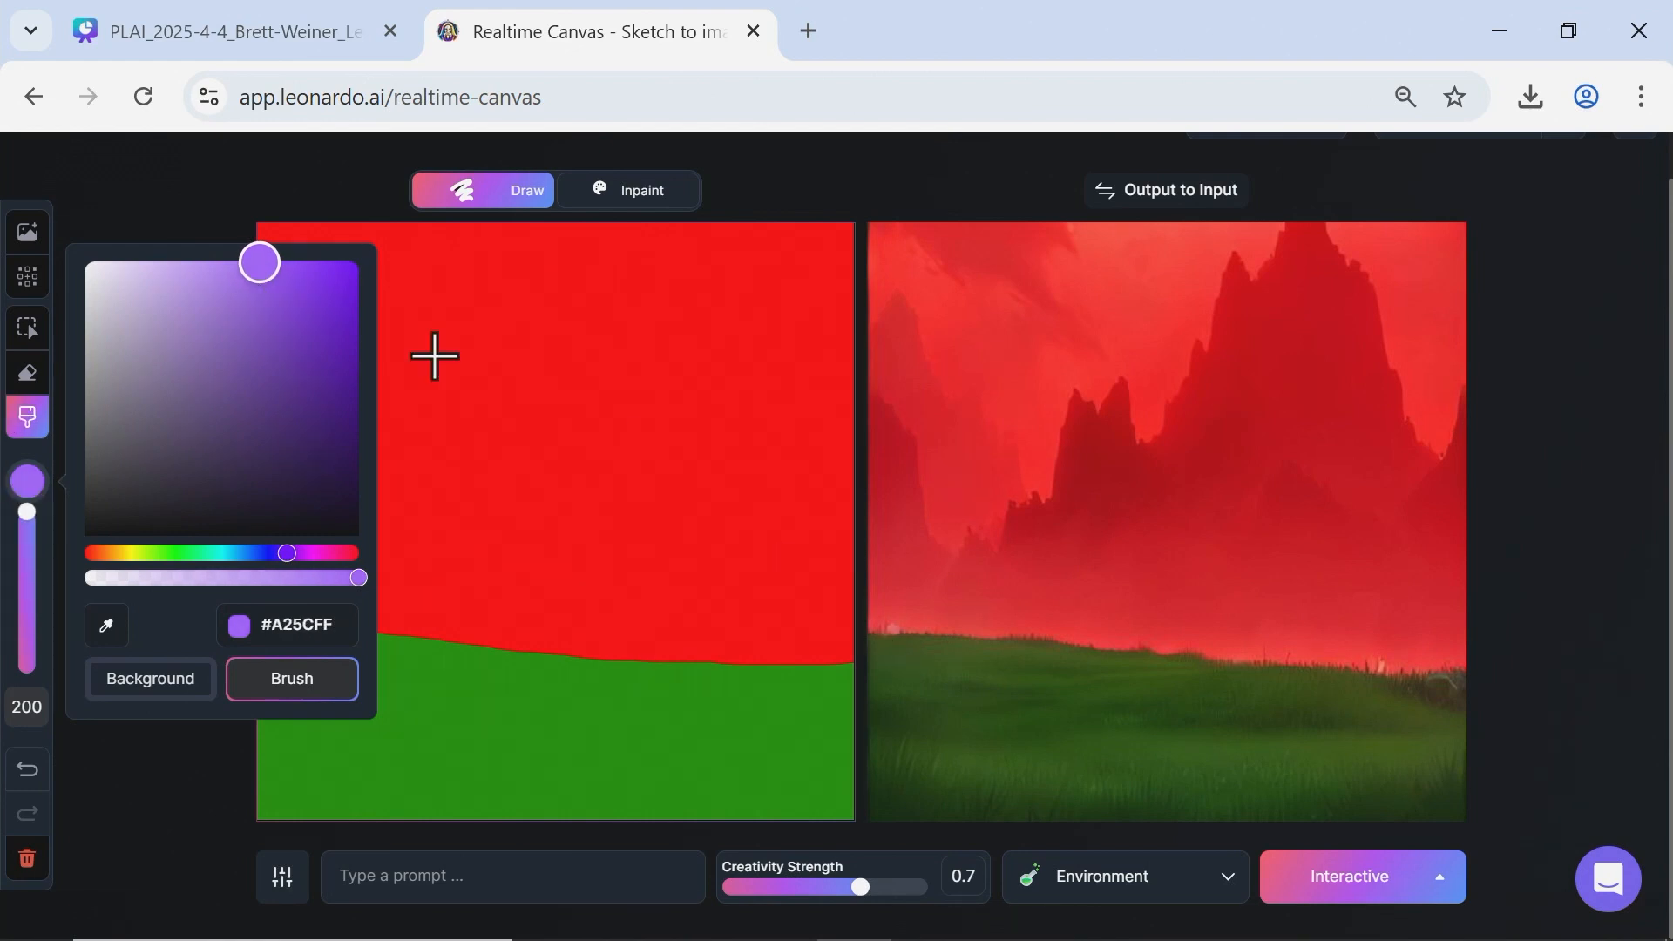
pyautogui.click(117, 206)
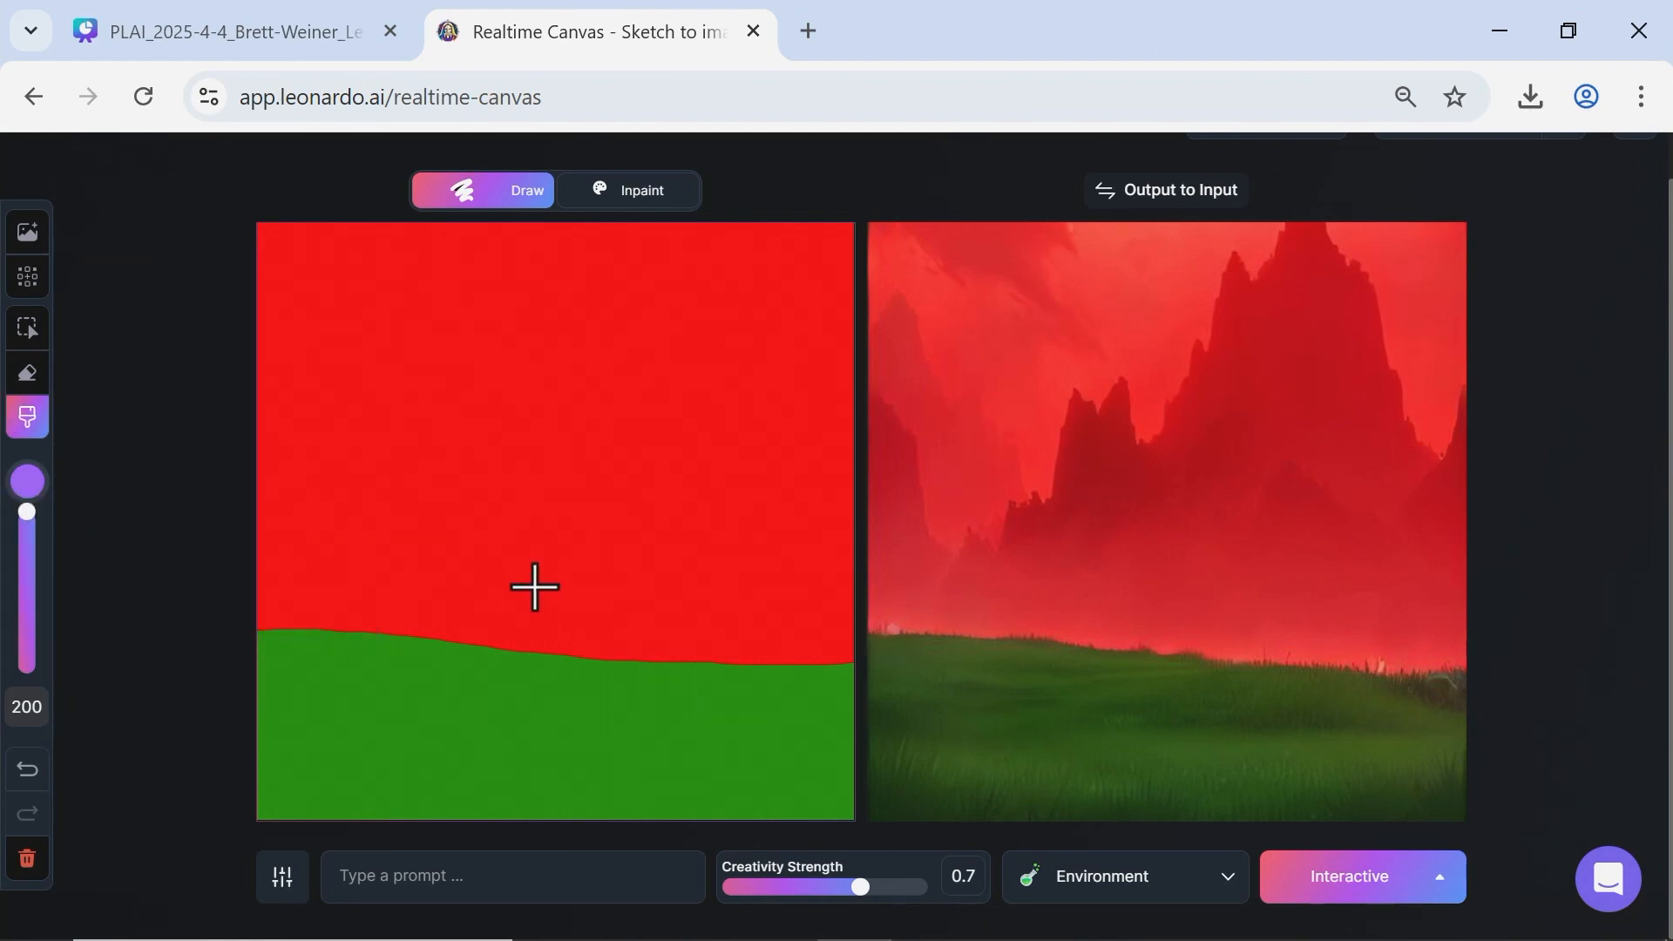
pyautogui.click(538, 586)
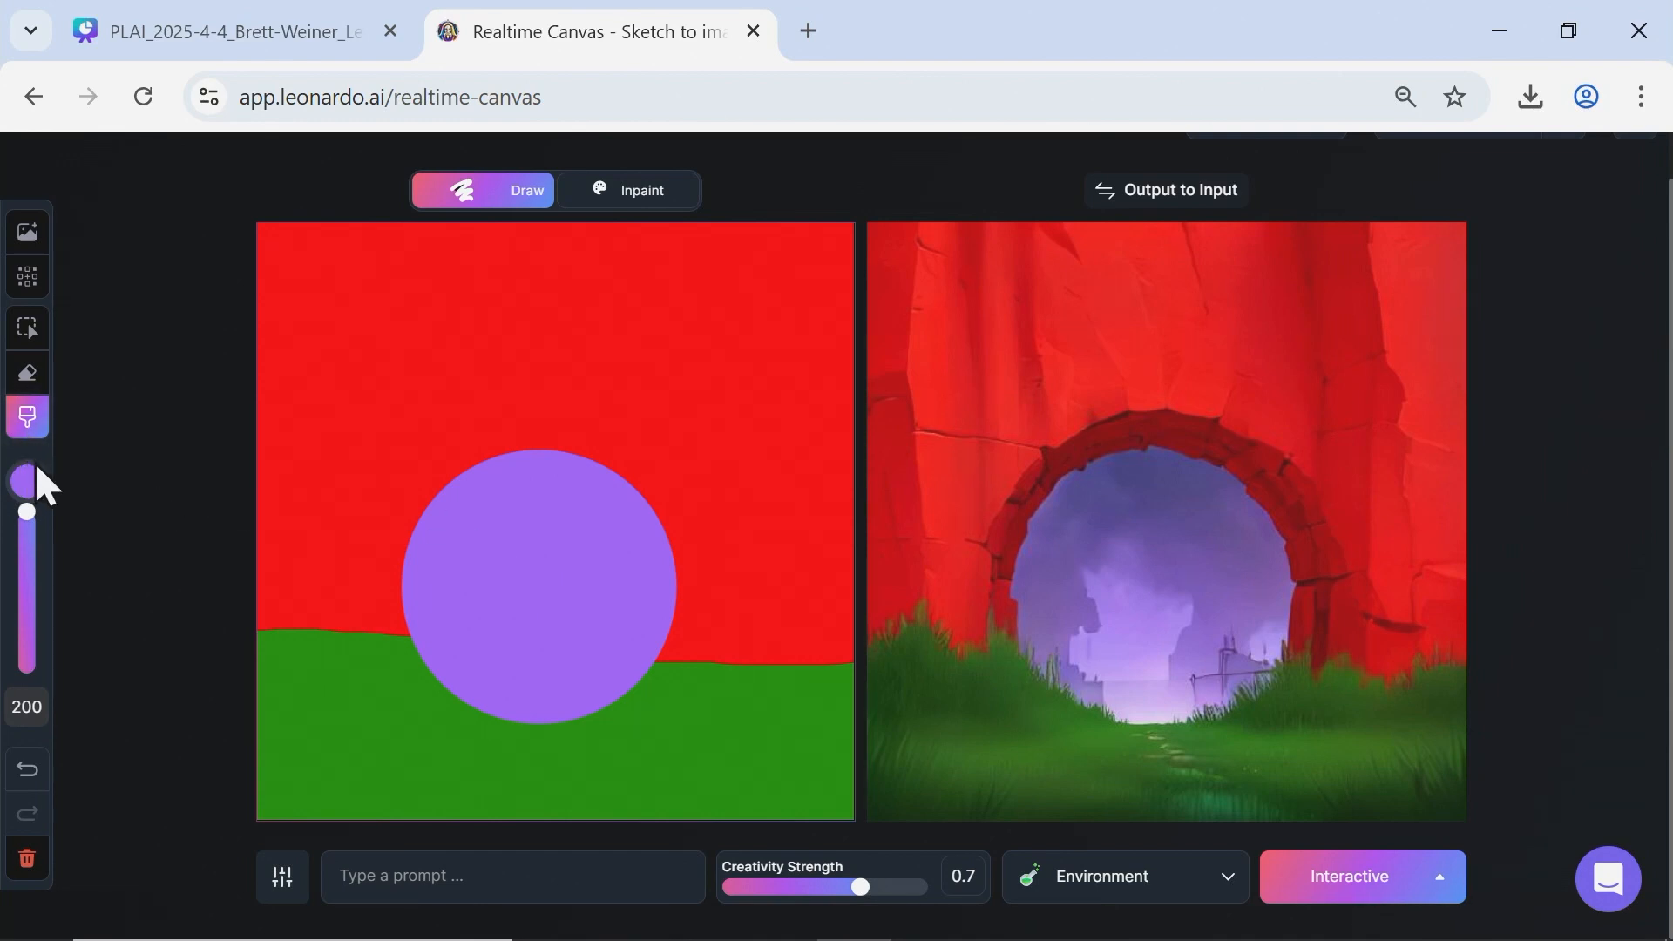
# Reduce the brush size to 58, paint a purple bulge extending from the circle's upper left, and exit the canvas editor.
pyautogui.moveTo(27, 514); pyautogui.dragTo(27, 626)
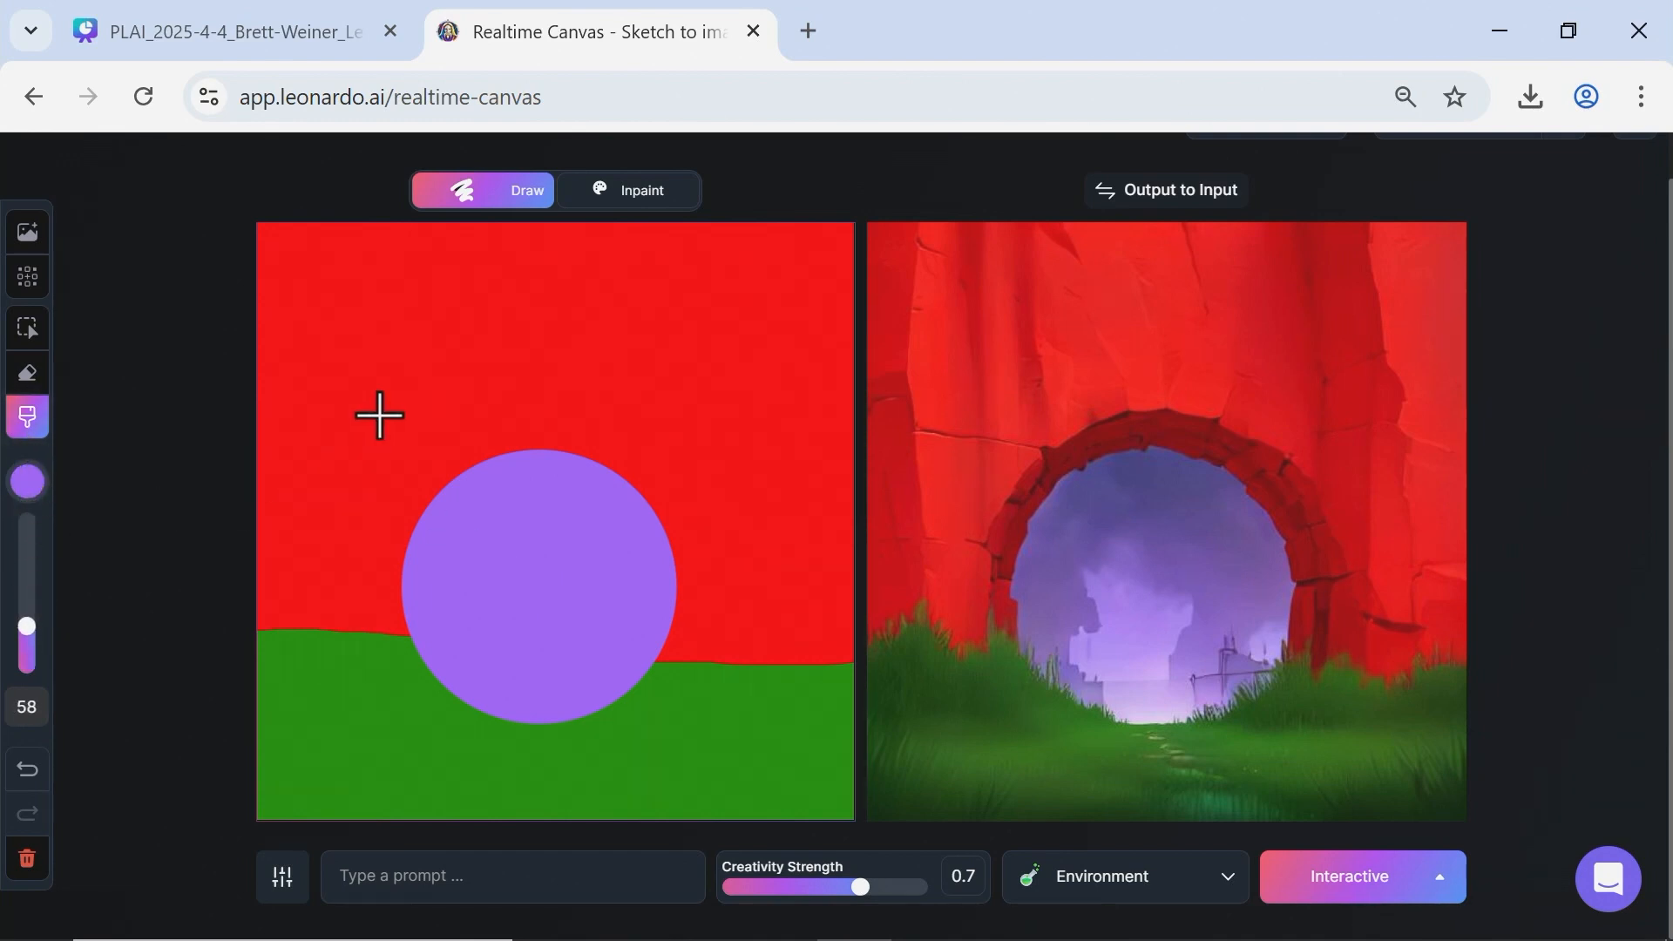
pyautogui.moveTo(453, 449)
pyautogui.mouseDown()
pyautogui.moveTo(466, 371)
pyautogui.moveTo(498, 378)
pyautogui.moveTo(487, 455)
pyautogui.moveTo(383, 479)
pyautogui.mouseUp()
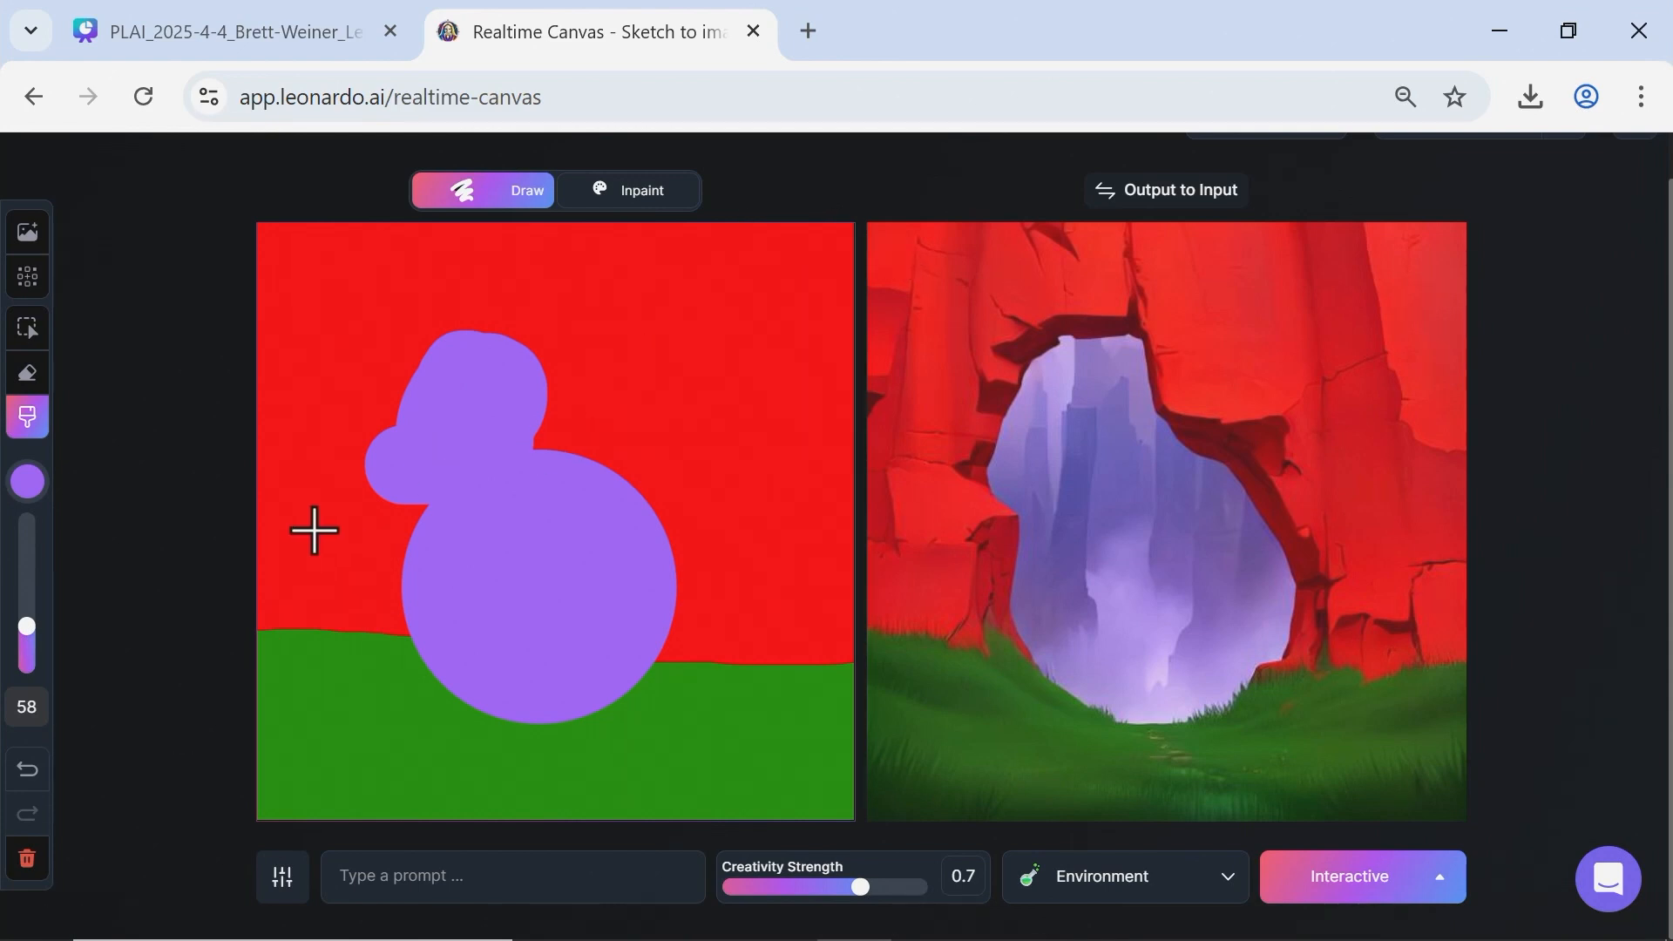
pyautogui.scroll(2, 15, 185)
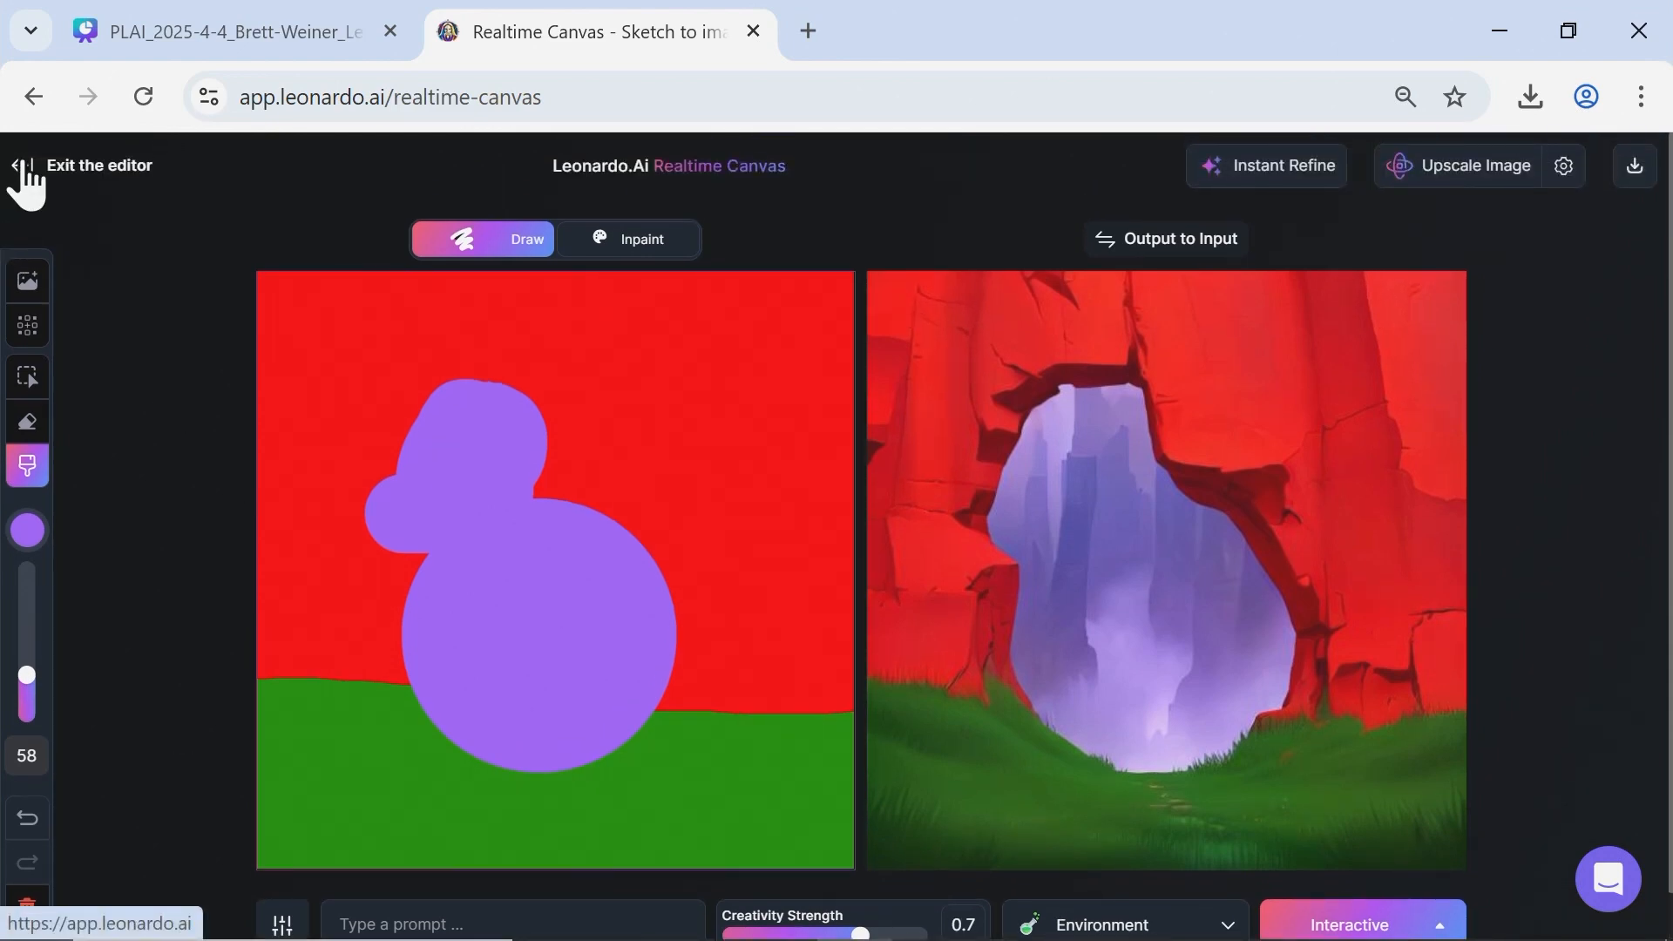
pyautogui.click(27, 179)
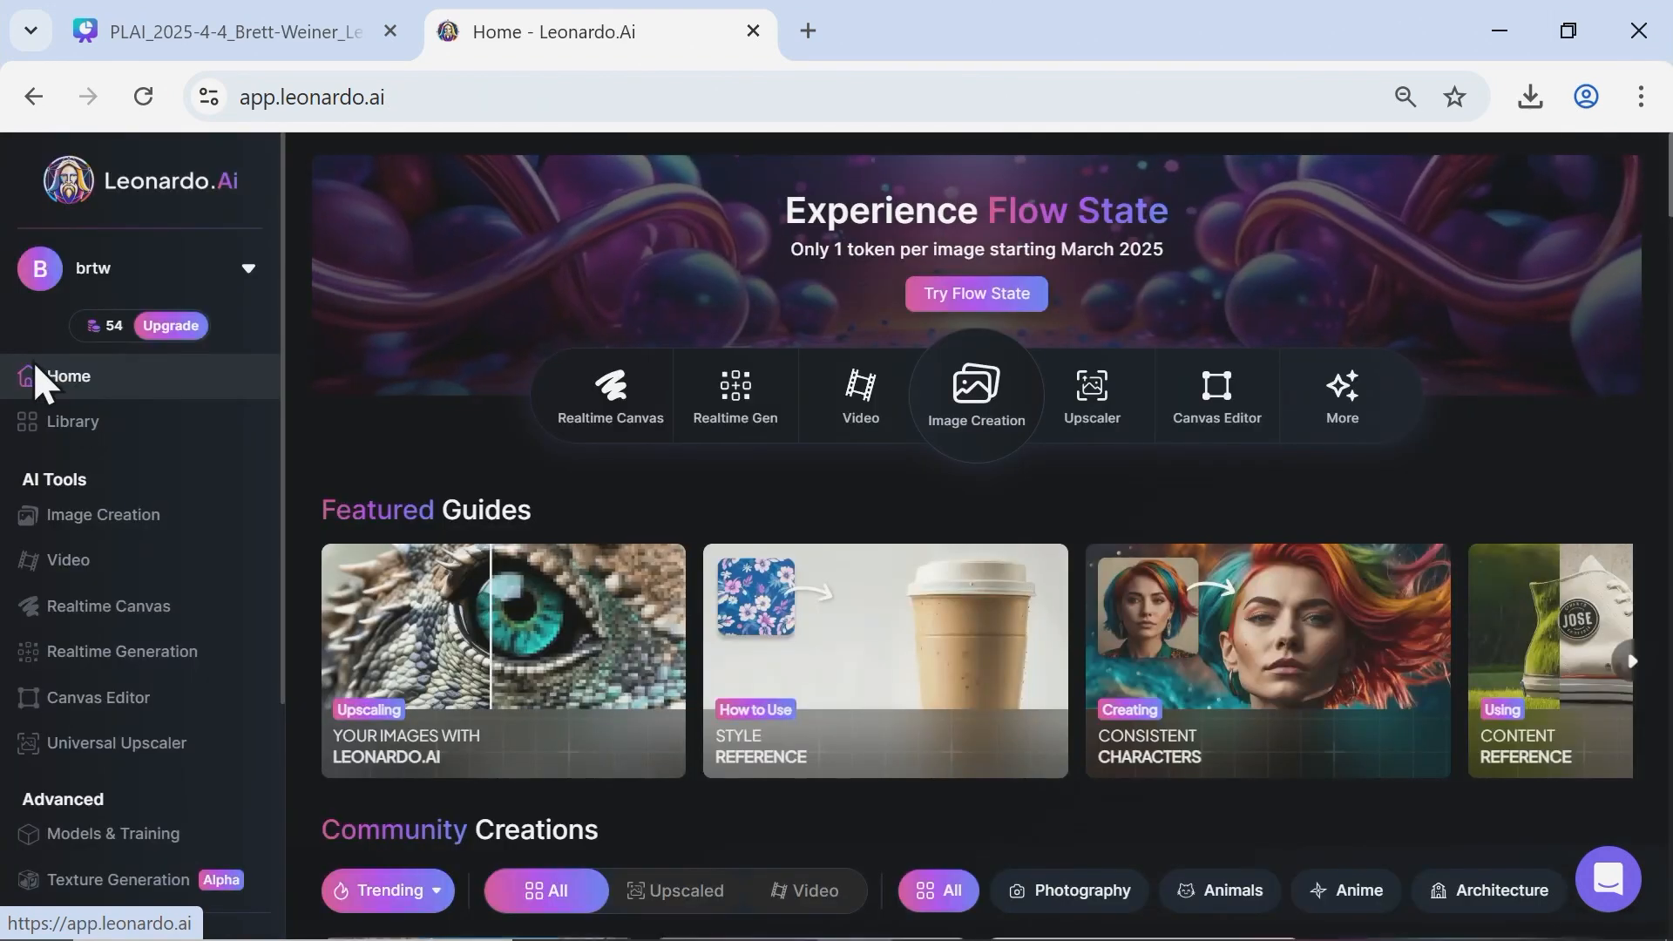
# Open Realtime Generation and clear the existing prompt "image of an FAU professor".
pyautogui.click(134, 649)
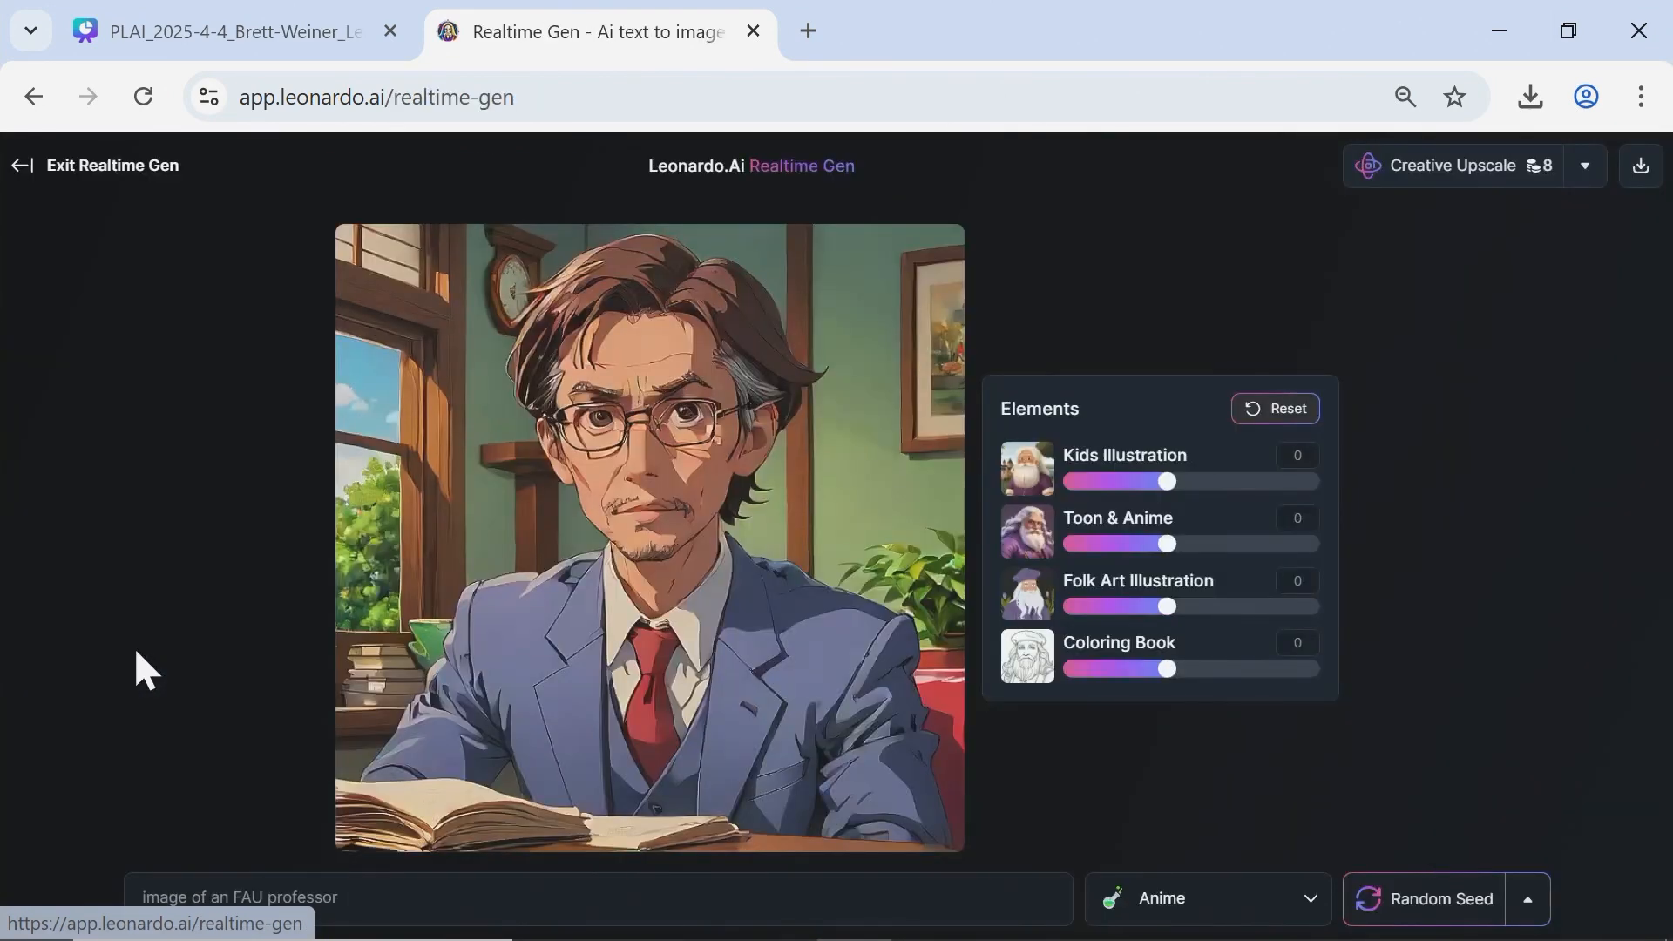
pyautogui.tripleClick(375, 897)
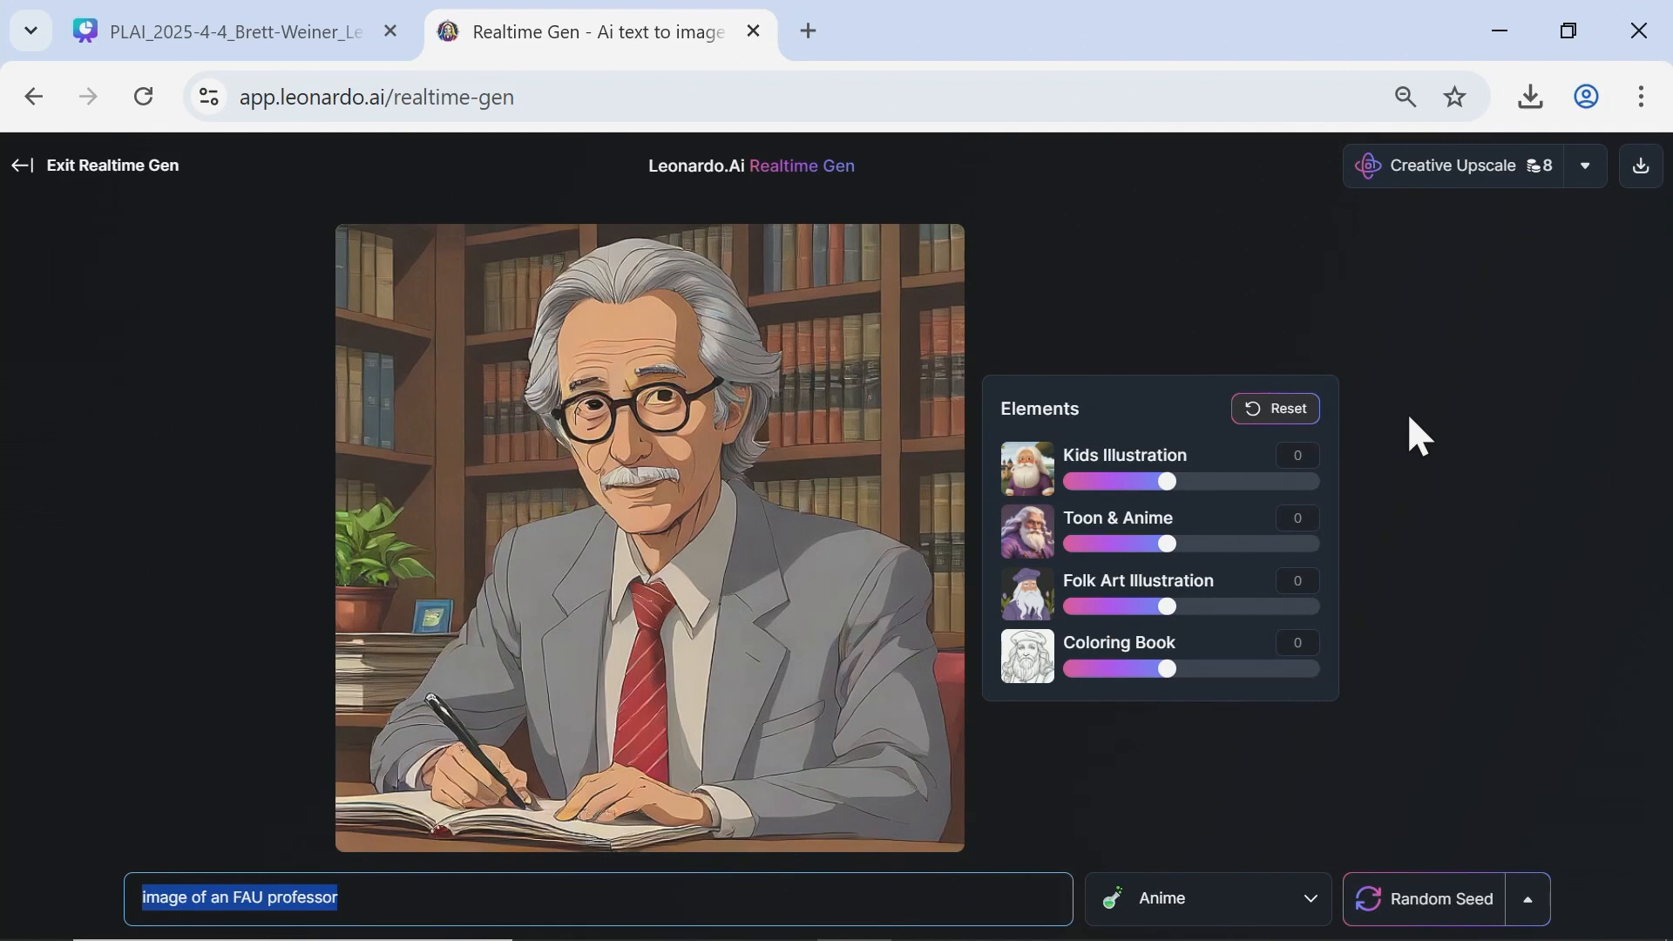
pyautogui.click(1285, 419)
pyautogui.moveTo(526, 916); pyautogui.dragTo(516, 927)
pyautogui.doubleClick(516, 922)
pyautogui.press('BackSpace')
pyautogui.press('BackSpace')
pyautogui.press('BackSpace')
pyautogui.press('BackSpace')
pyautogui.press('BackSpace')
pyautogui.press('BackSpace')
pyautogui.press('BackSpace')
pyautogui.press('BackSpace')
pyautogui.press('BackSpace')
pyautogui.press('BackSpace')
pyautogui.press('BackSpace')
pyautogui.press('BackSpace')
pyautogui.press('BackSpace')
pyautogui.press('BackSpace')
pyautogui.press('BackSpace')
pyautogui.press('BackSpace')
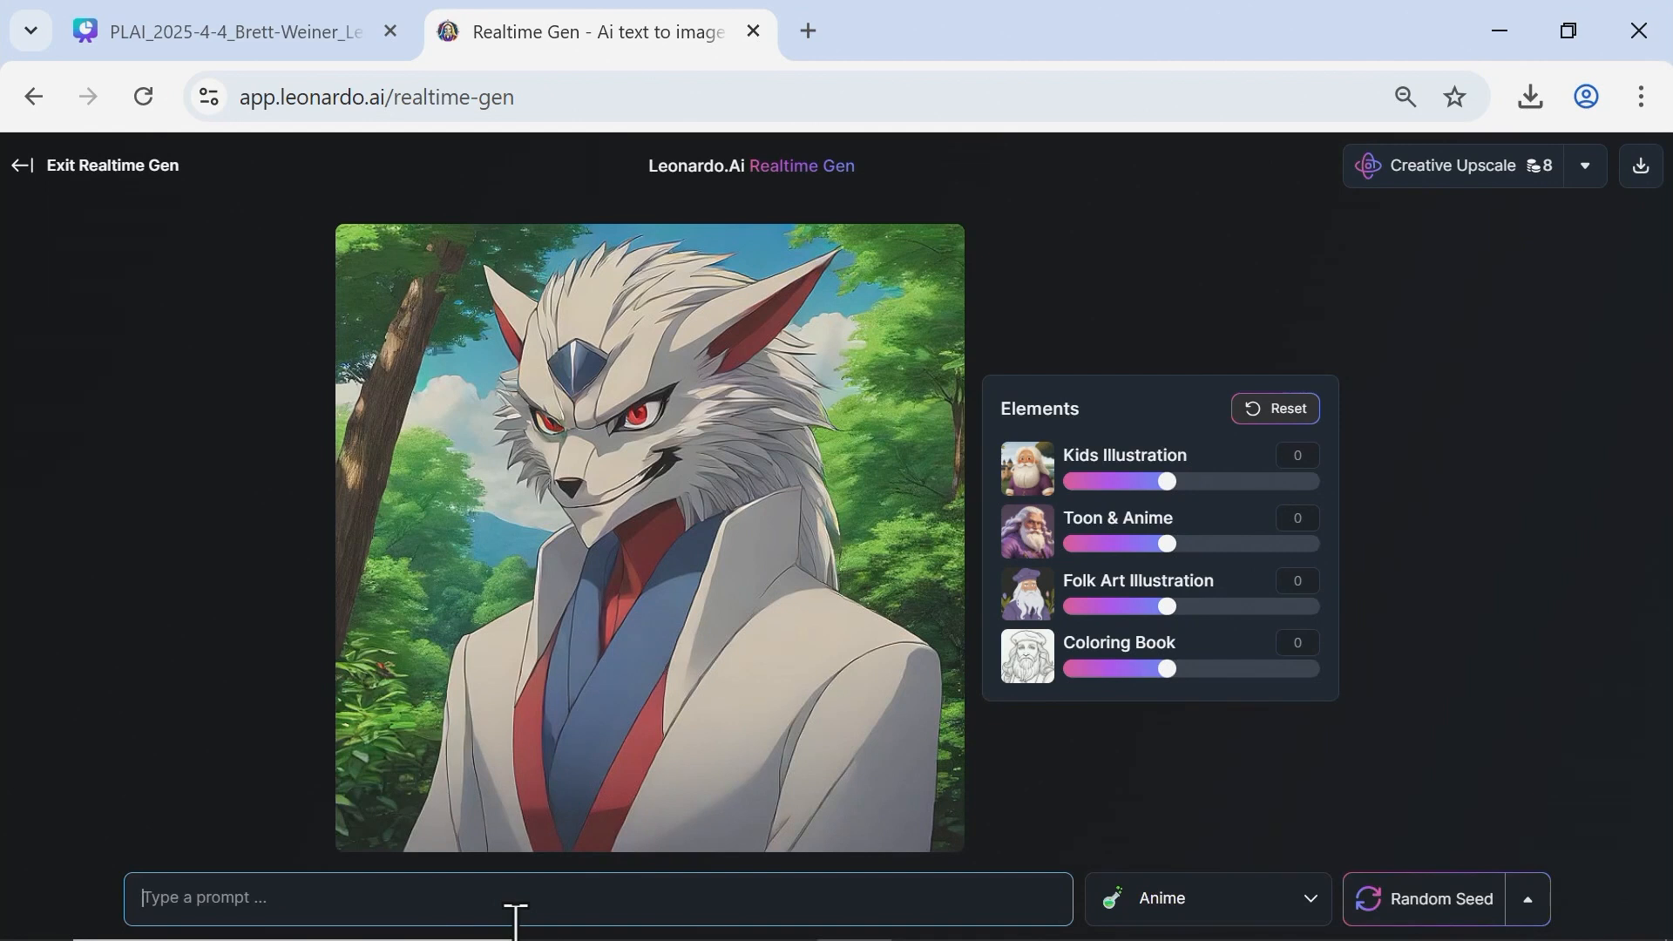
# Set the generation style to Dynamic and enter the prompt "Image of New York city with a UFO flying above it".
pyautogui.click(1269, 917)
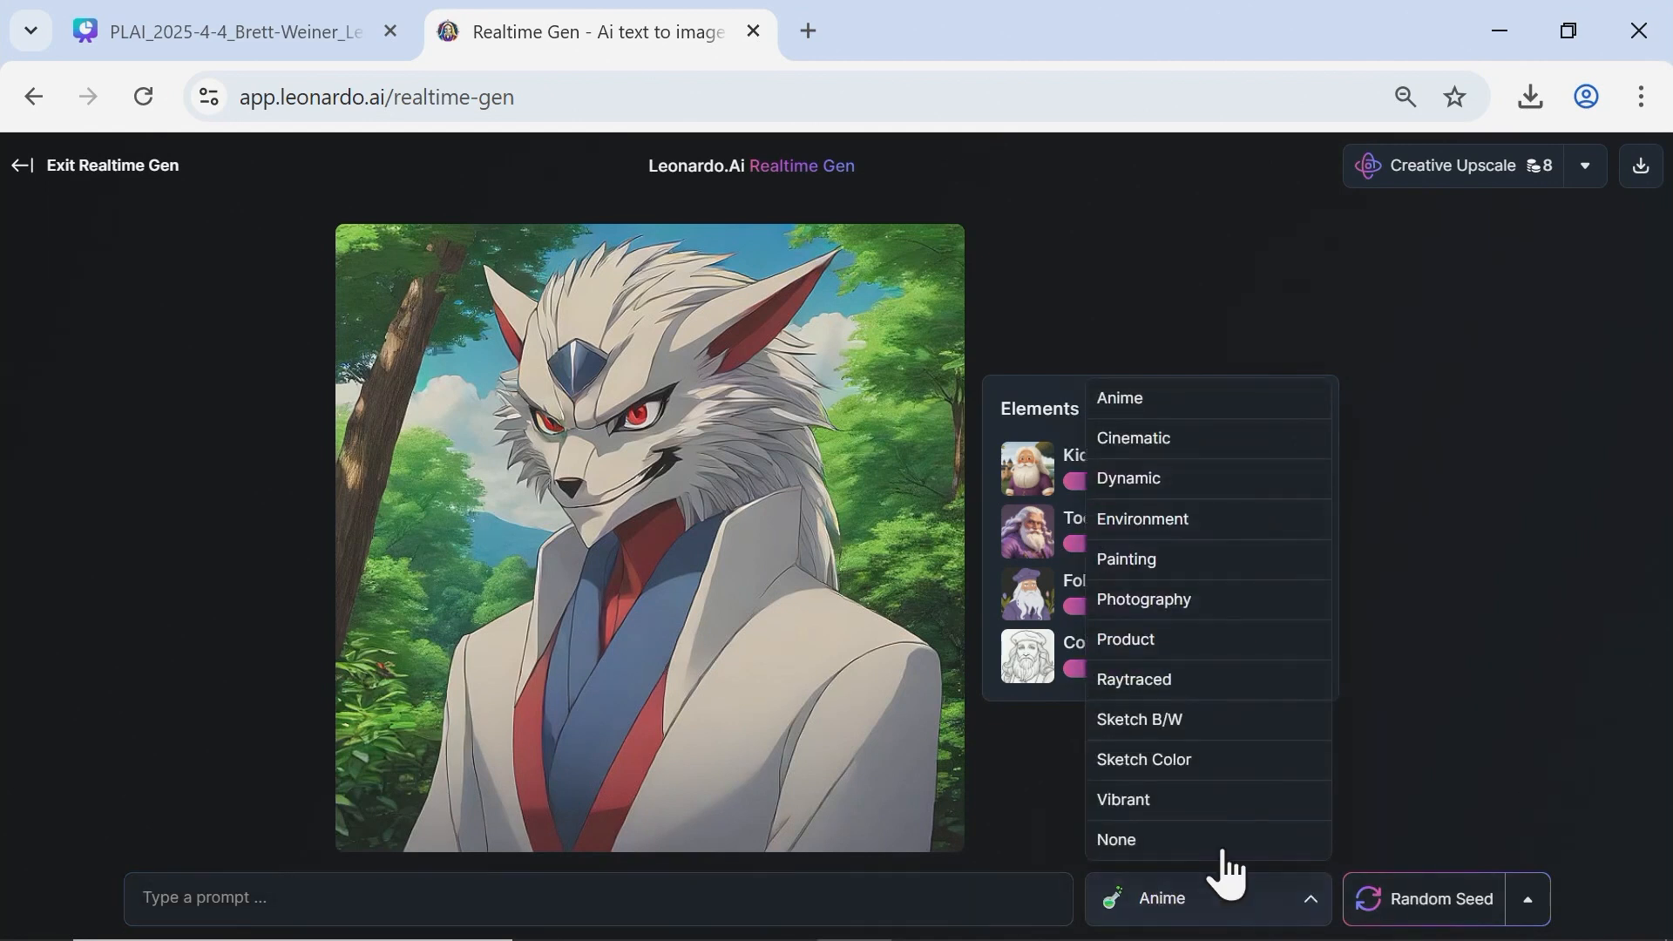
pyautogui.click(1160, 488)
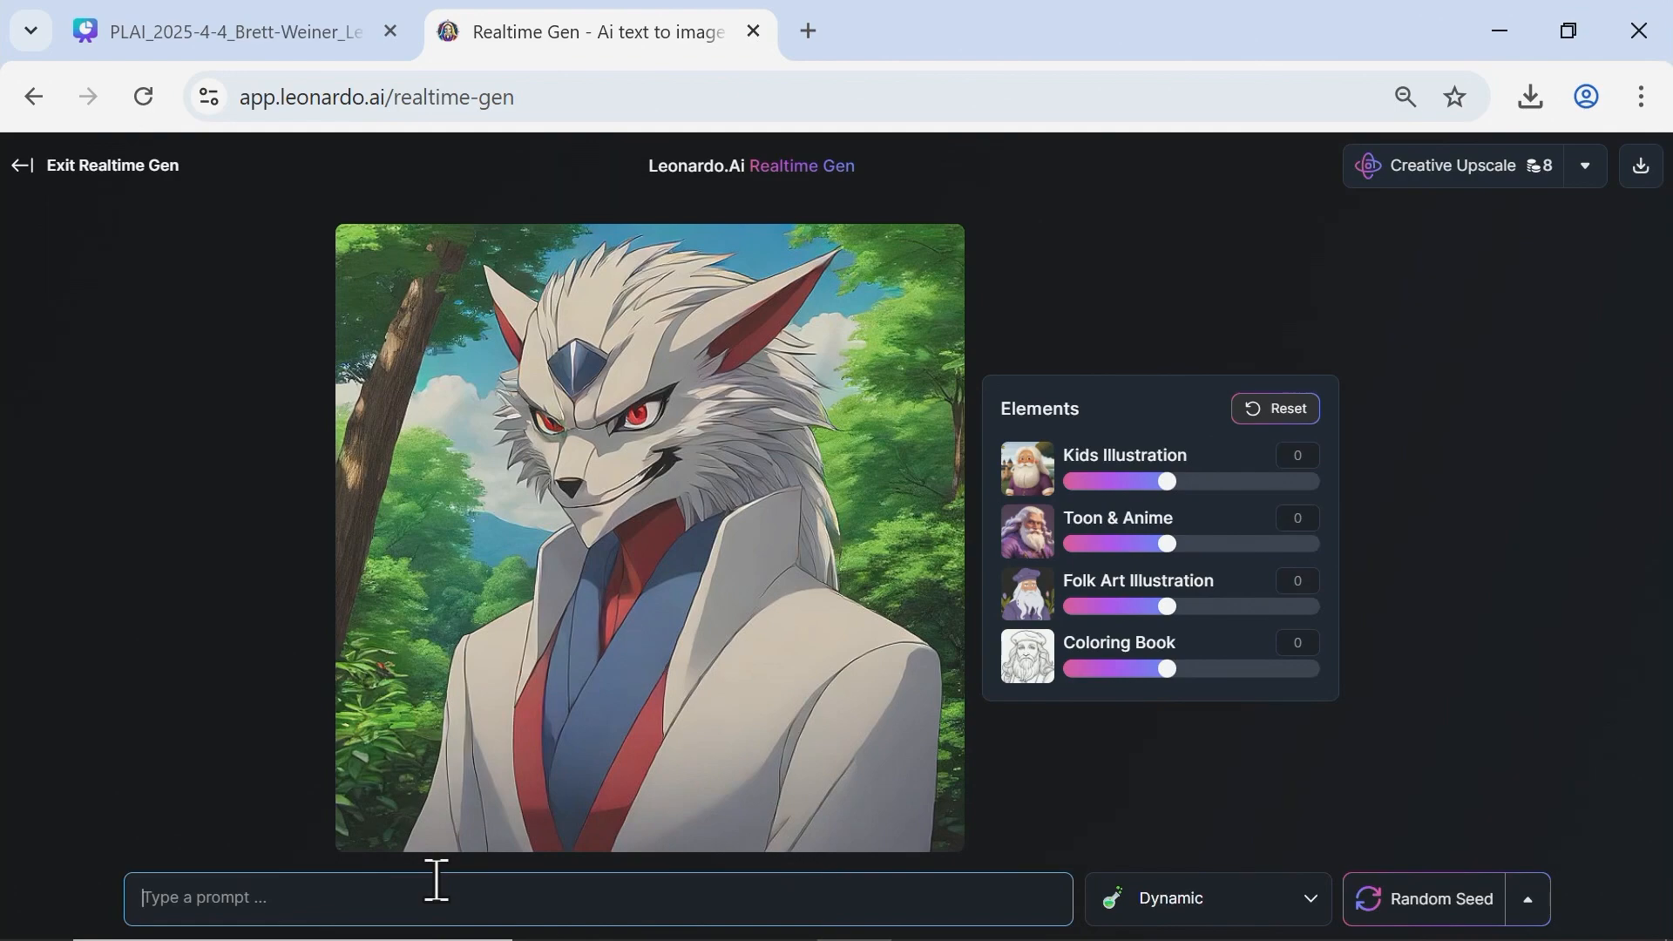
pyautogui.write('Image of')
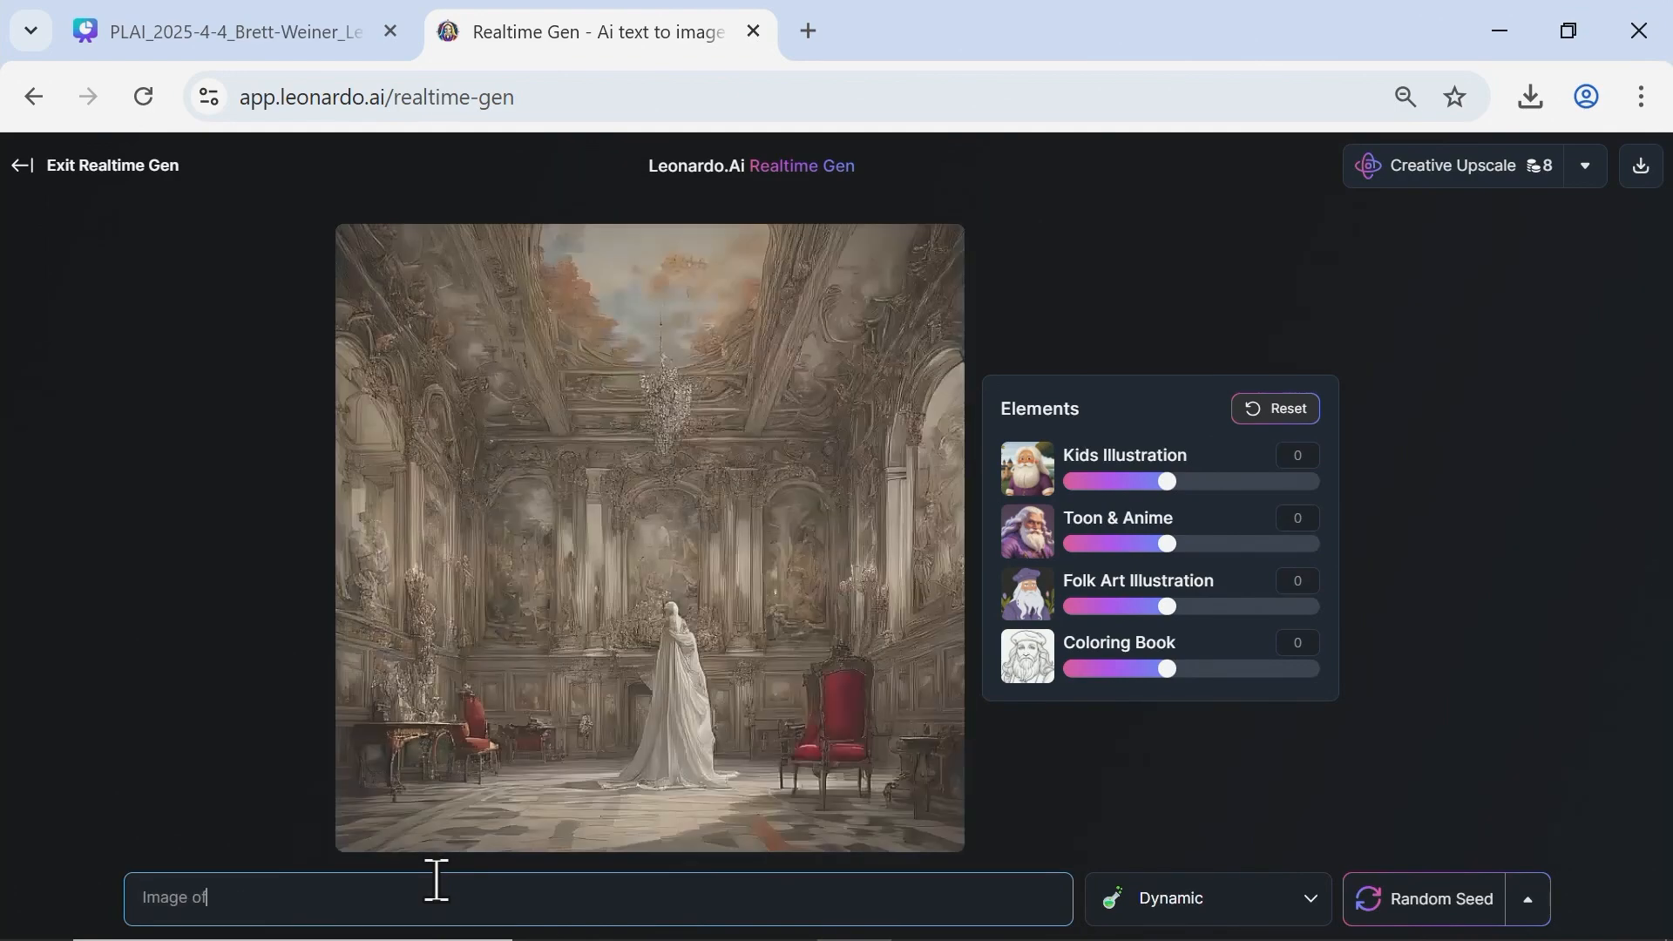
pyautogui.write(' New York')
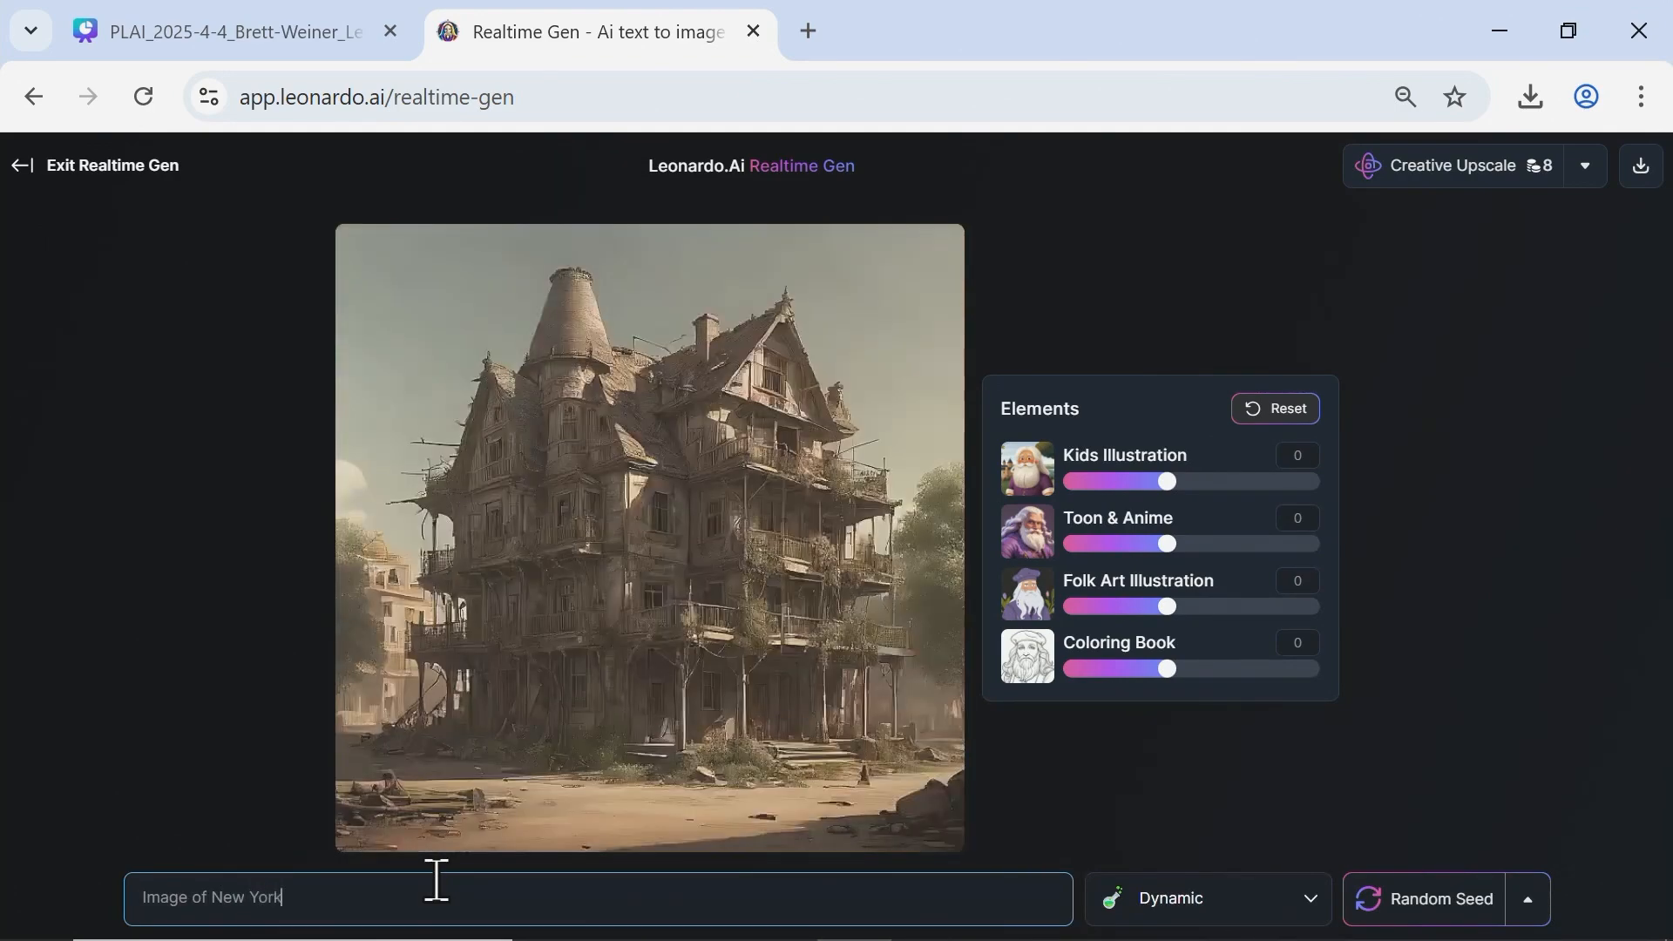
pyautogui.write(' city with')
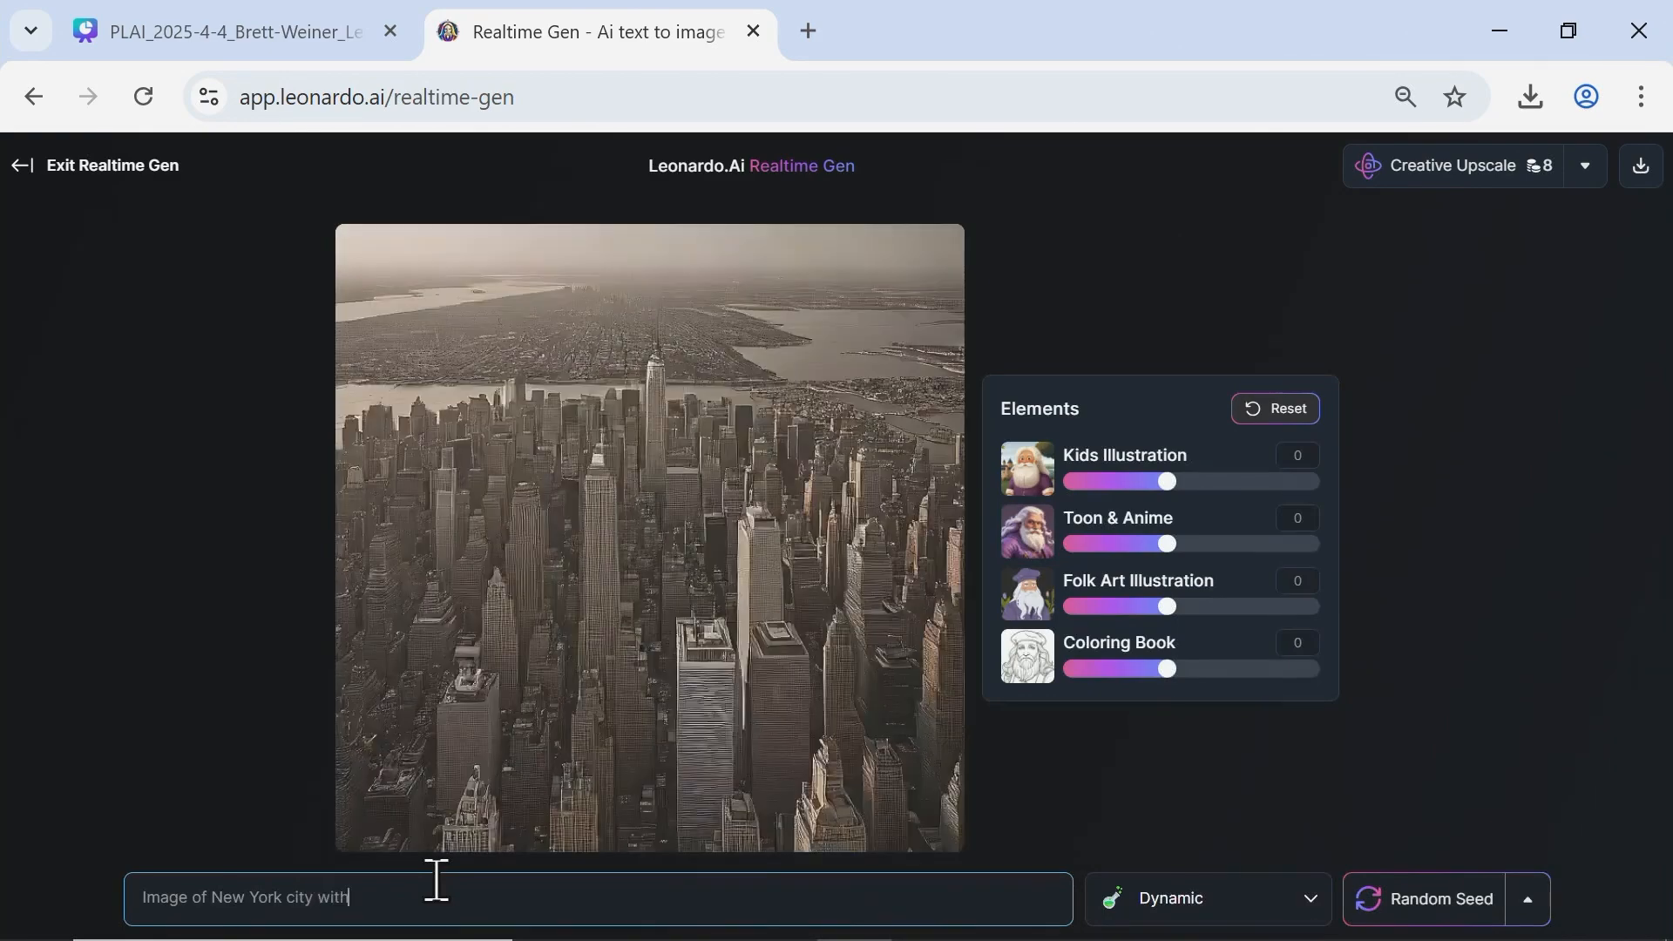
pyautogui.write(' a UFO fly')
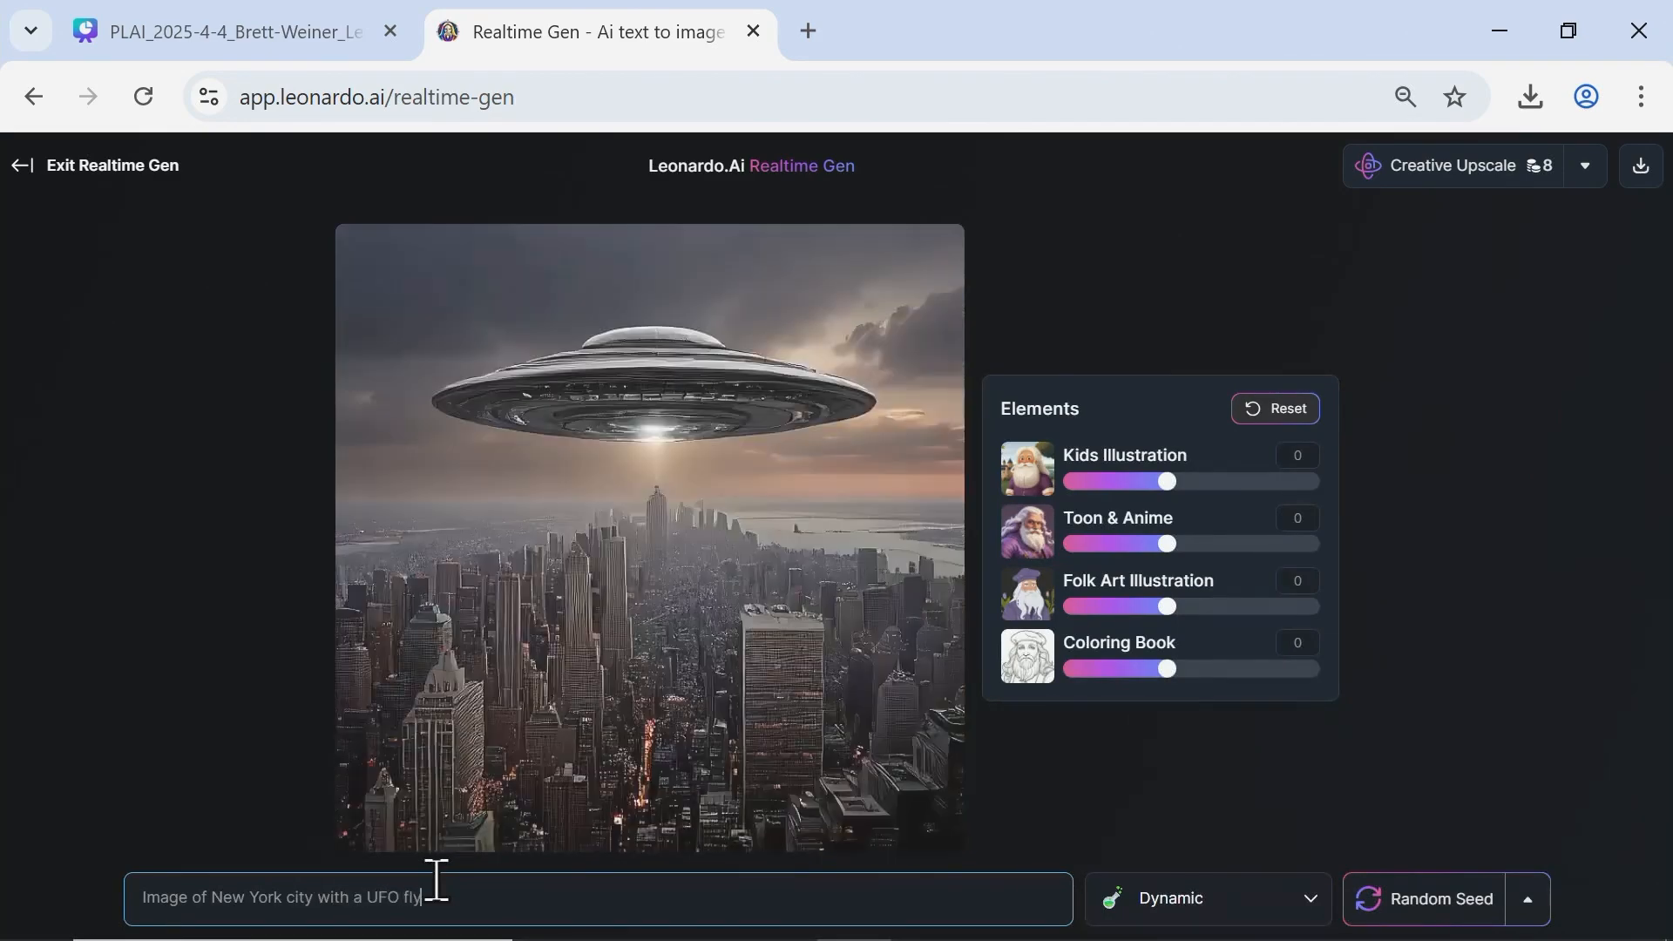
pyautogui.write('ing above it')
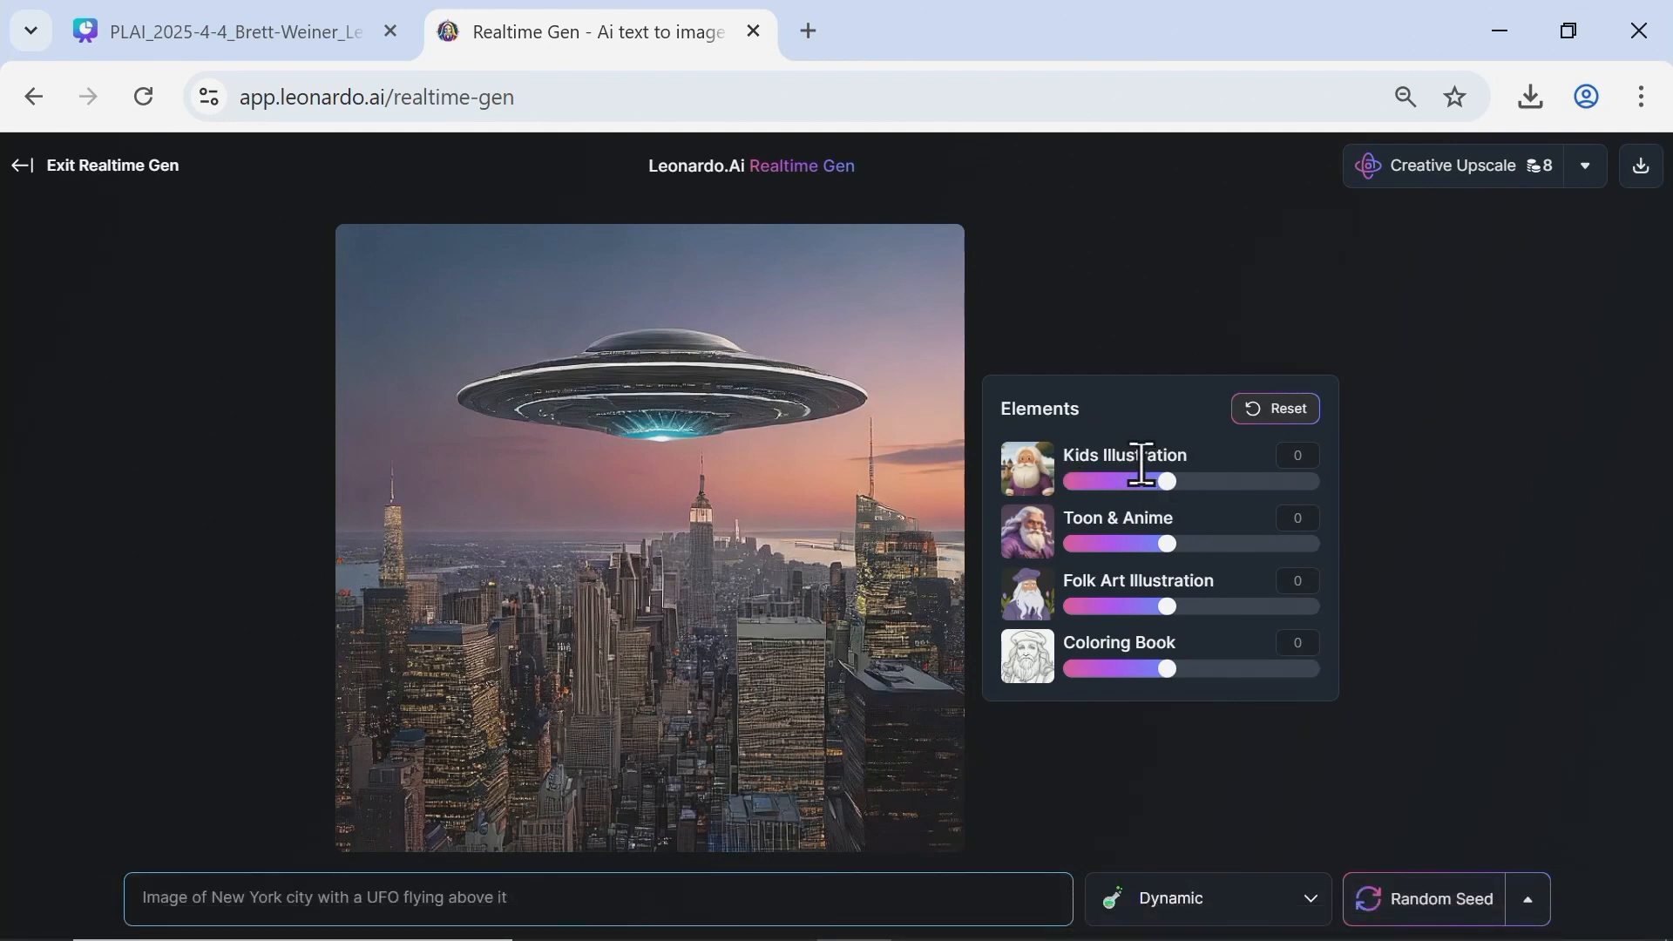
# Try the elements one at a time on the UFO image, with Kids Illustration and Coloring Book at 1, returning each to 0.
pyautogui.moveTo(1167, 481); pyautogui.dragTo(1278, 512)
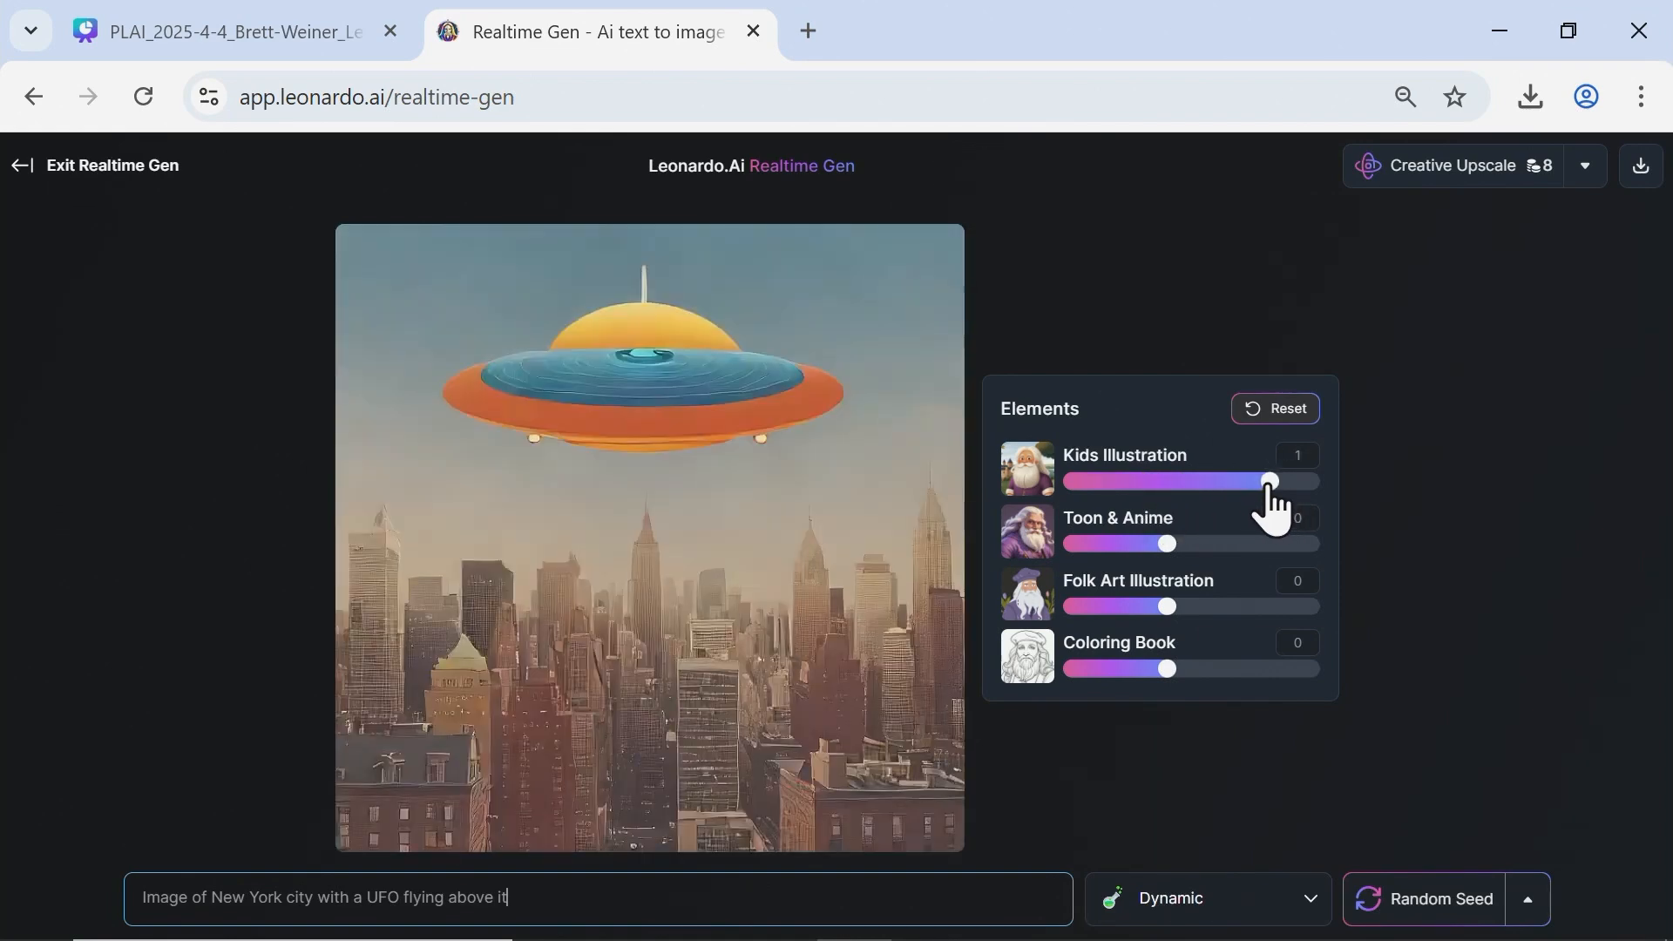
pyautogui.moveTo(1271, 490); pyautogui.dragTo(1168, 482)
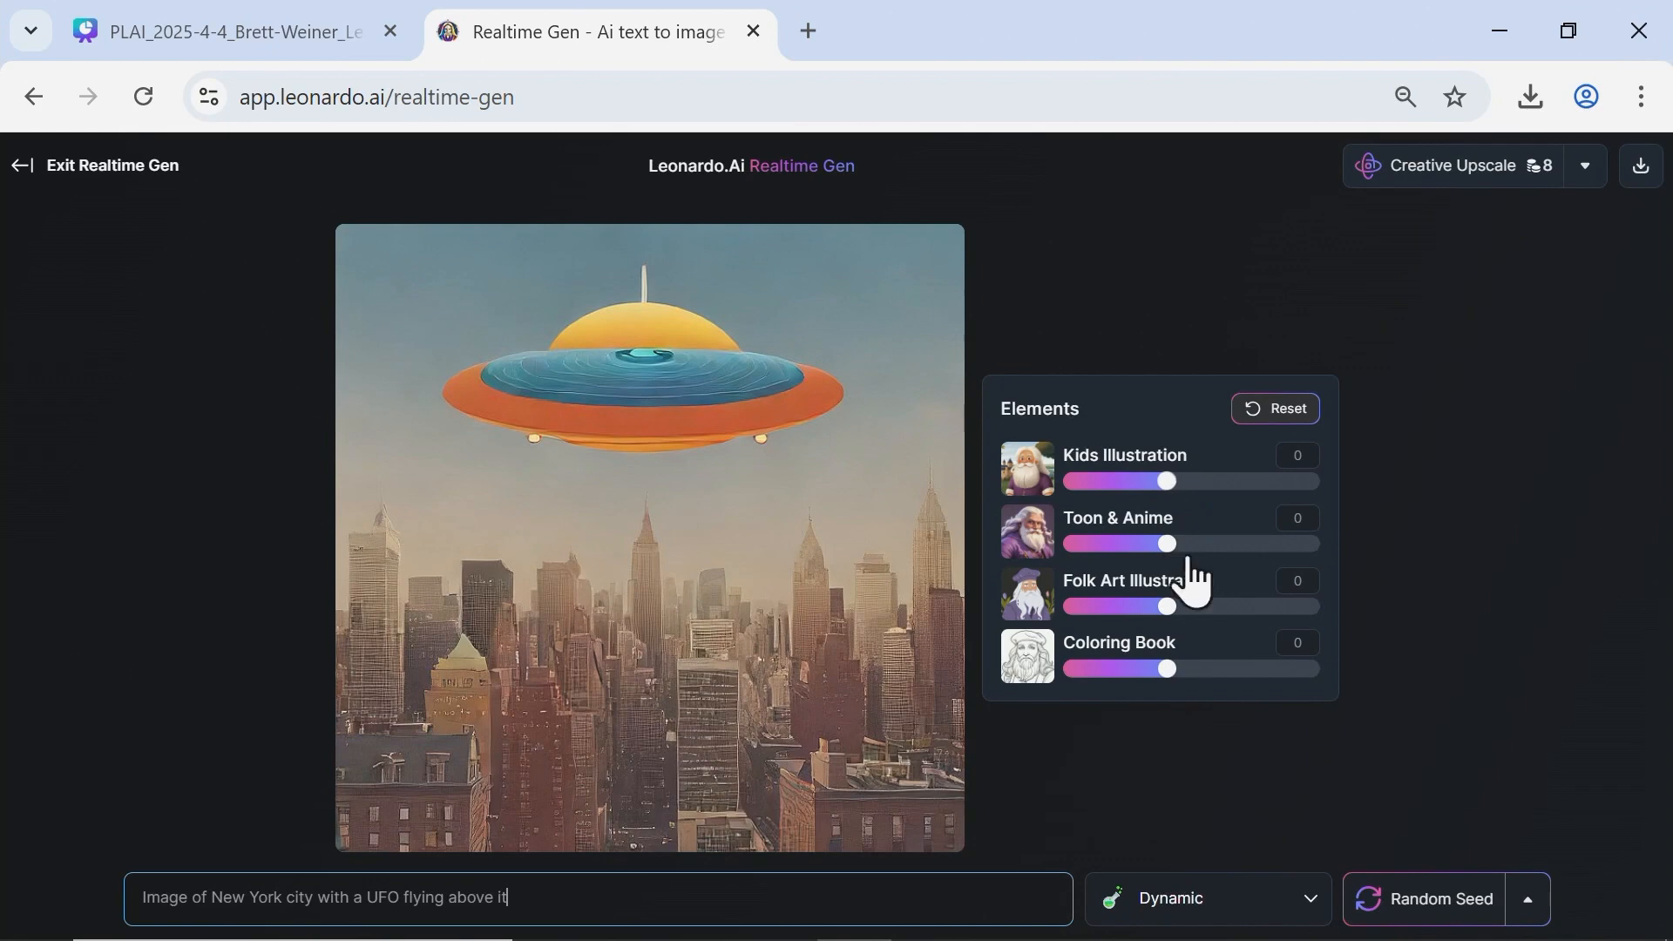
pyautogui.moveTo(1167, 546); pyautogui.dragTo(1167, 606)
pyautogui.click(1176, 606)
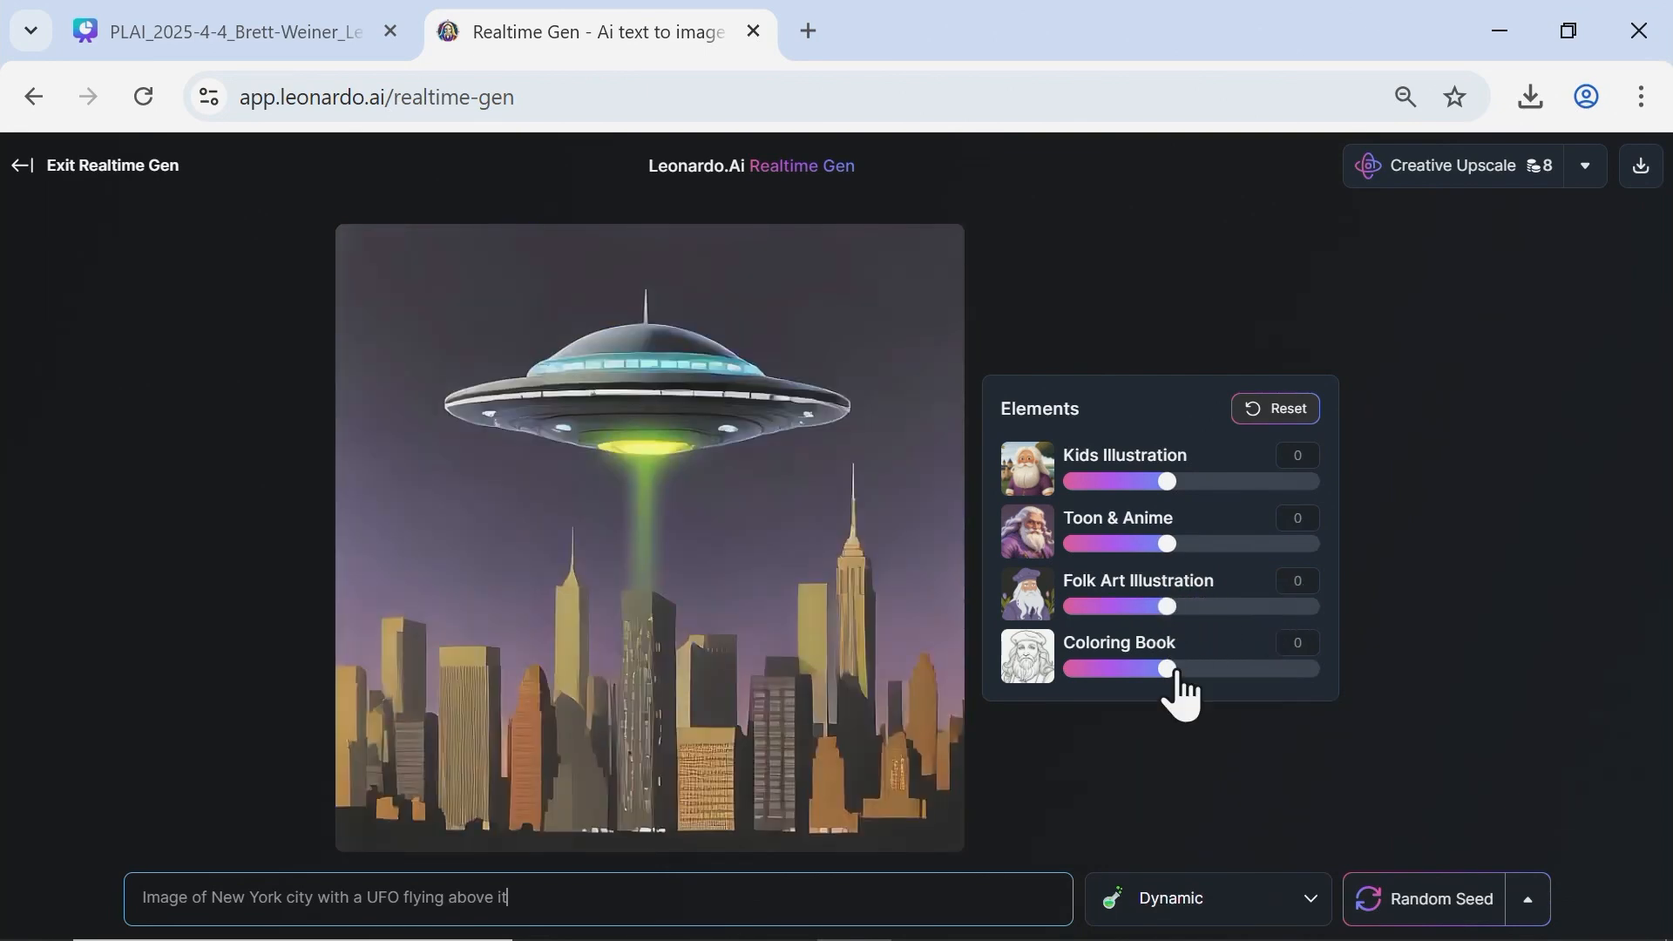
pyautogui.moveTo(1167, 669); pyautogui.dragTo(1269, 669)
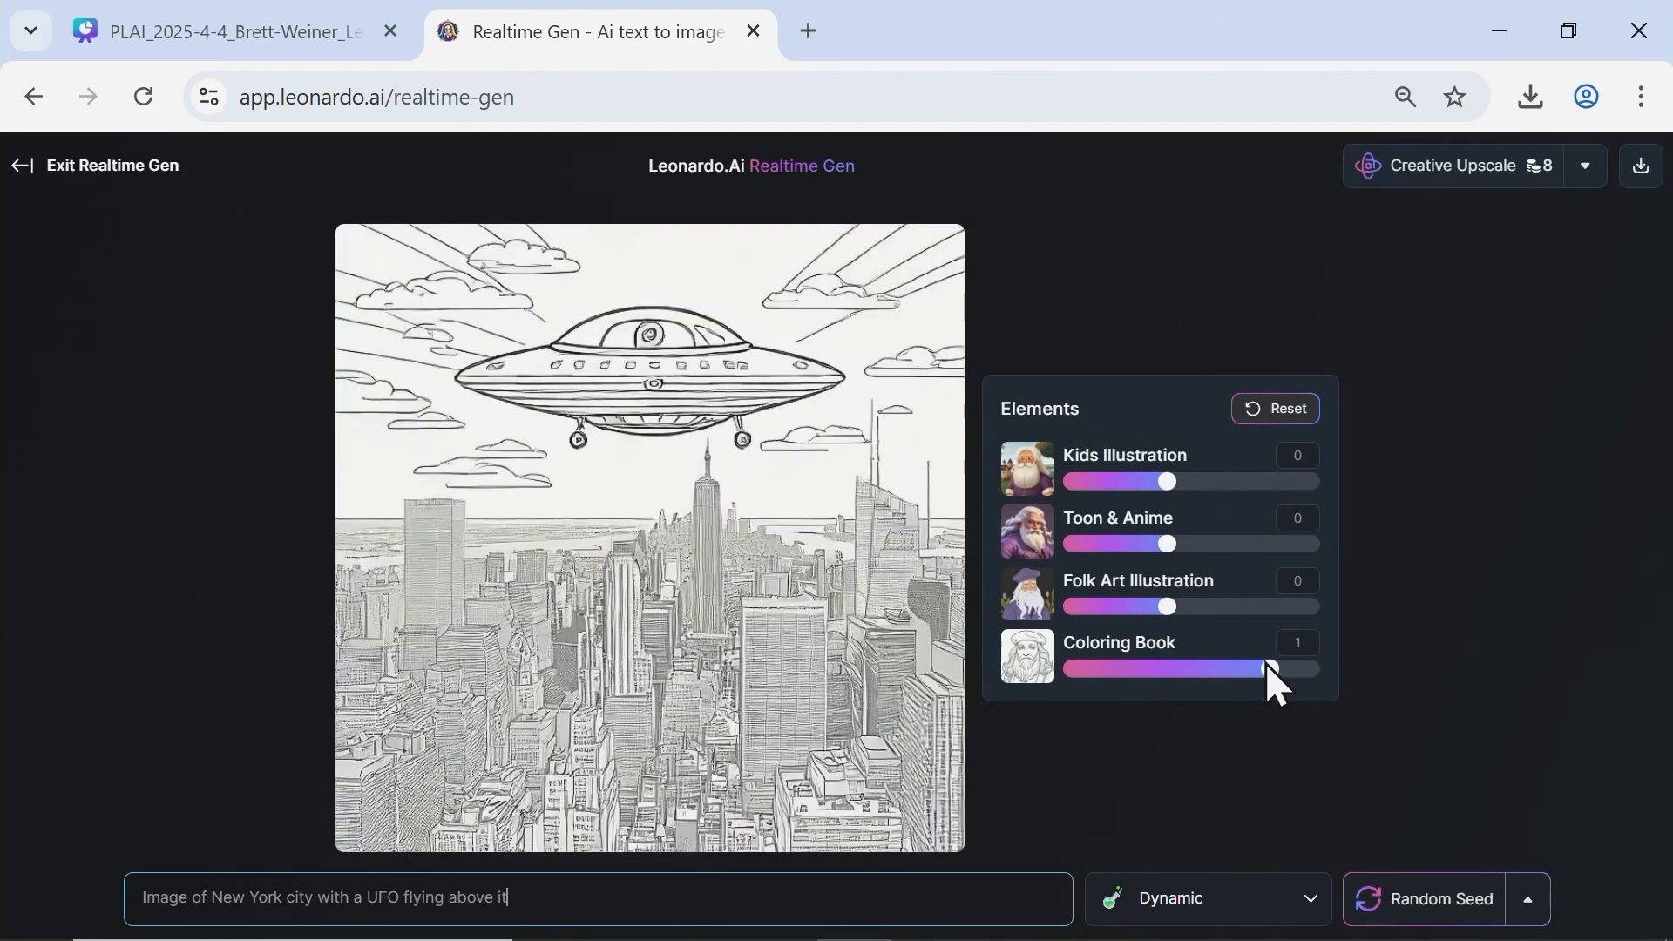
pyautogui.moveTo(1267, 669); pyautogui.dragTo(1176, 667)
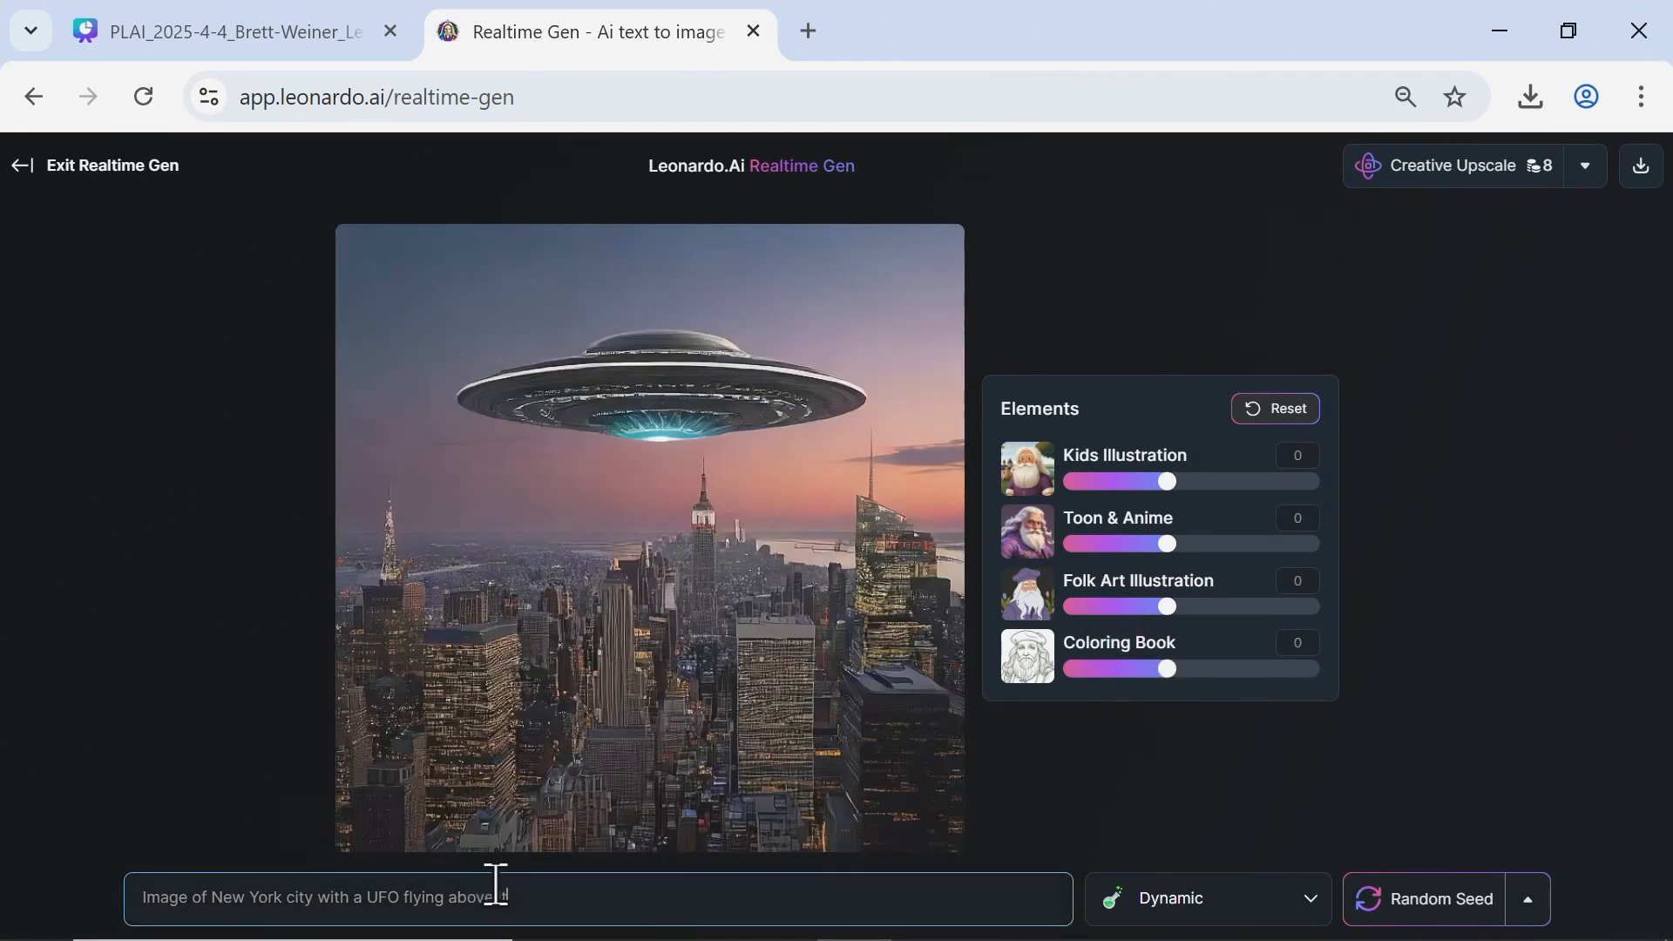
# Replace the prompt with "Image of an FAU Professor".
pyautogui.tripleClick(495, 884)
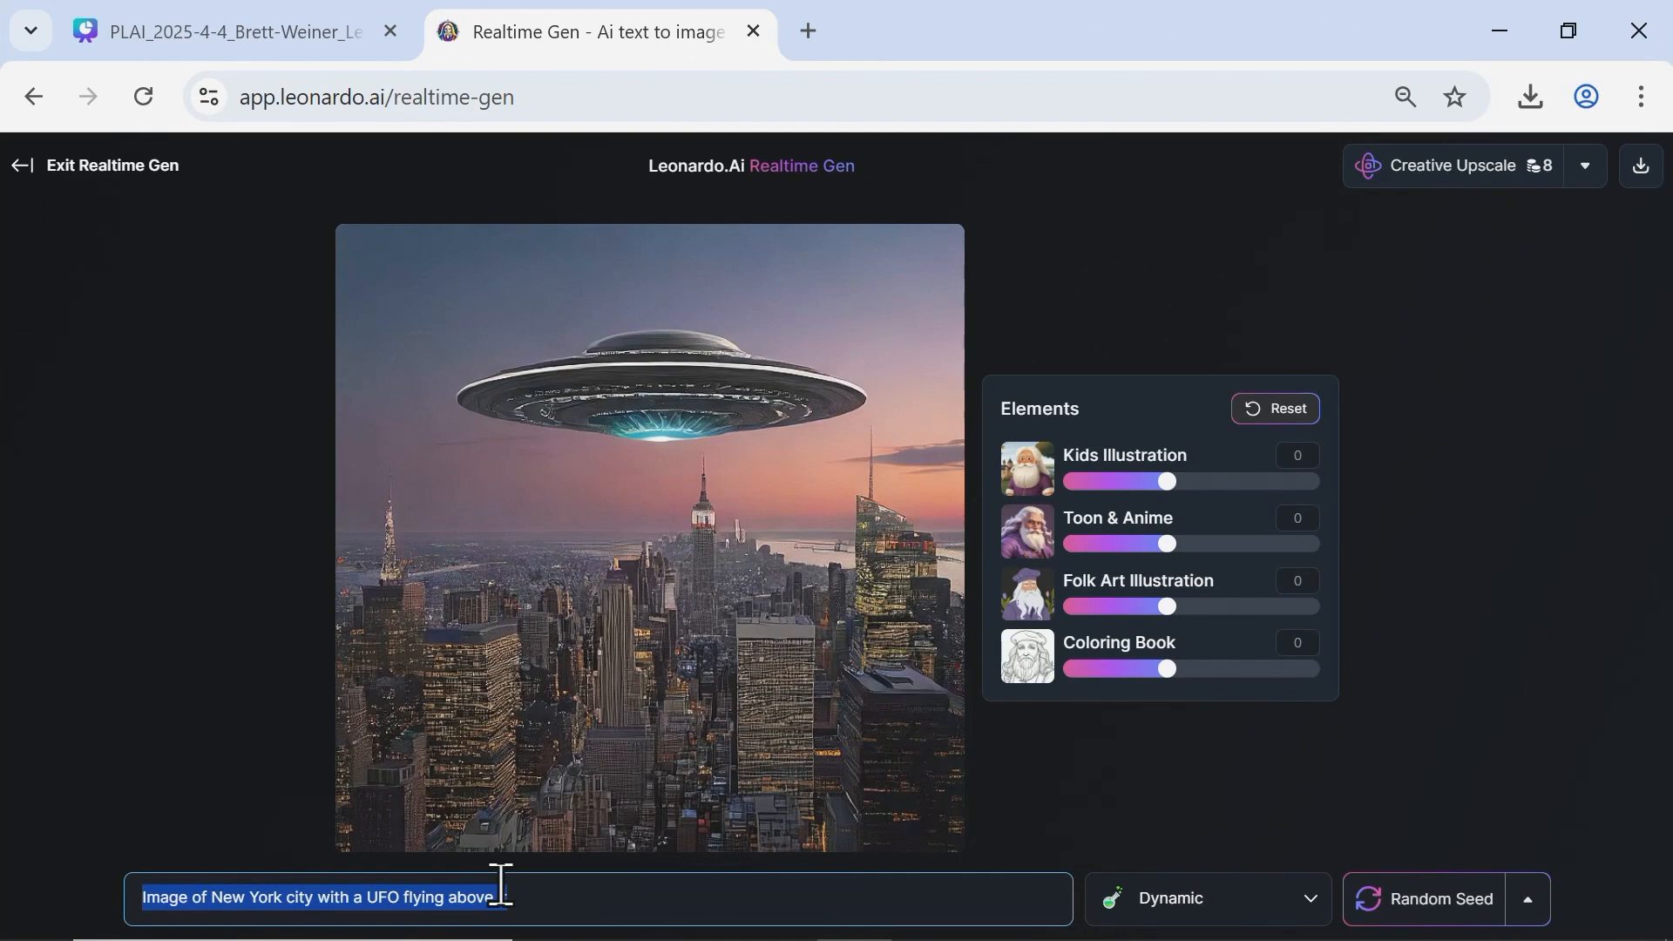
pyautogui.write('Image of an')
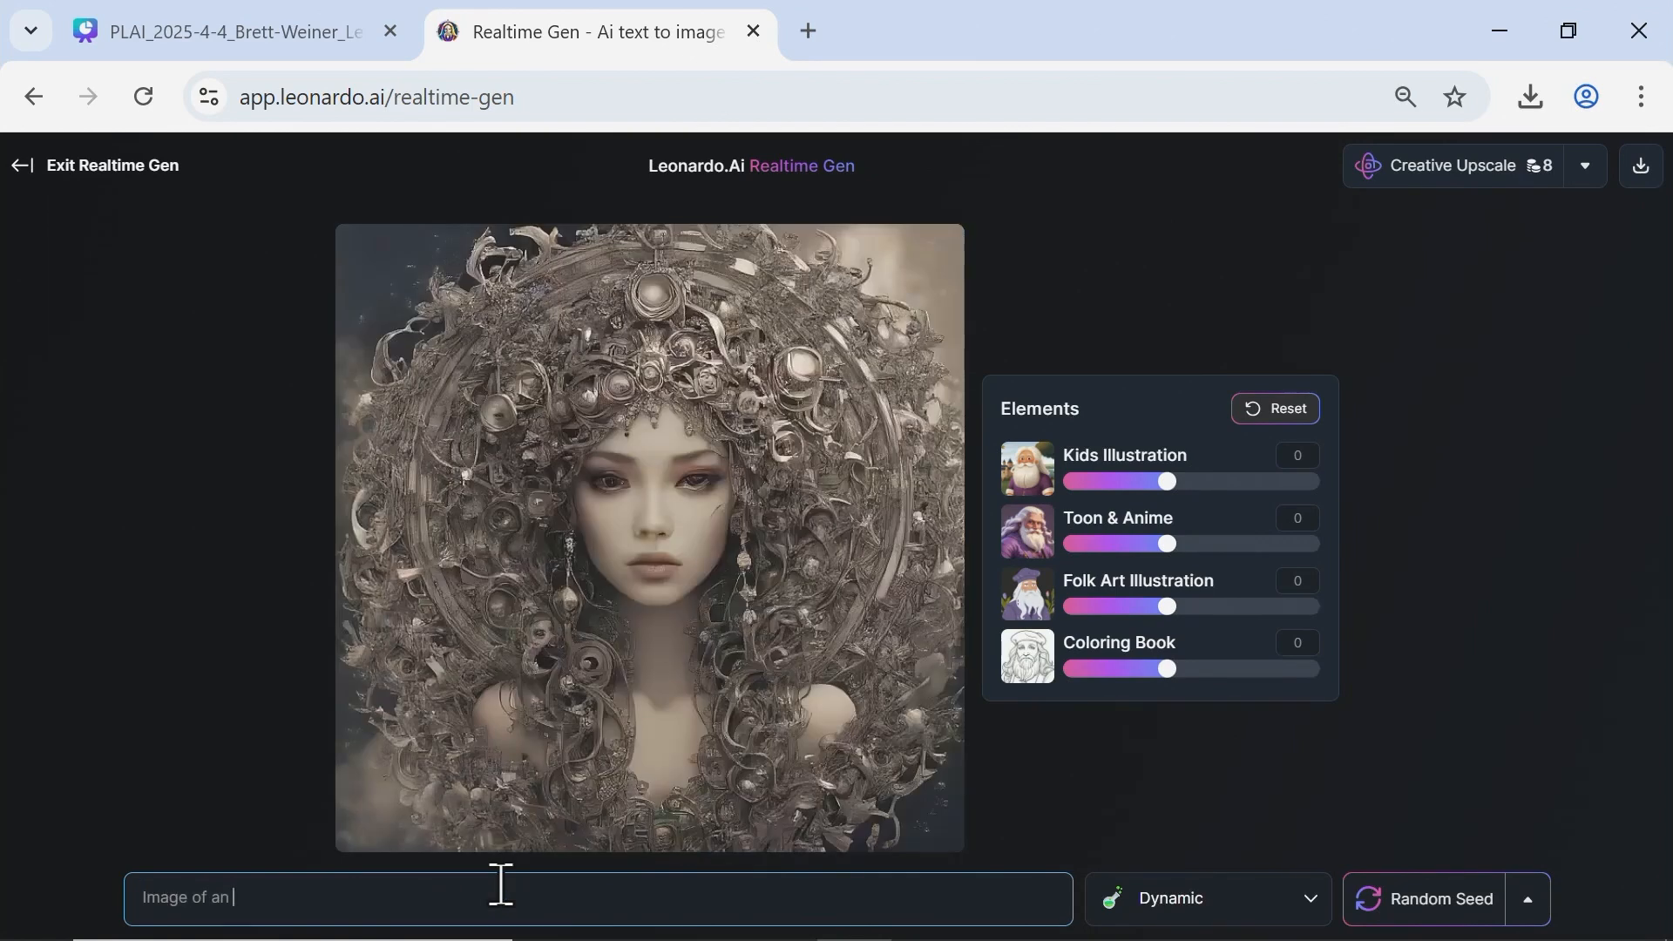
pyautogui.write(' FAU Professor')
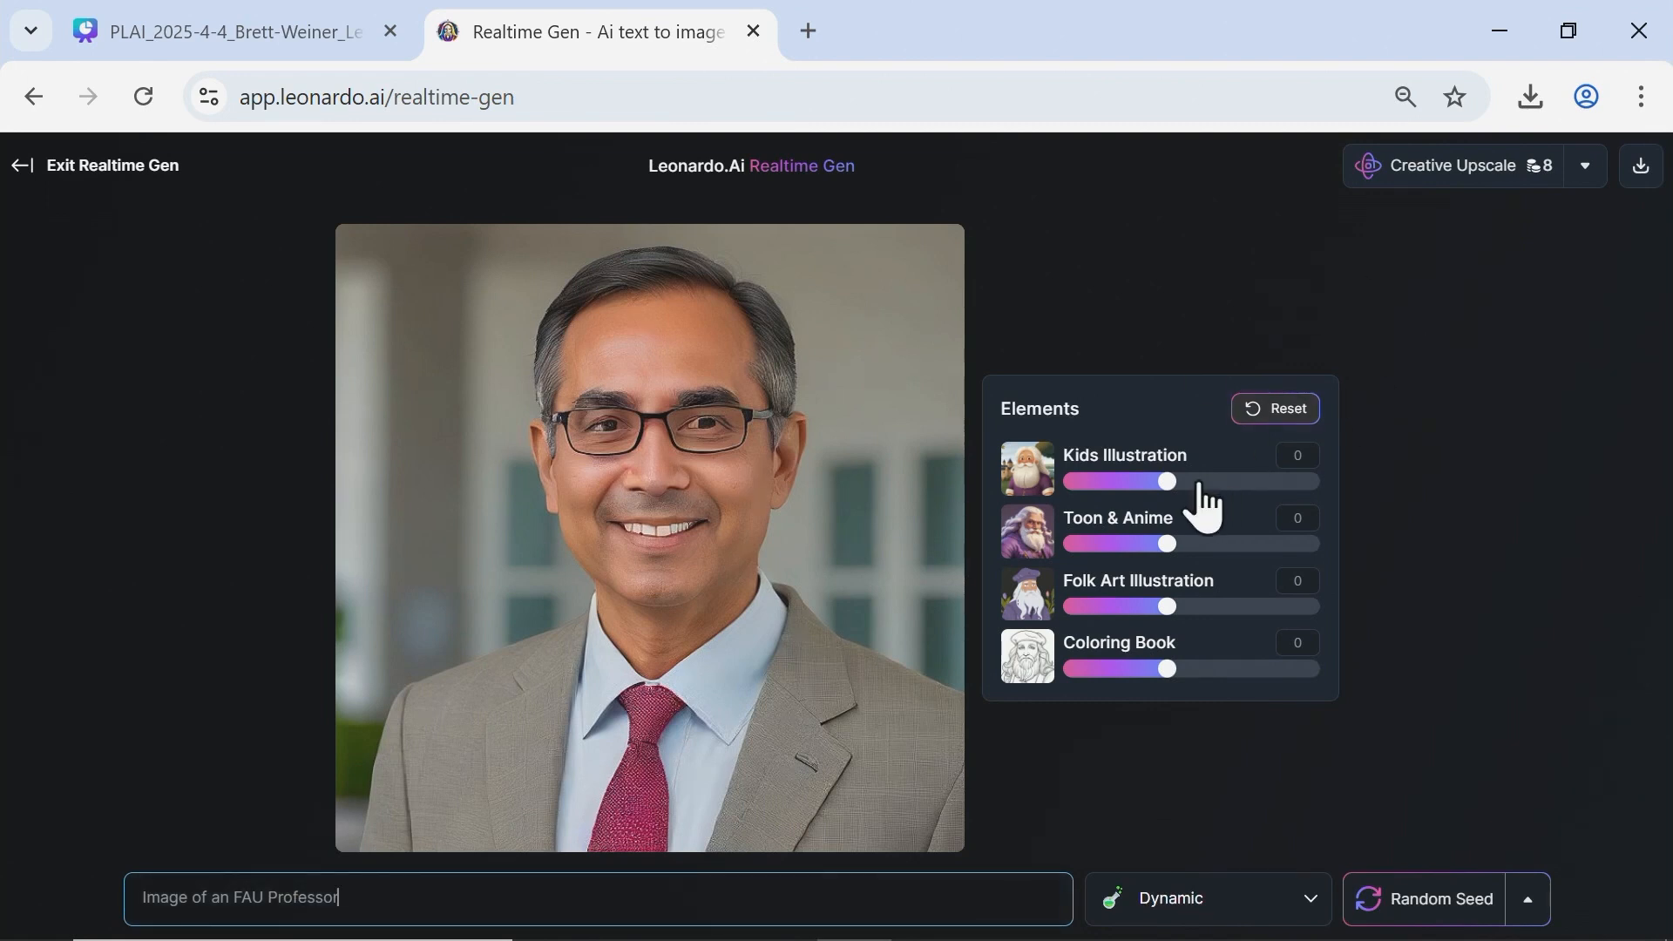
# Try elements on the professor image one at a time, with Toon & Anime at 1 and Folk Art Illustration at 0.9, returning each to 0.
pyautogui.moveTo(1169, 482)
pyautogui.mouseDown()
pyautogui.moveTo(1268, 485)
pyautogui.moveTo(1167, 484)
pyautogui.mouseUp()
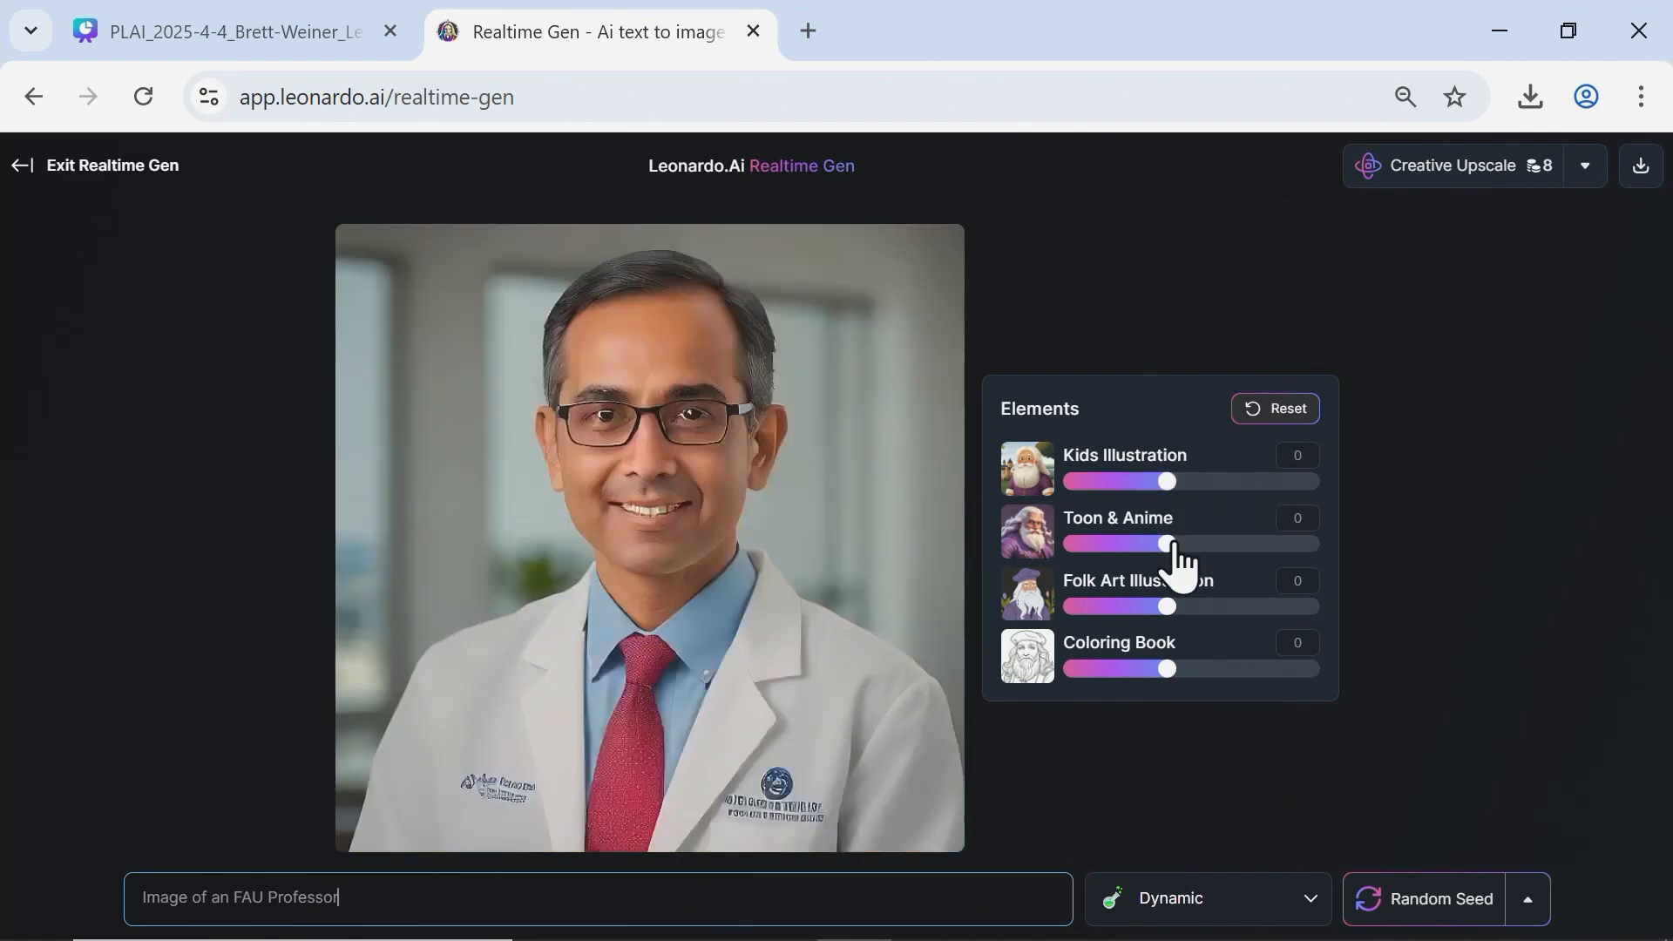
pyautogui.moveTo(1172, 545); pyautogui.dragTo(1270, 545)
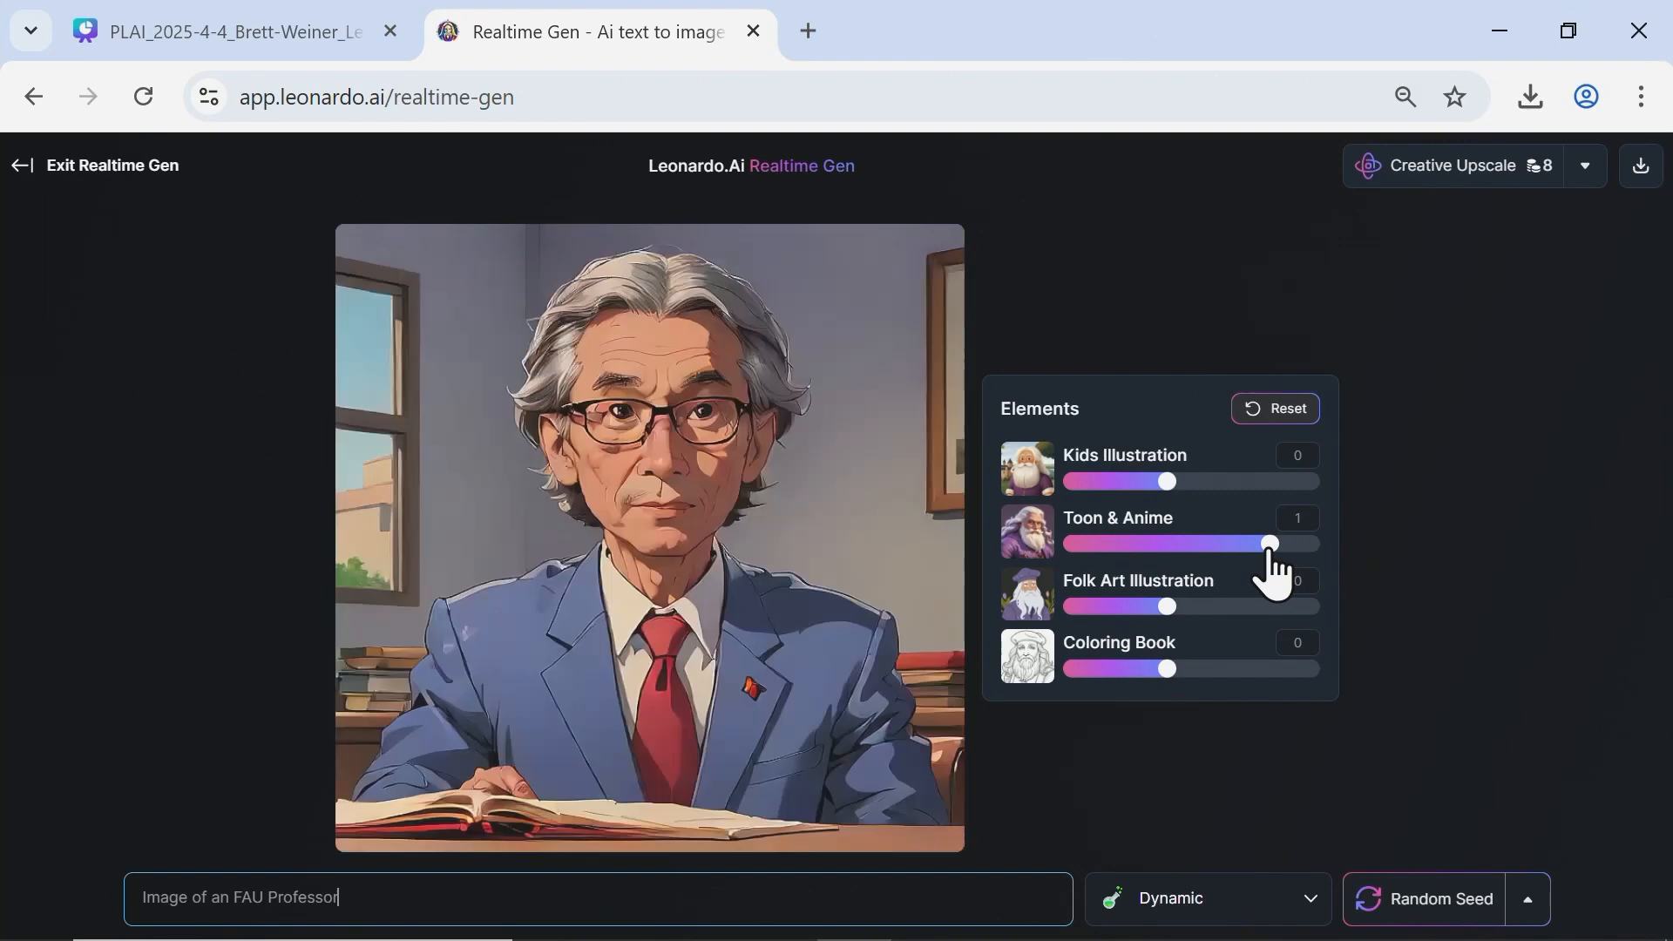
pyautogui.moveTo(1267, 553); pyautogui.dragTo(1168, 545)
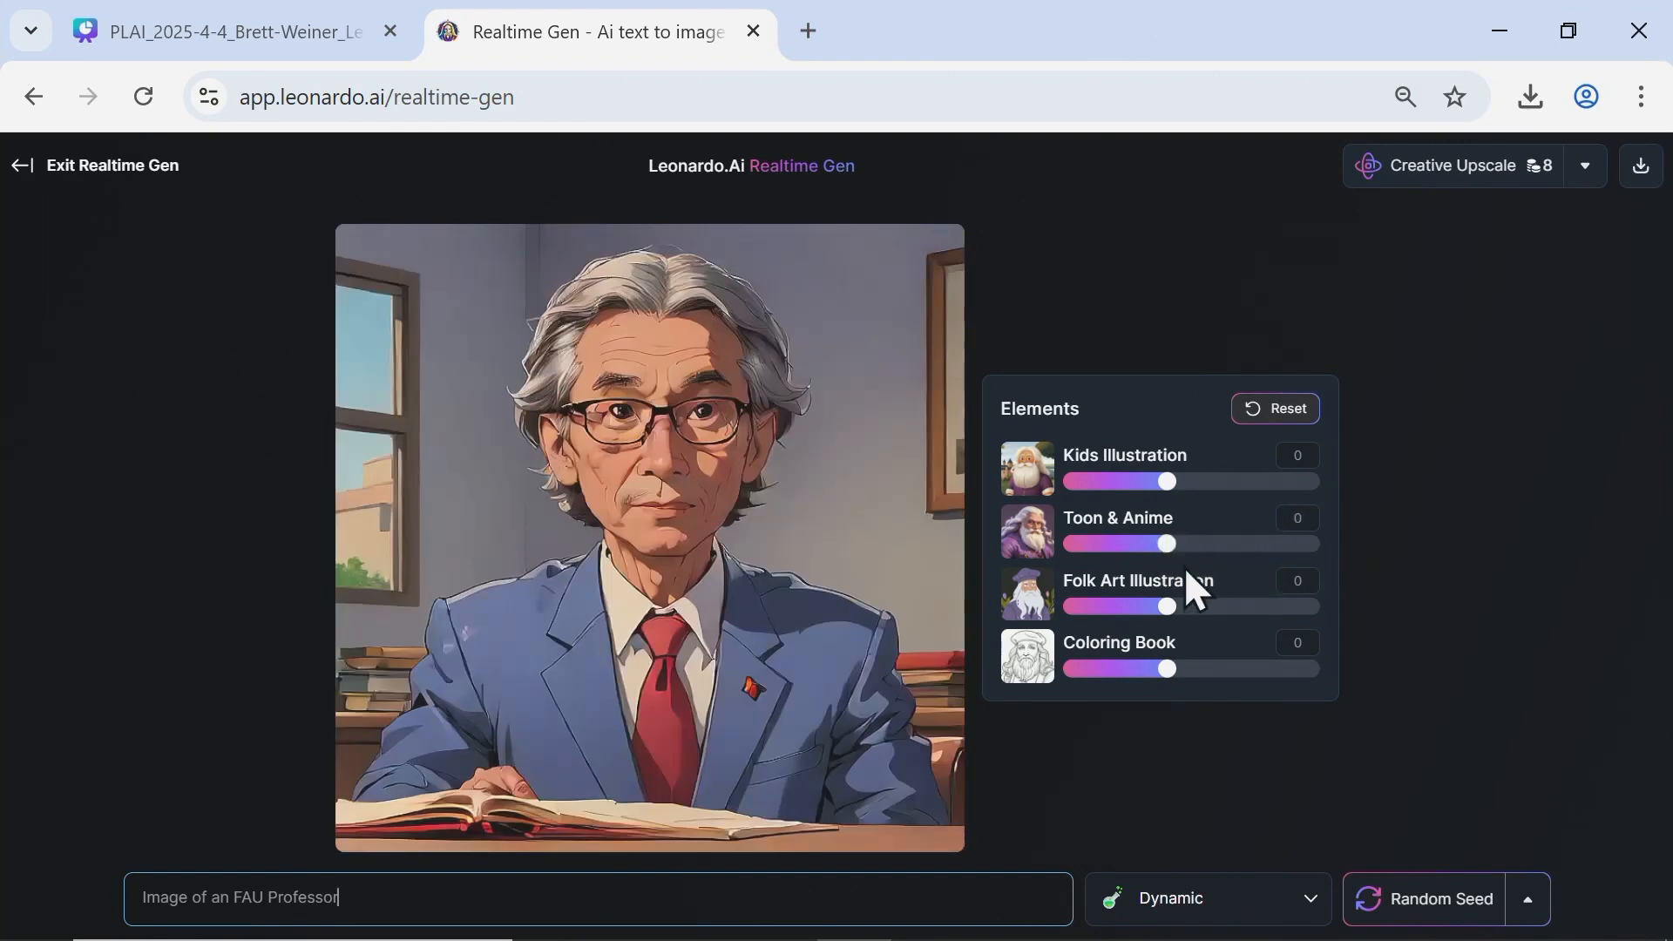
pyautogui.moveTo(1177, 608); pyautogui.dragTo(1259, 610)
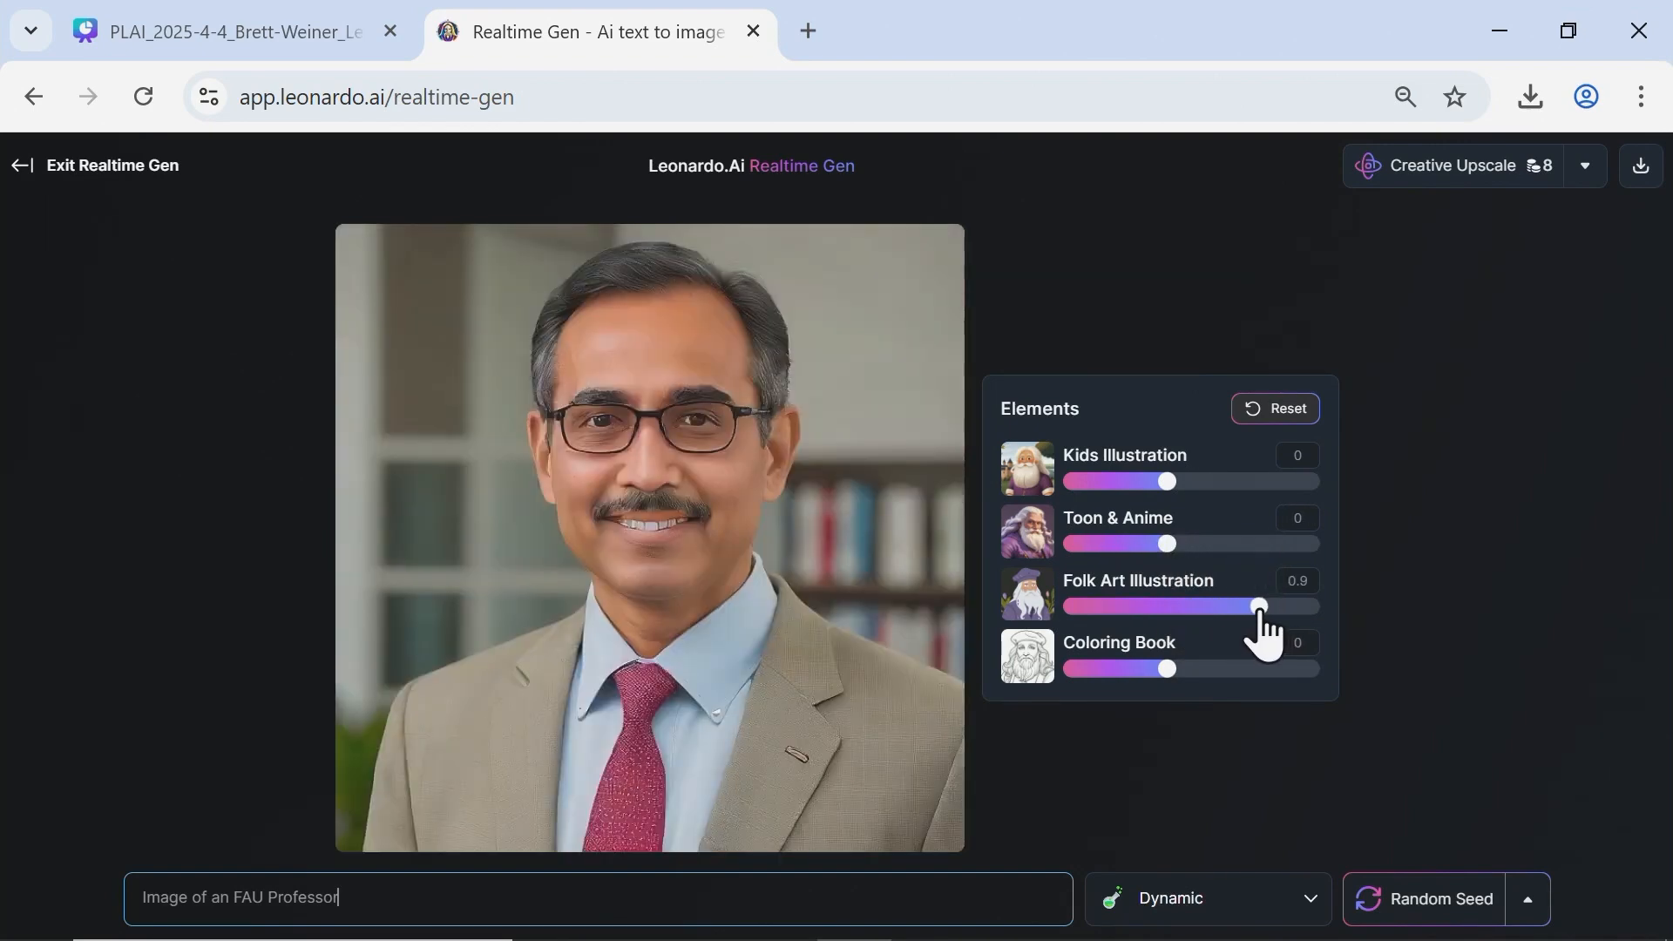
pyautogui.moveTo(1260, 610); pyautogui.dragTo(1168, 608)
# Try the Coloring Book element at 1, change the style to Raytraced, and return Coloring Book to 0.
pyautogui.moveTo(1167, 670); pyautogui.dragTo(1269, 670)
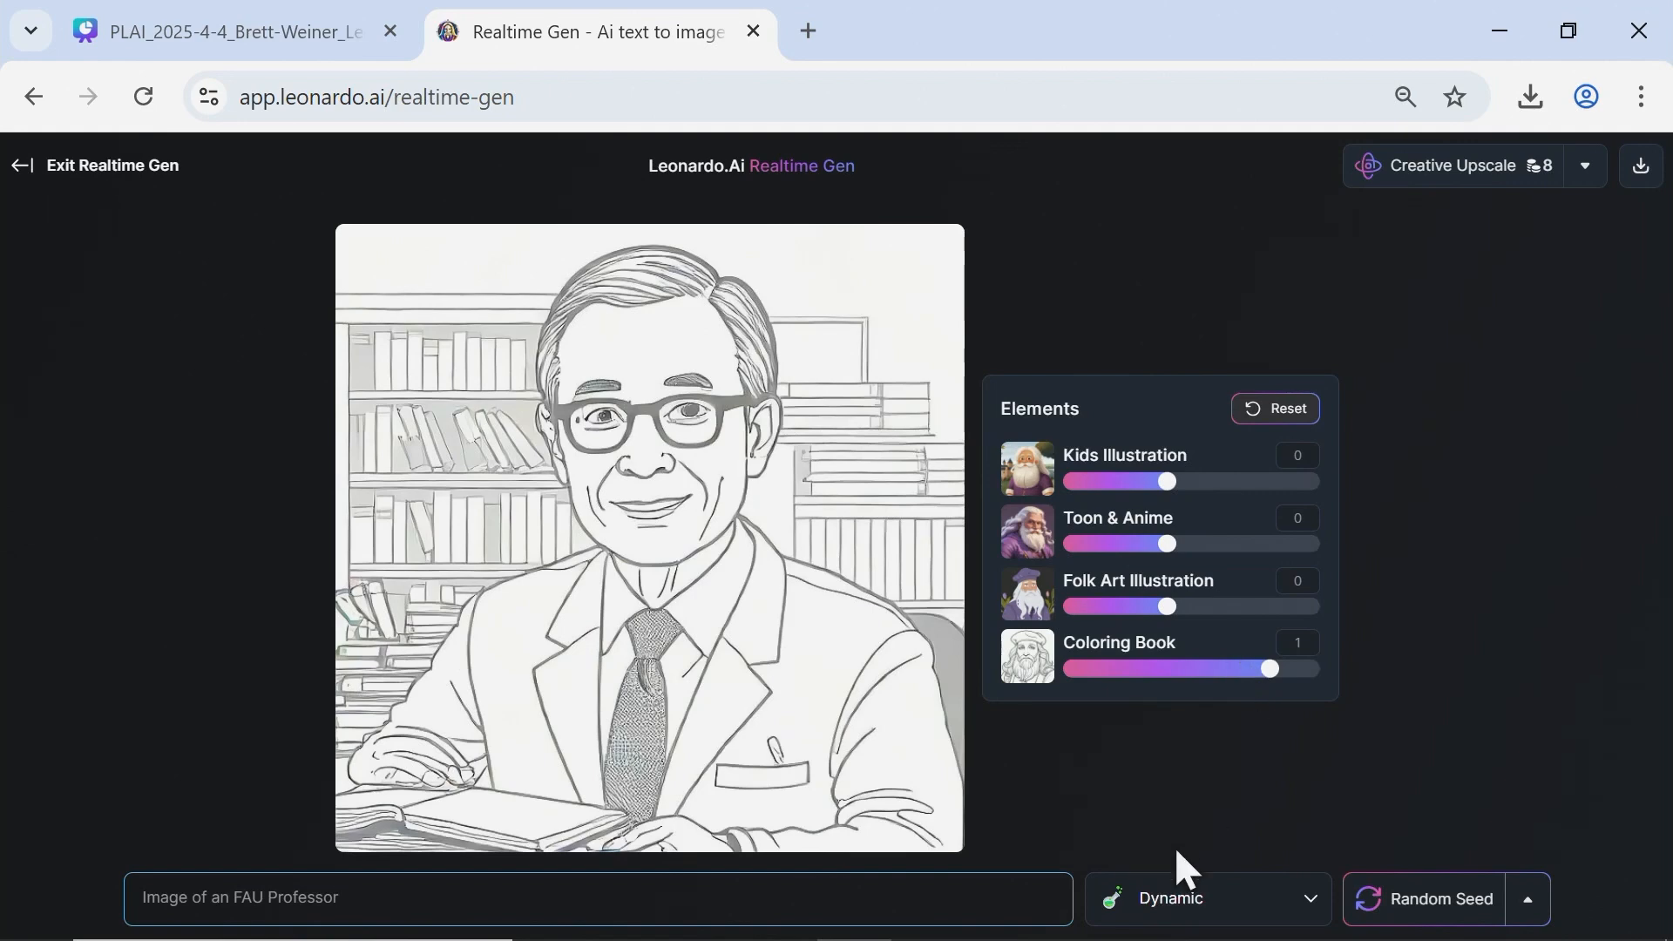
pyautogui.click(1186, 904)
pyautogui.click(1167, 682)
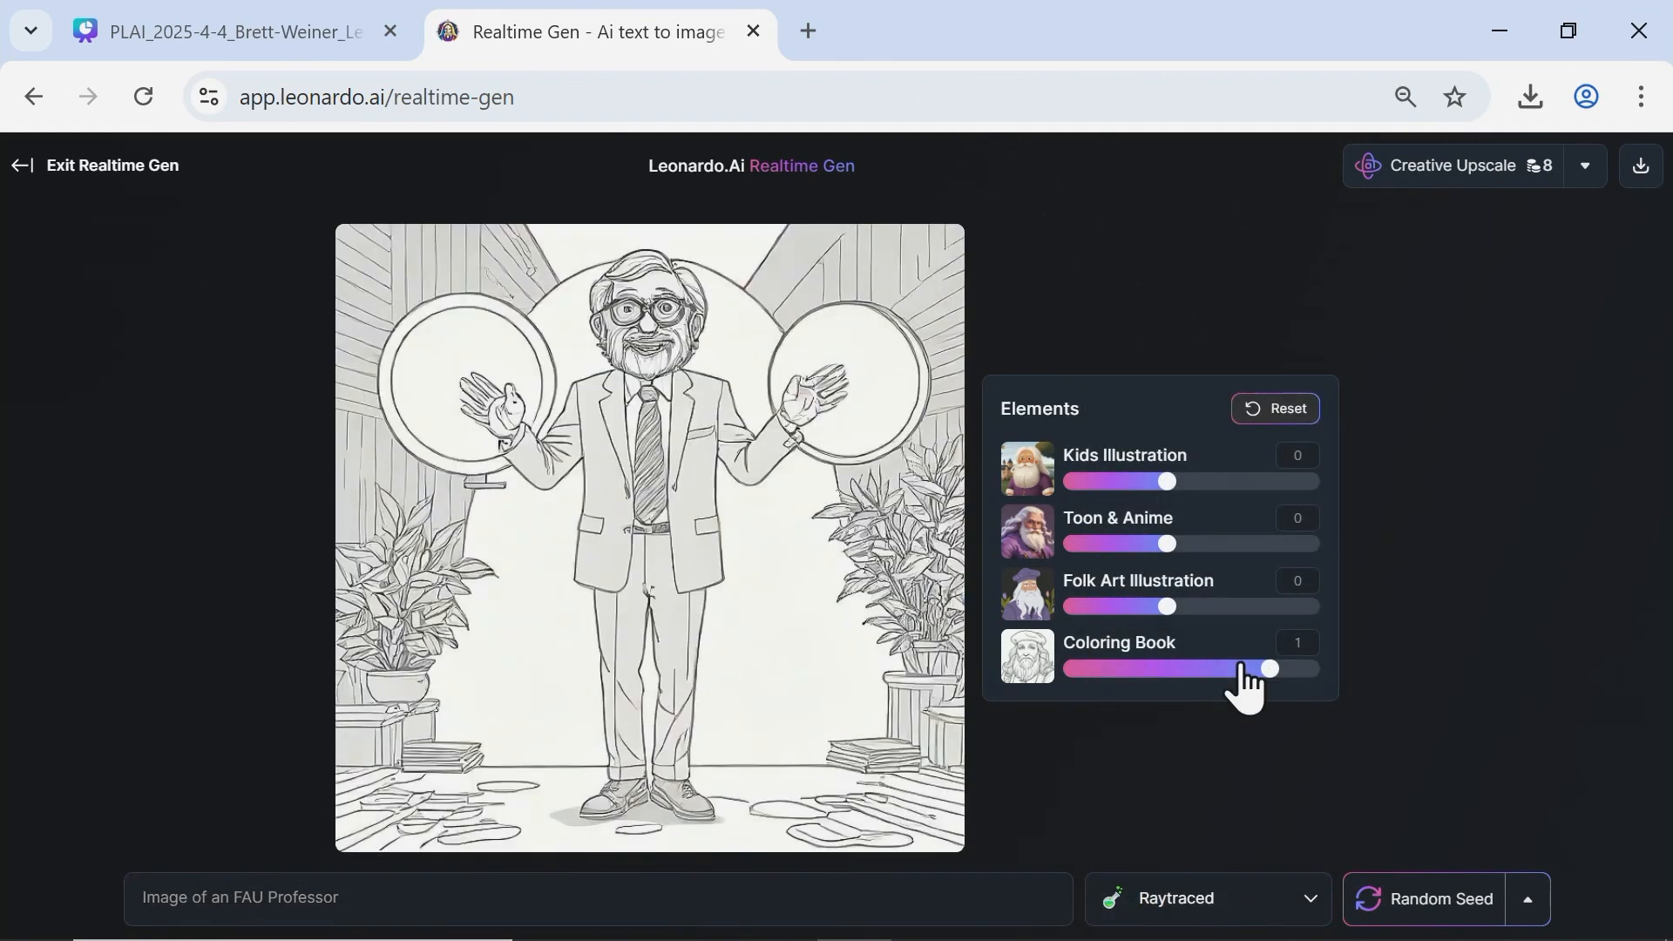
pyautogui.moveTo(1254, 669); pyautogui.dragTo(1165, 669)
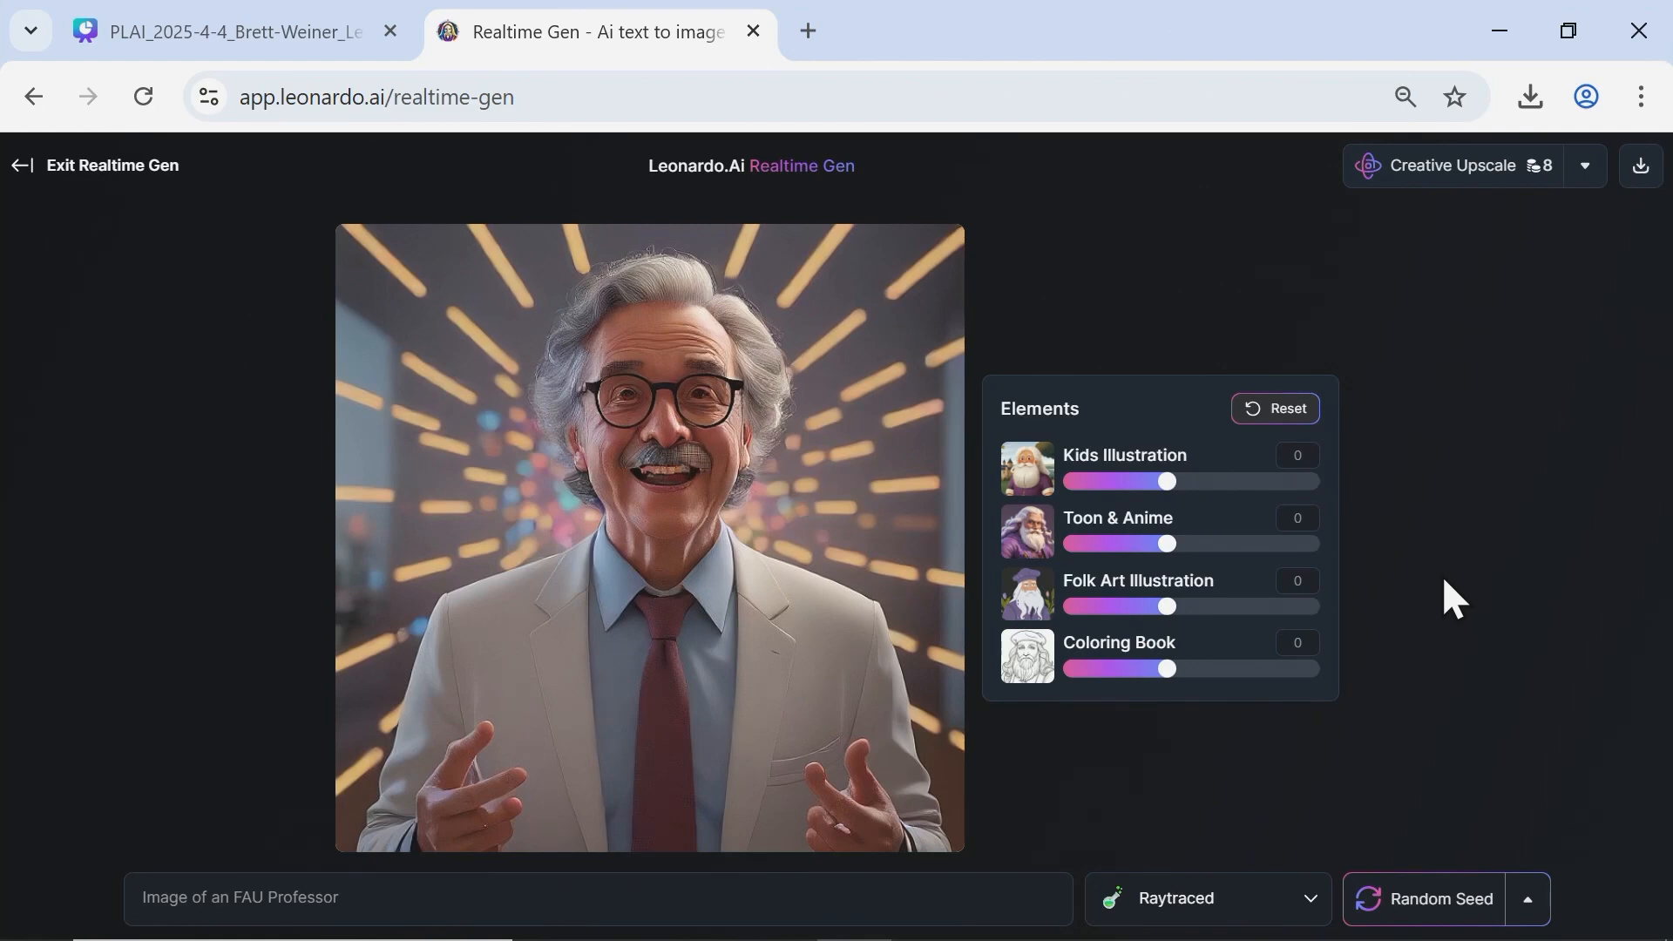
# Leave Realtime Generation, open the Canvas Editor and clear everything from its canvas.
pyautogui.click(21, 167)
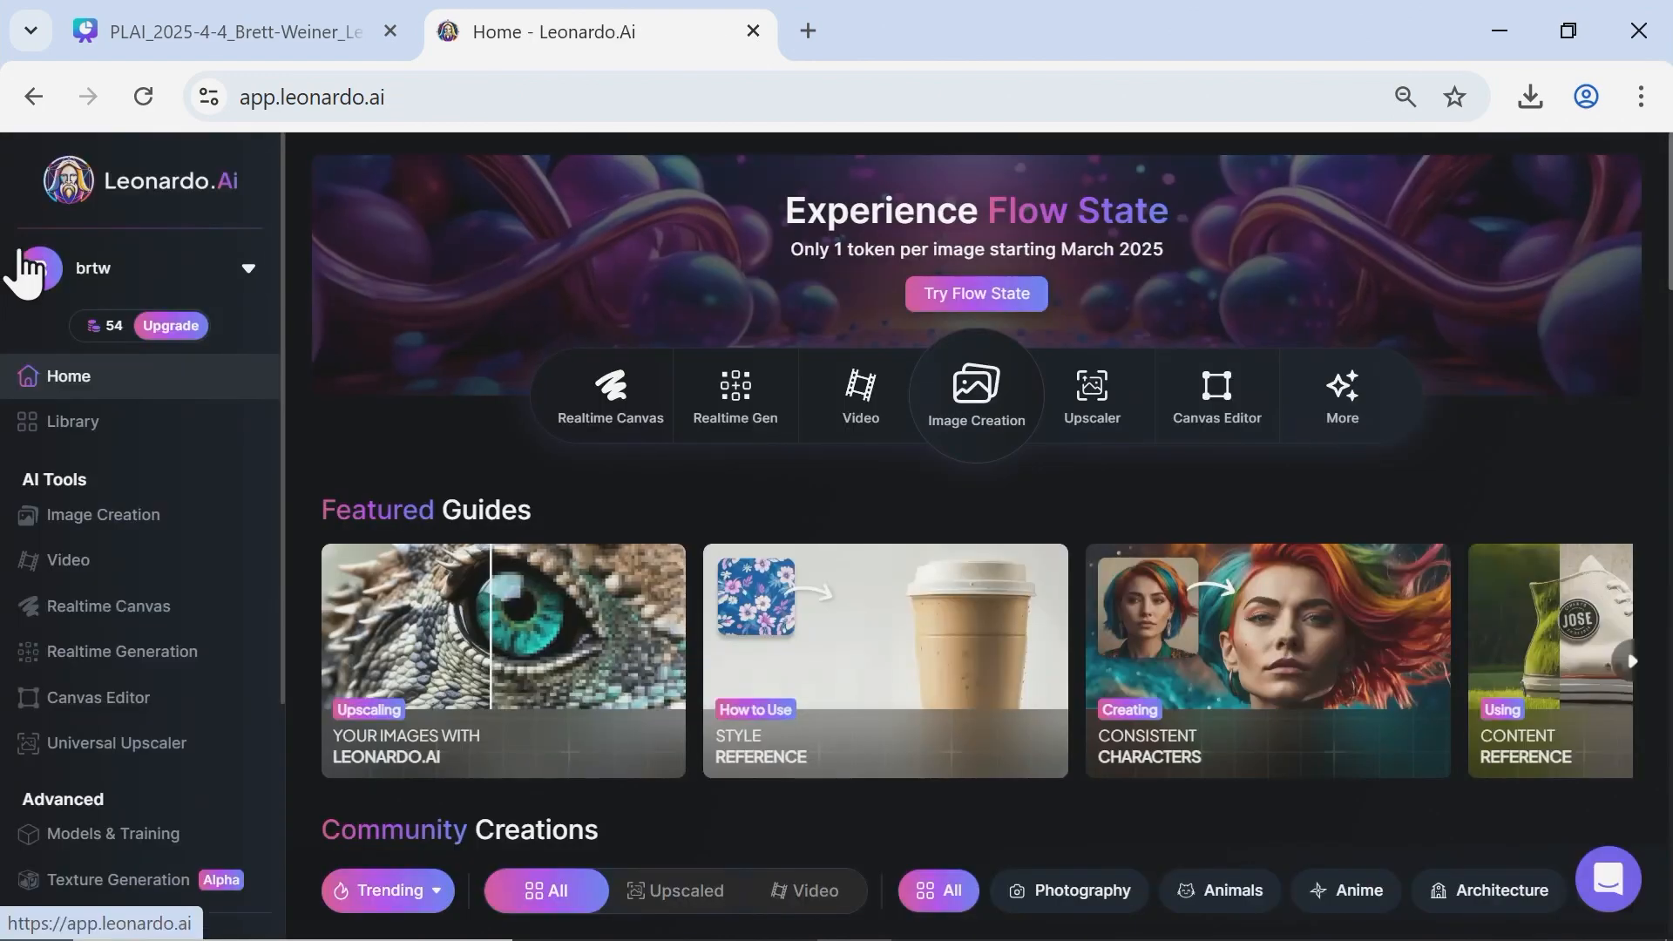
pyautogui.click(135, 701)
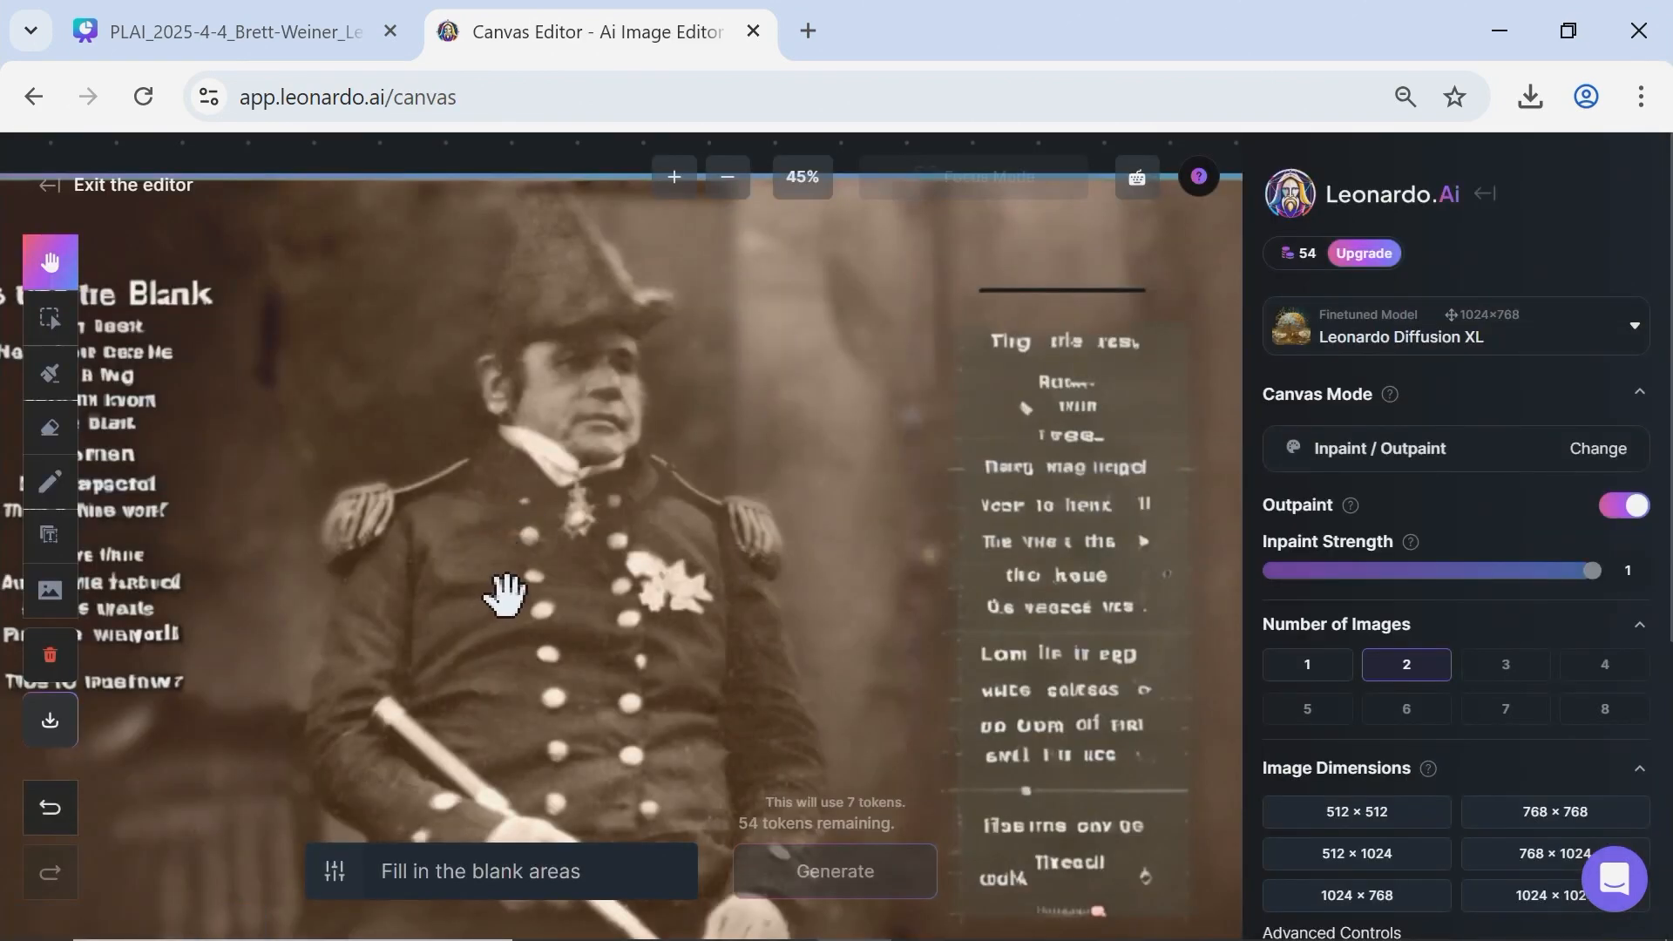
pyautogui.click(50, 655)
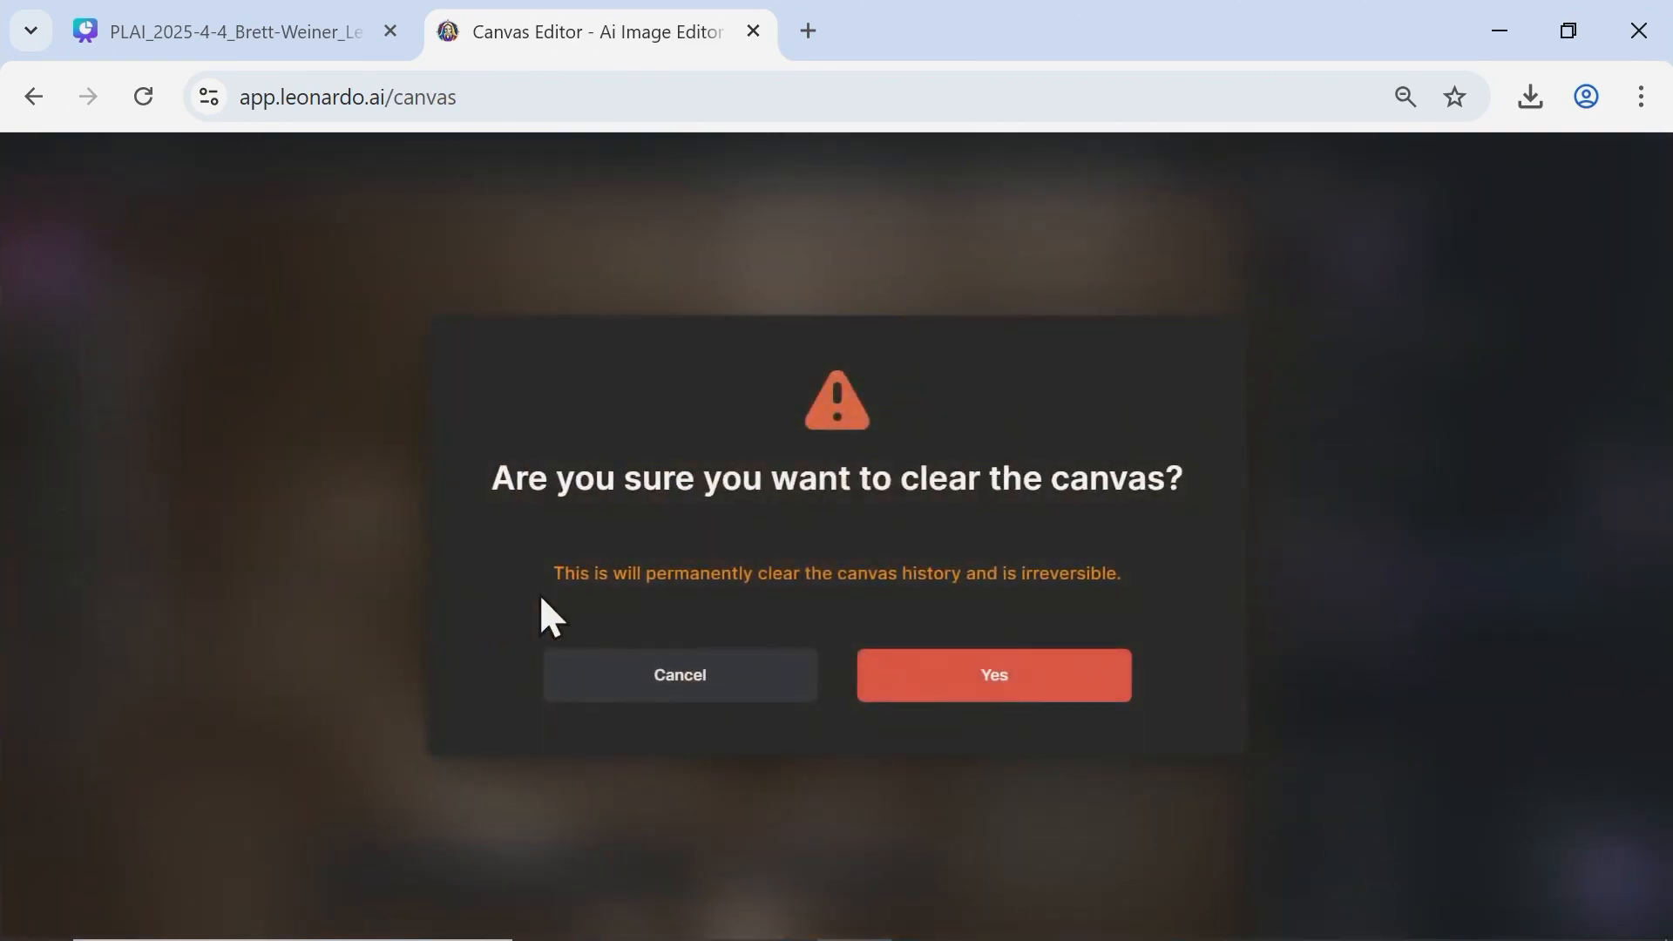
pyautogui.click(980, 697)
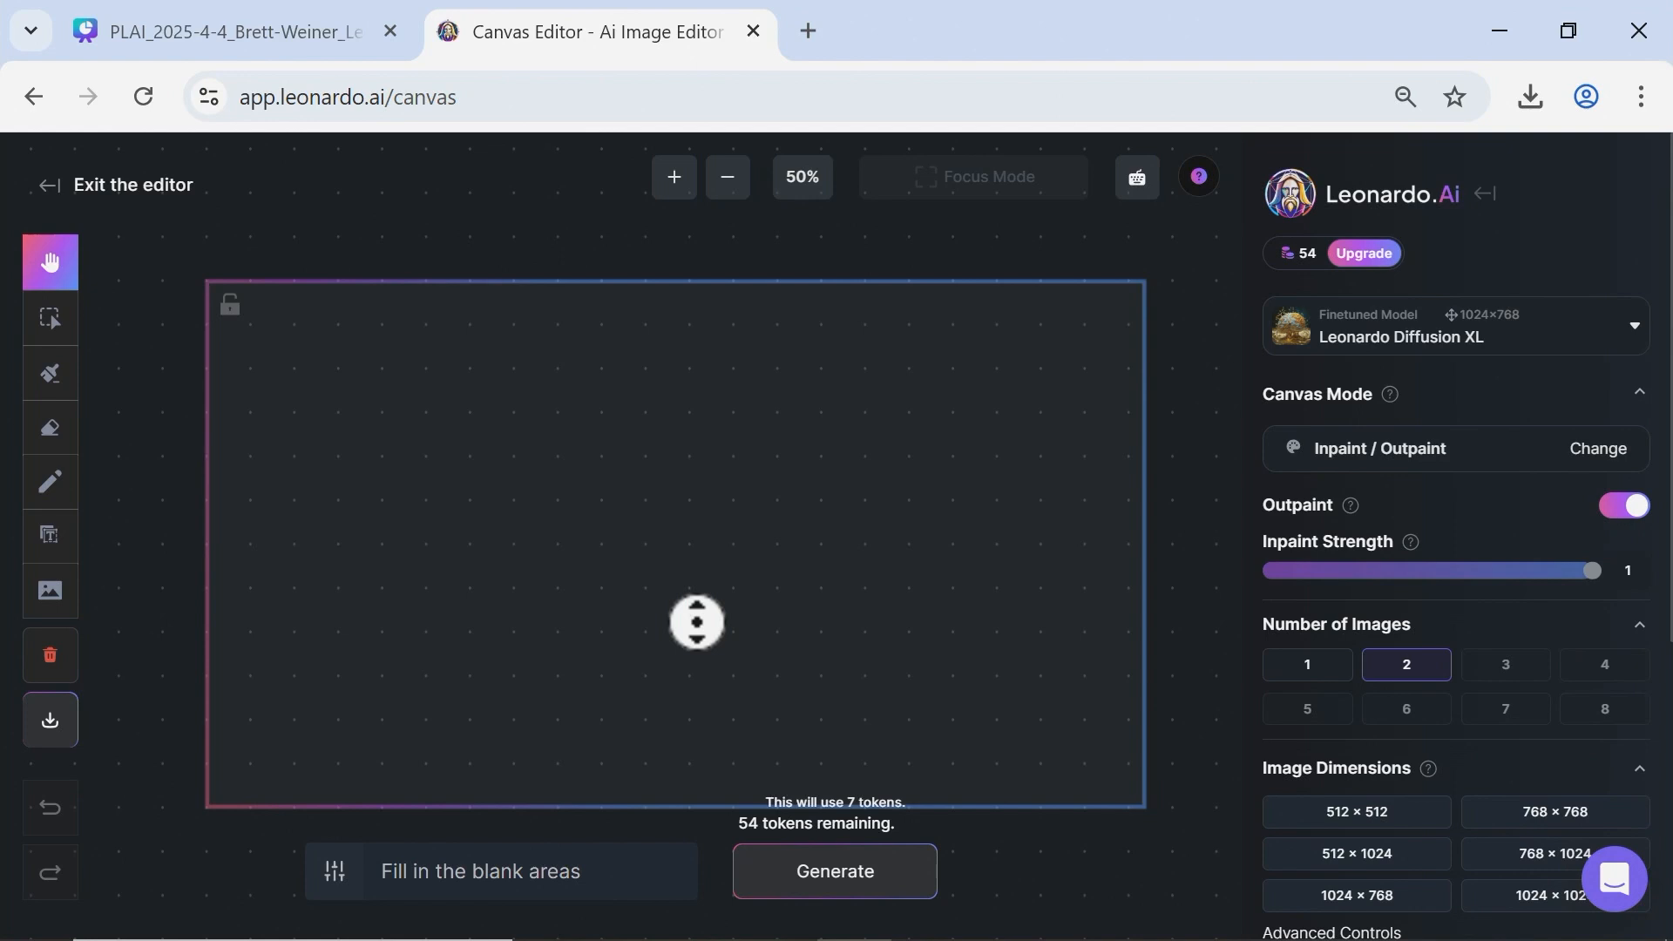
# Place the first-row uploaded sepia photo of the uniformed officer on the canvas and enlarge it to the frame's full height.
pyautogui.middleClick(657, 589)
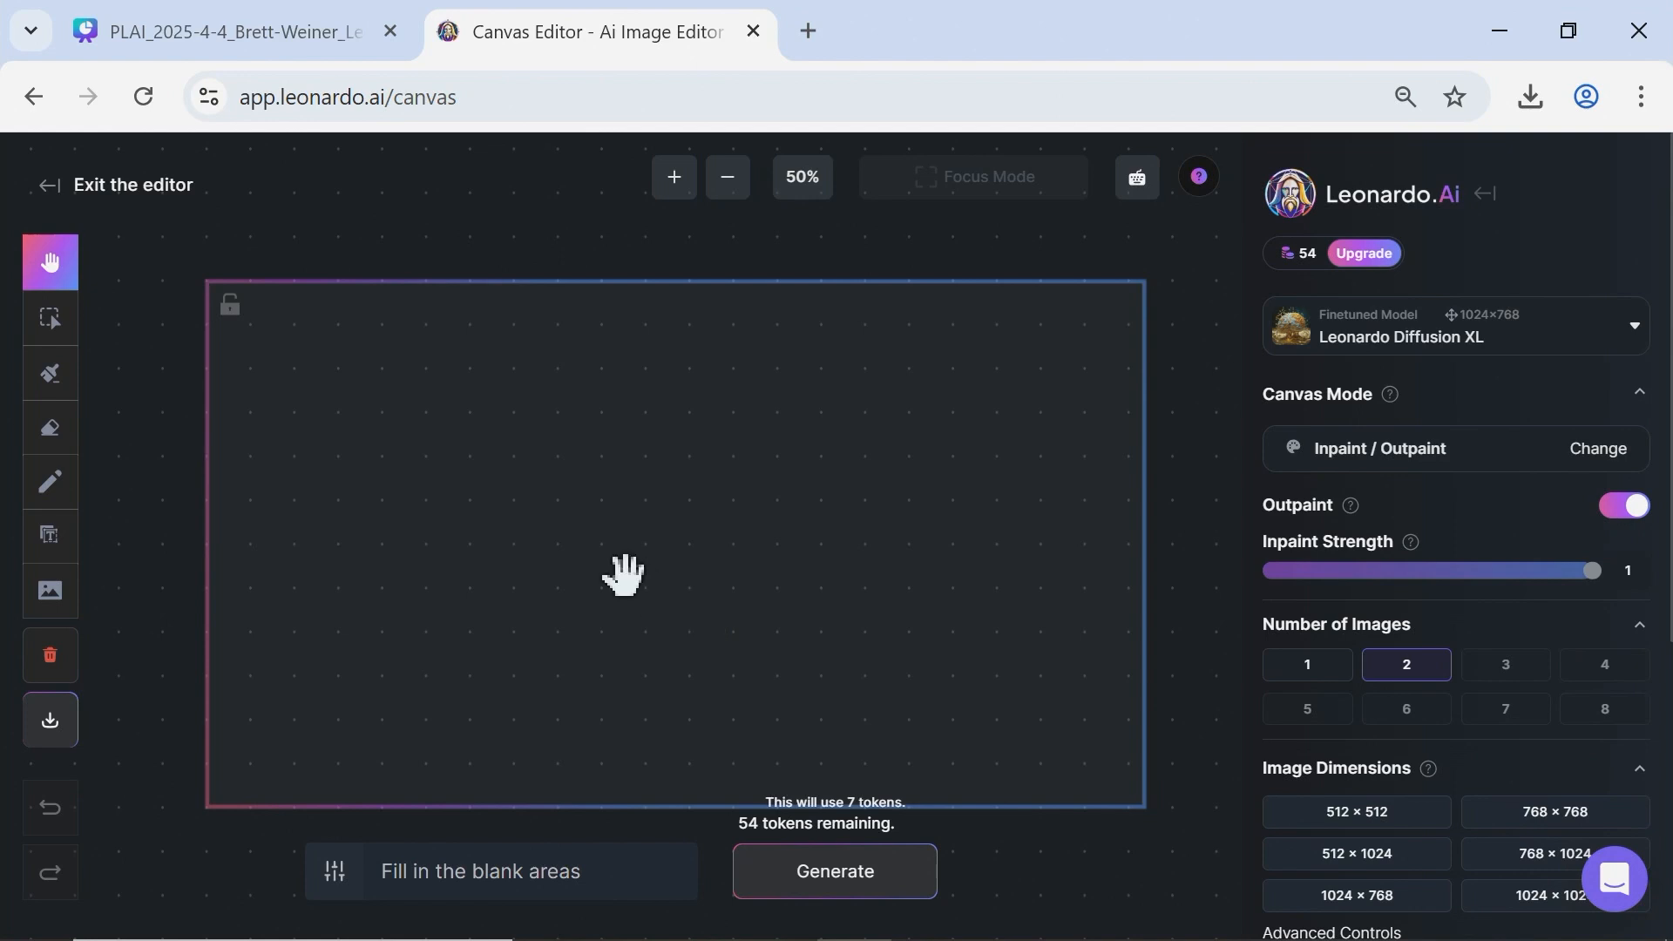
pyautogui.moveTo(102, 512); pyautogui.dragTo(142, 446)
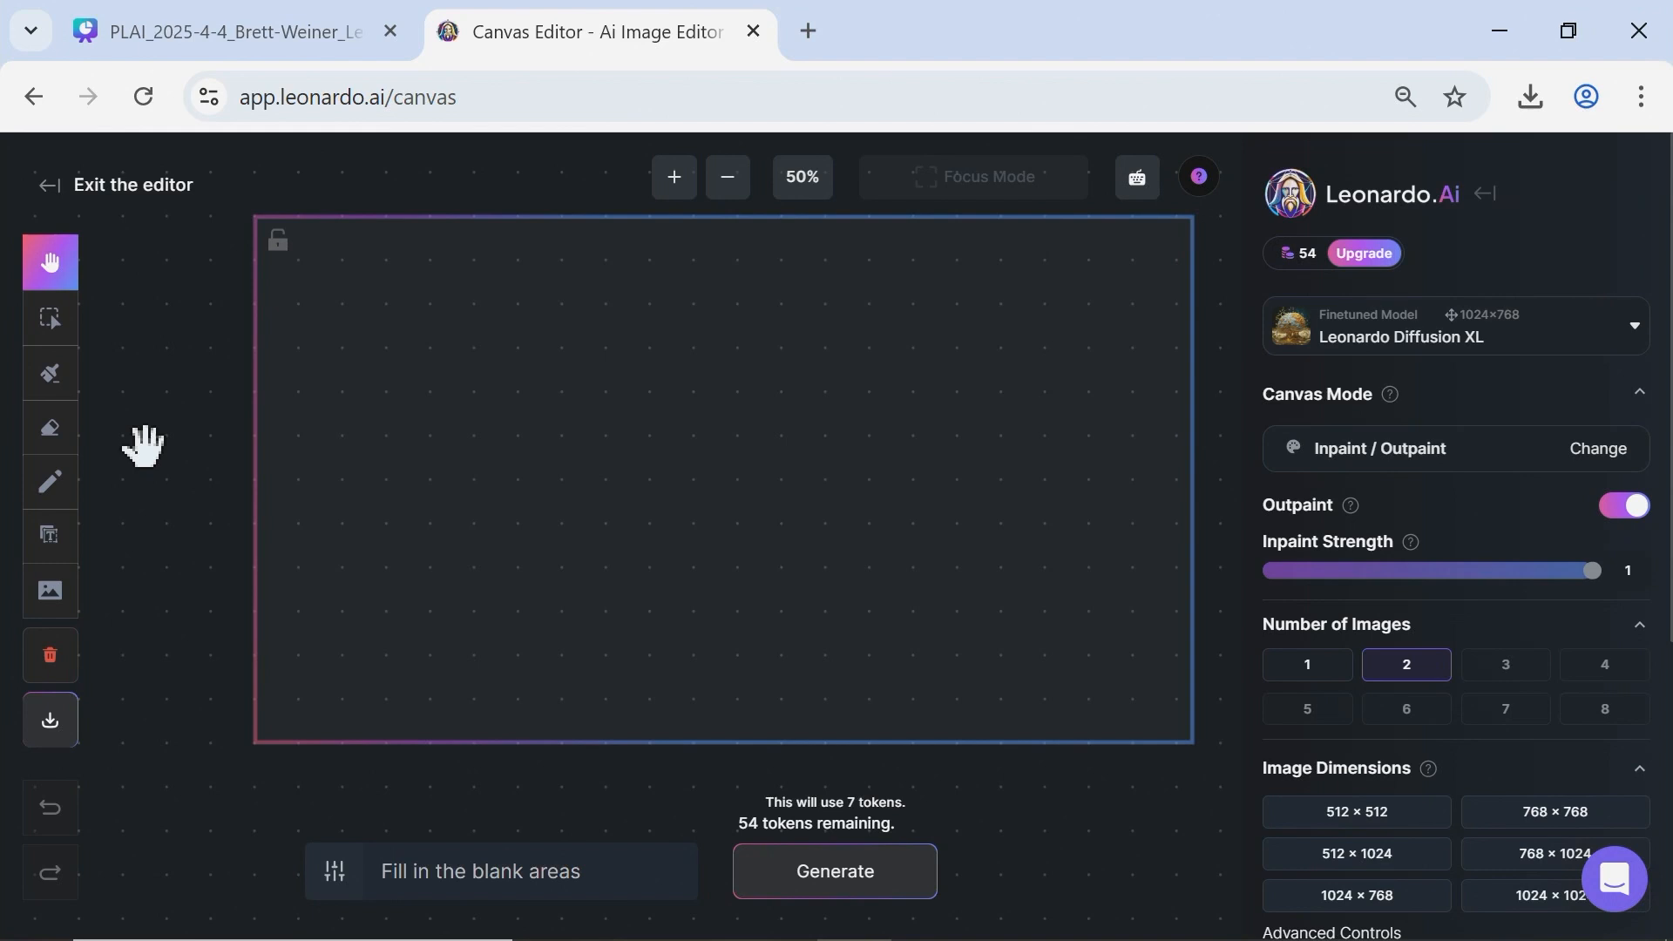
pyautogui.click(33, 608)
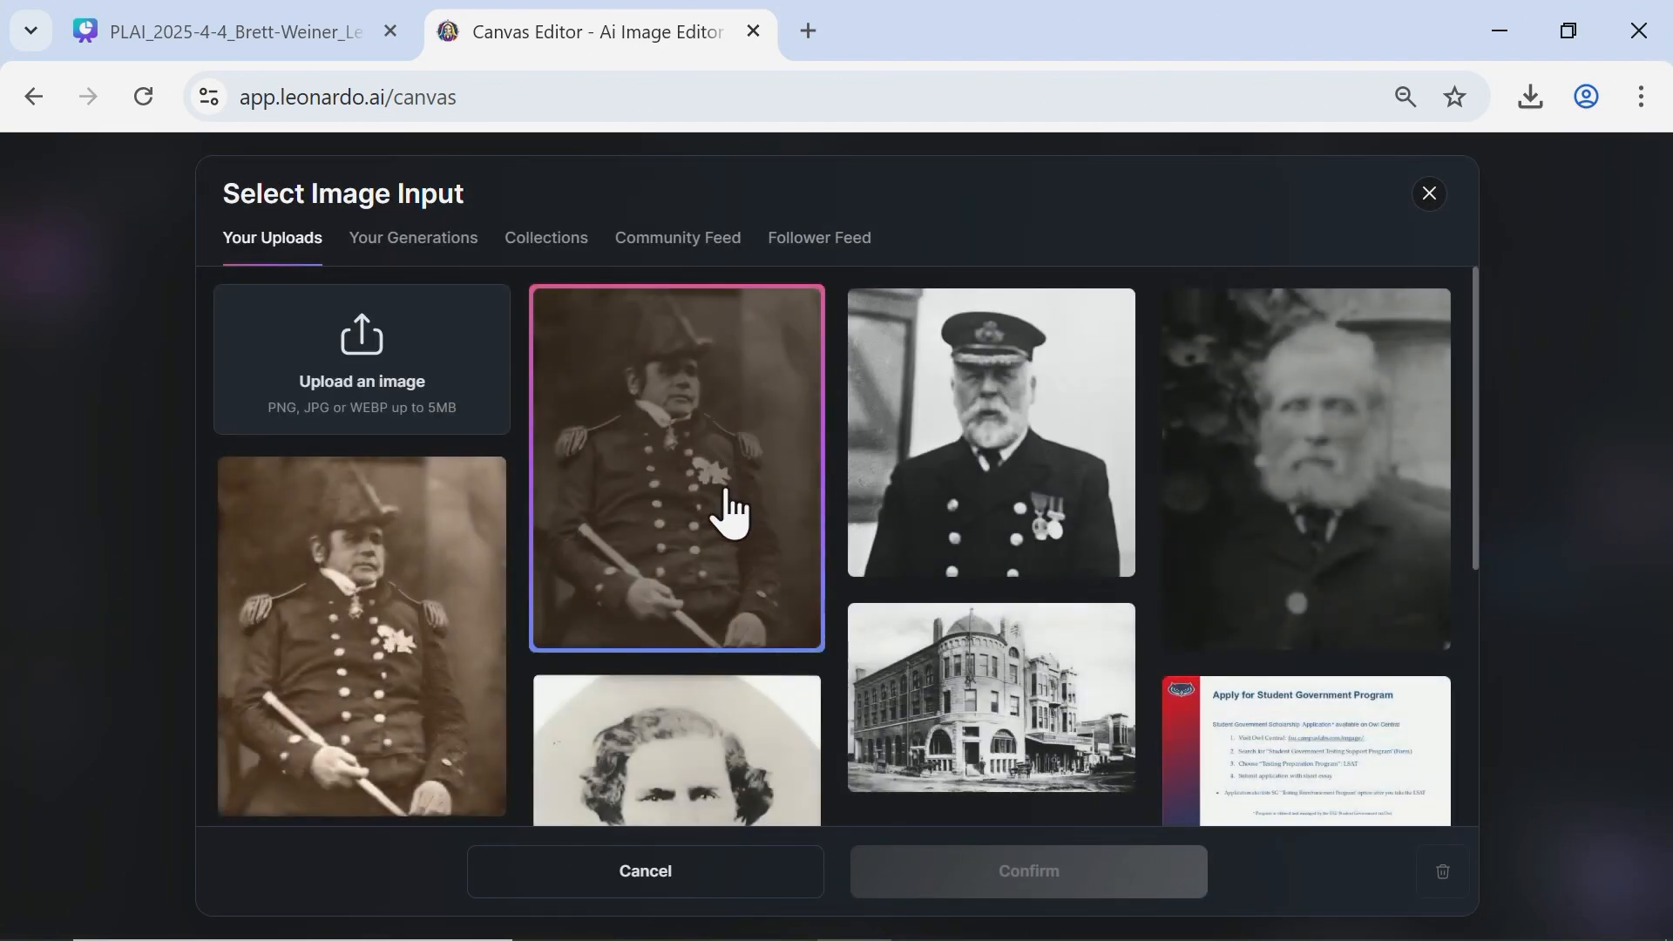
pyautogui.click(698, 485)
pyautogui.click(915, 867)
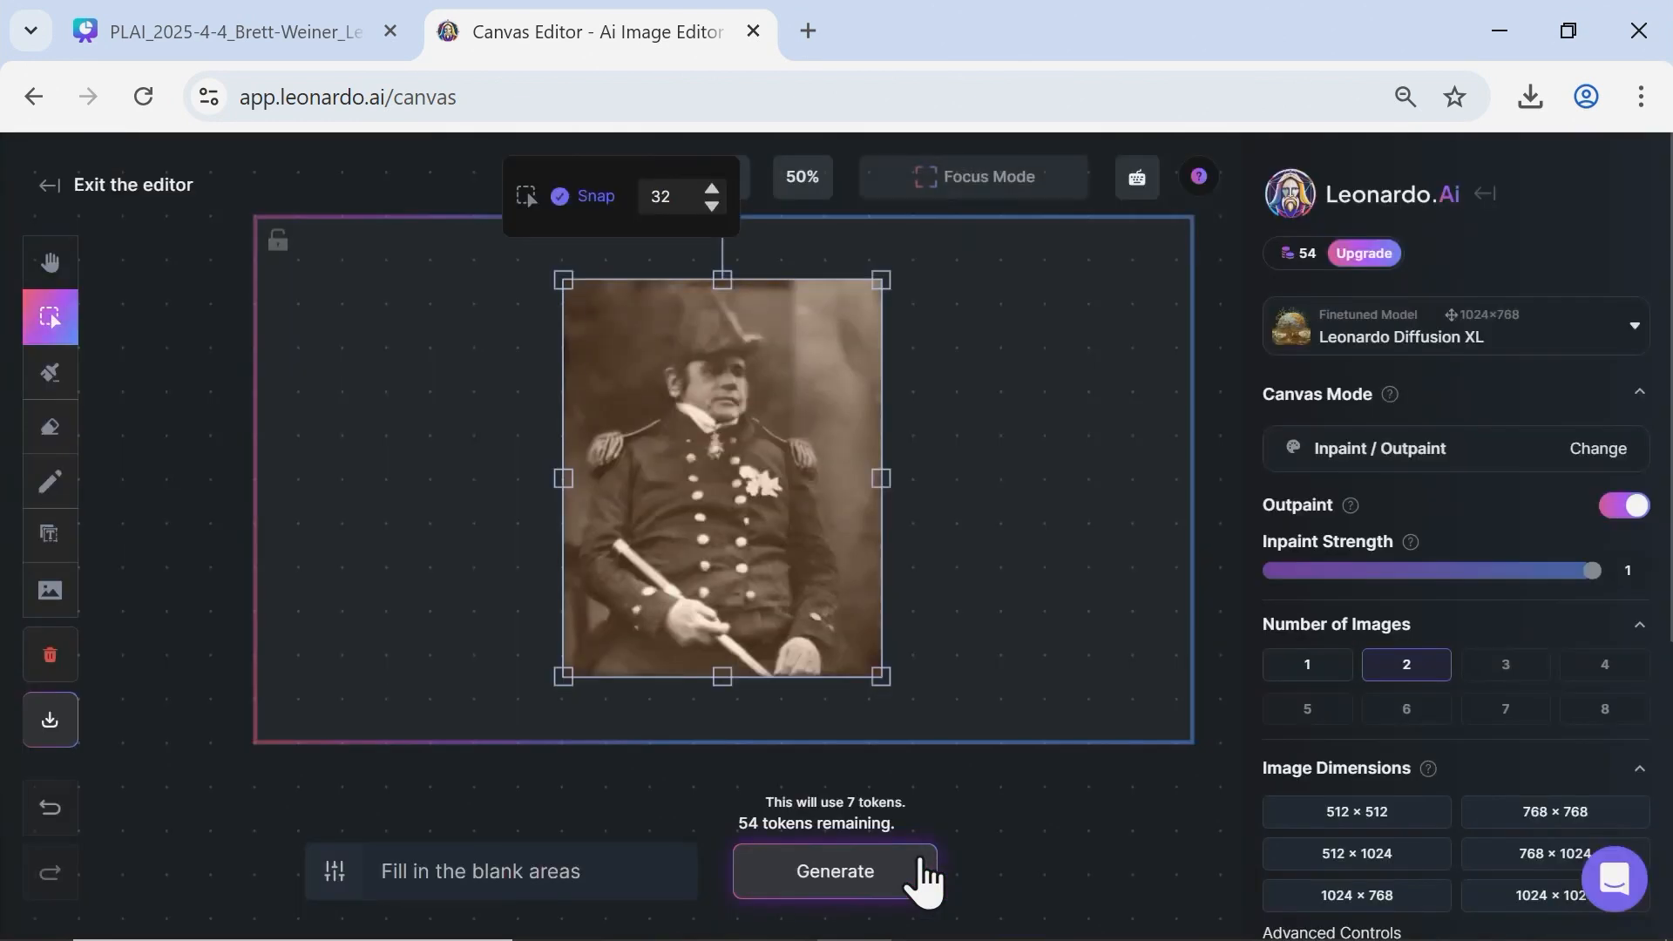
pyautogui.moveTo(672, 474); pyautogui.dragTo(598, 441)
pyautogui.moveTo(803, 611); pyautogui.dragTo(907, 742)
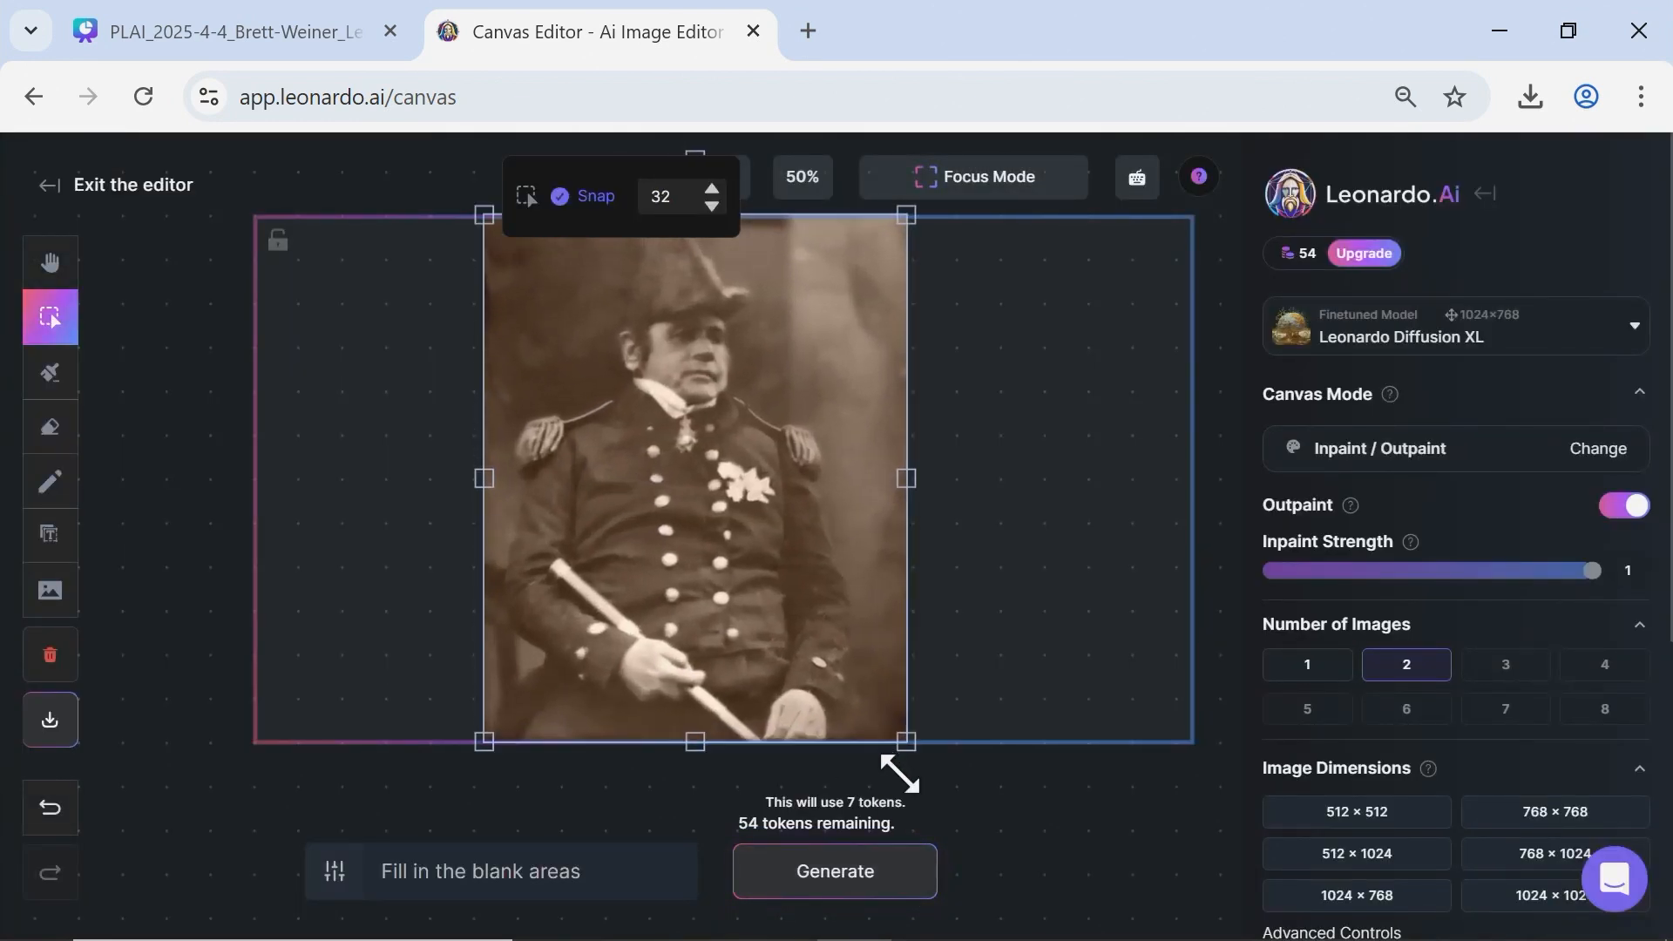
# Clear the existing outpainting prompt and review the image dimension settings.
pyautogui.doubleClick(618, 862)
pyautogui.hotkey('ctrl', 'a')
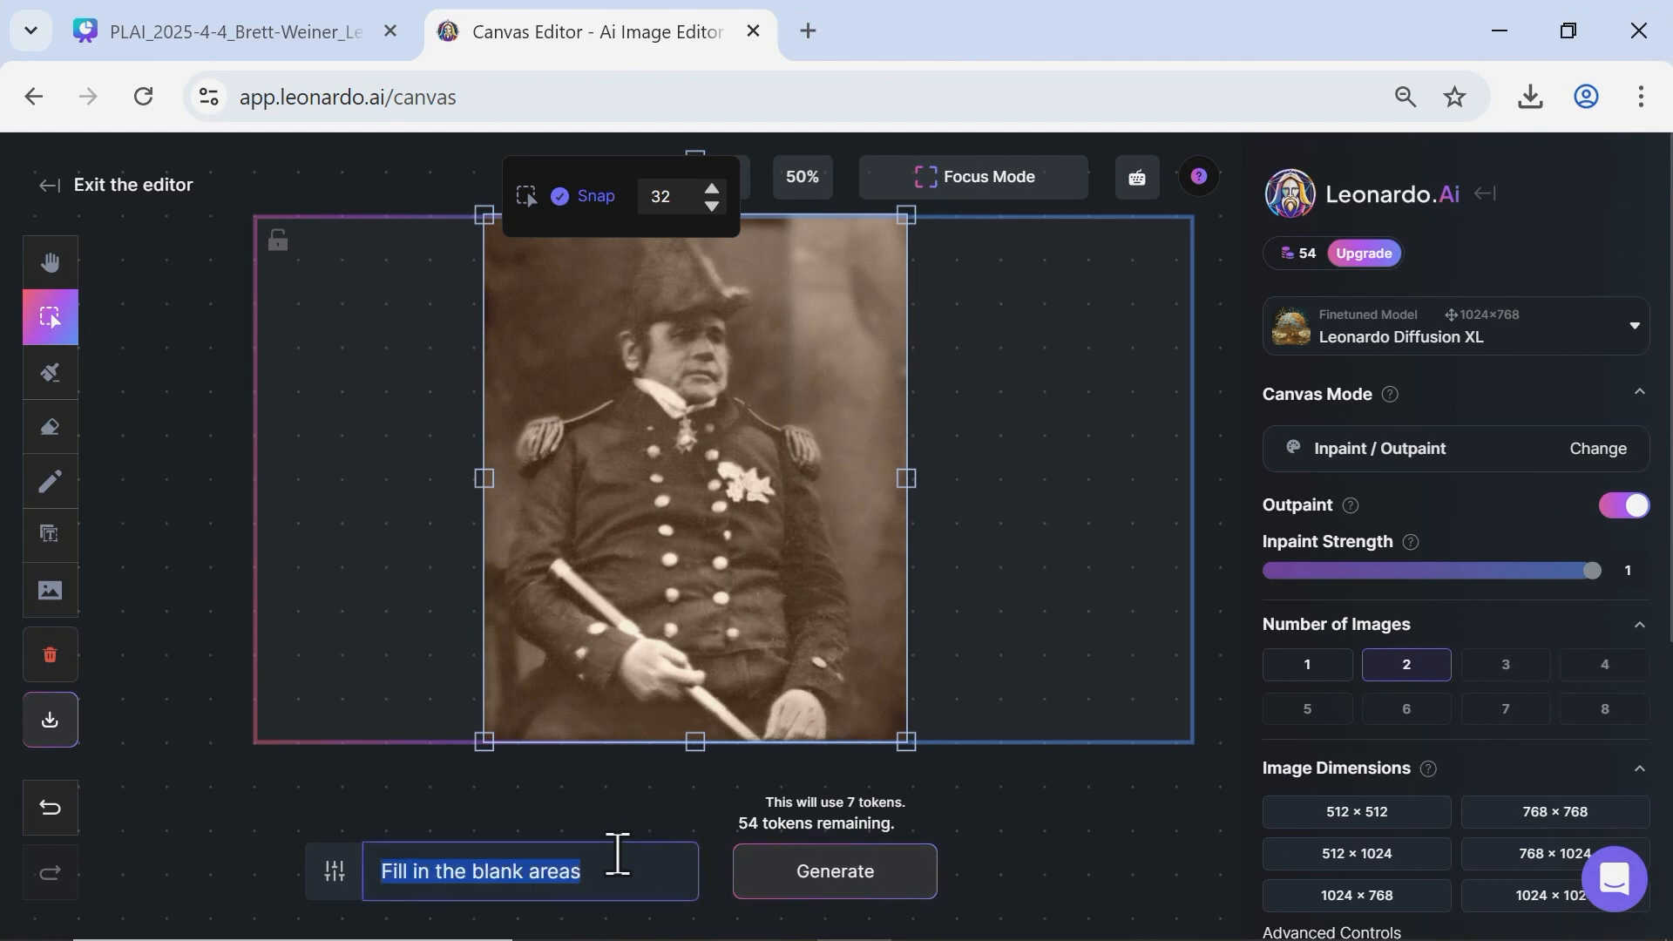
pyautogui.press('BackSpace')
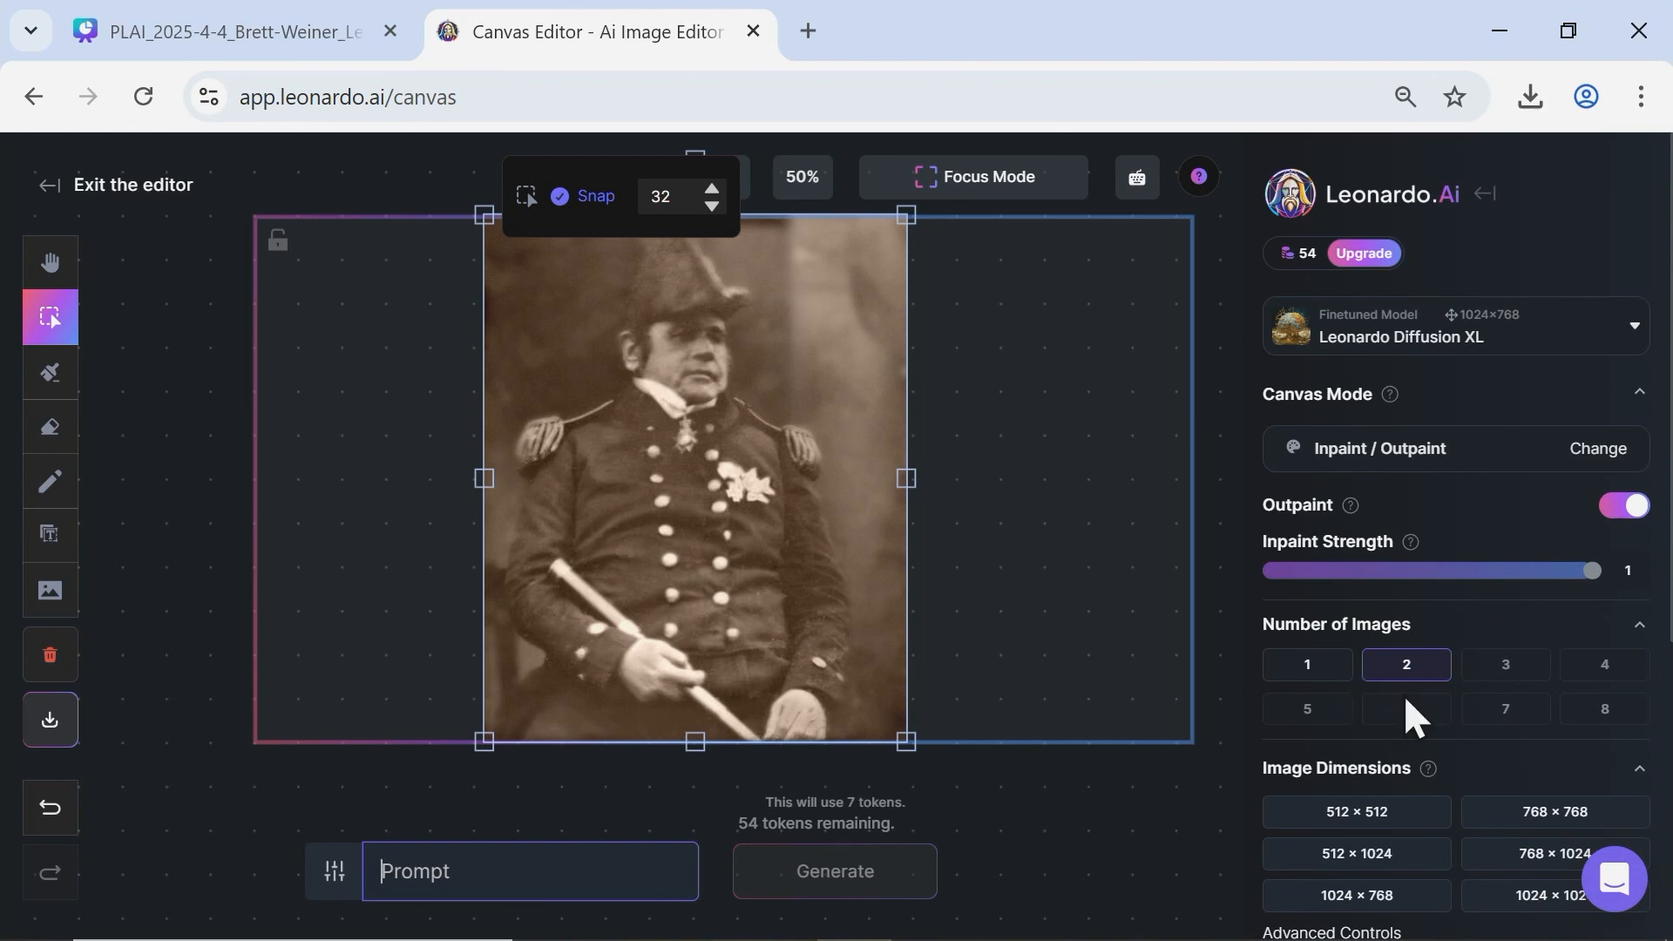
pyautogui.scroll(-2, 1408, 740)
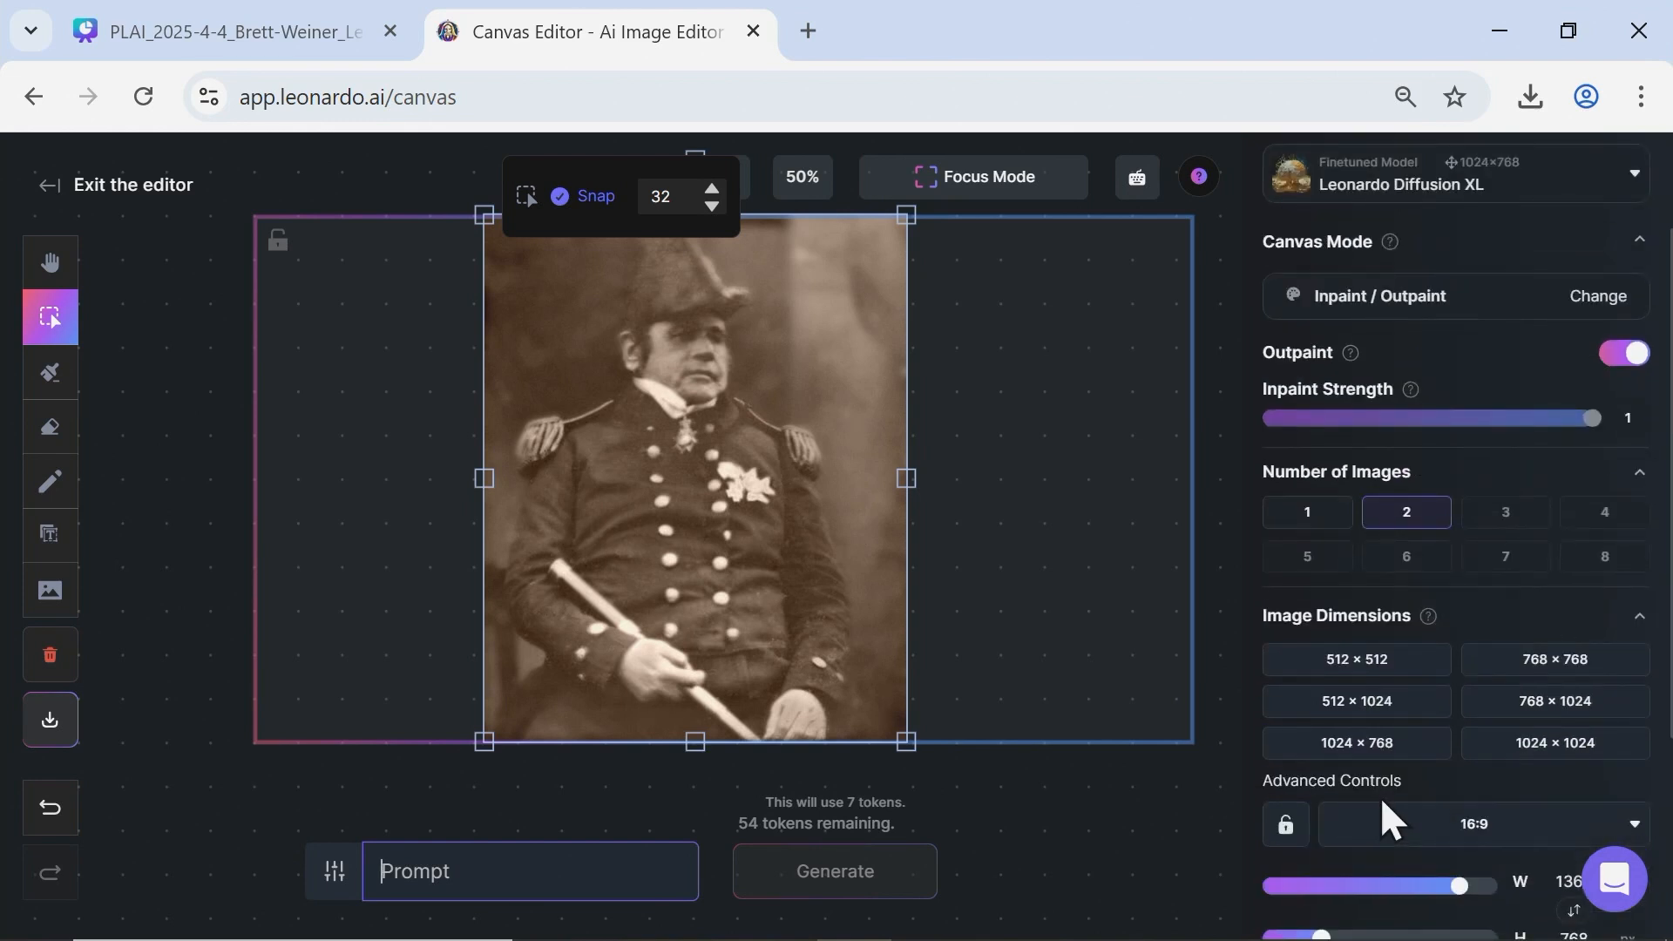
pyautogui.scroll(-2, 1377, 789)
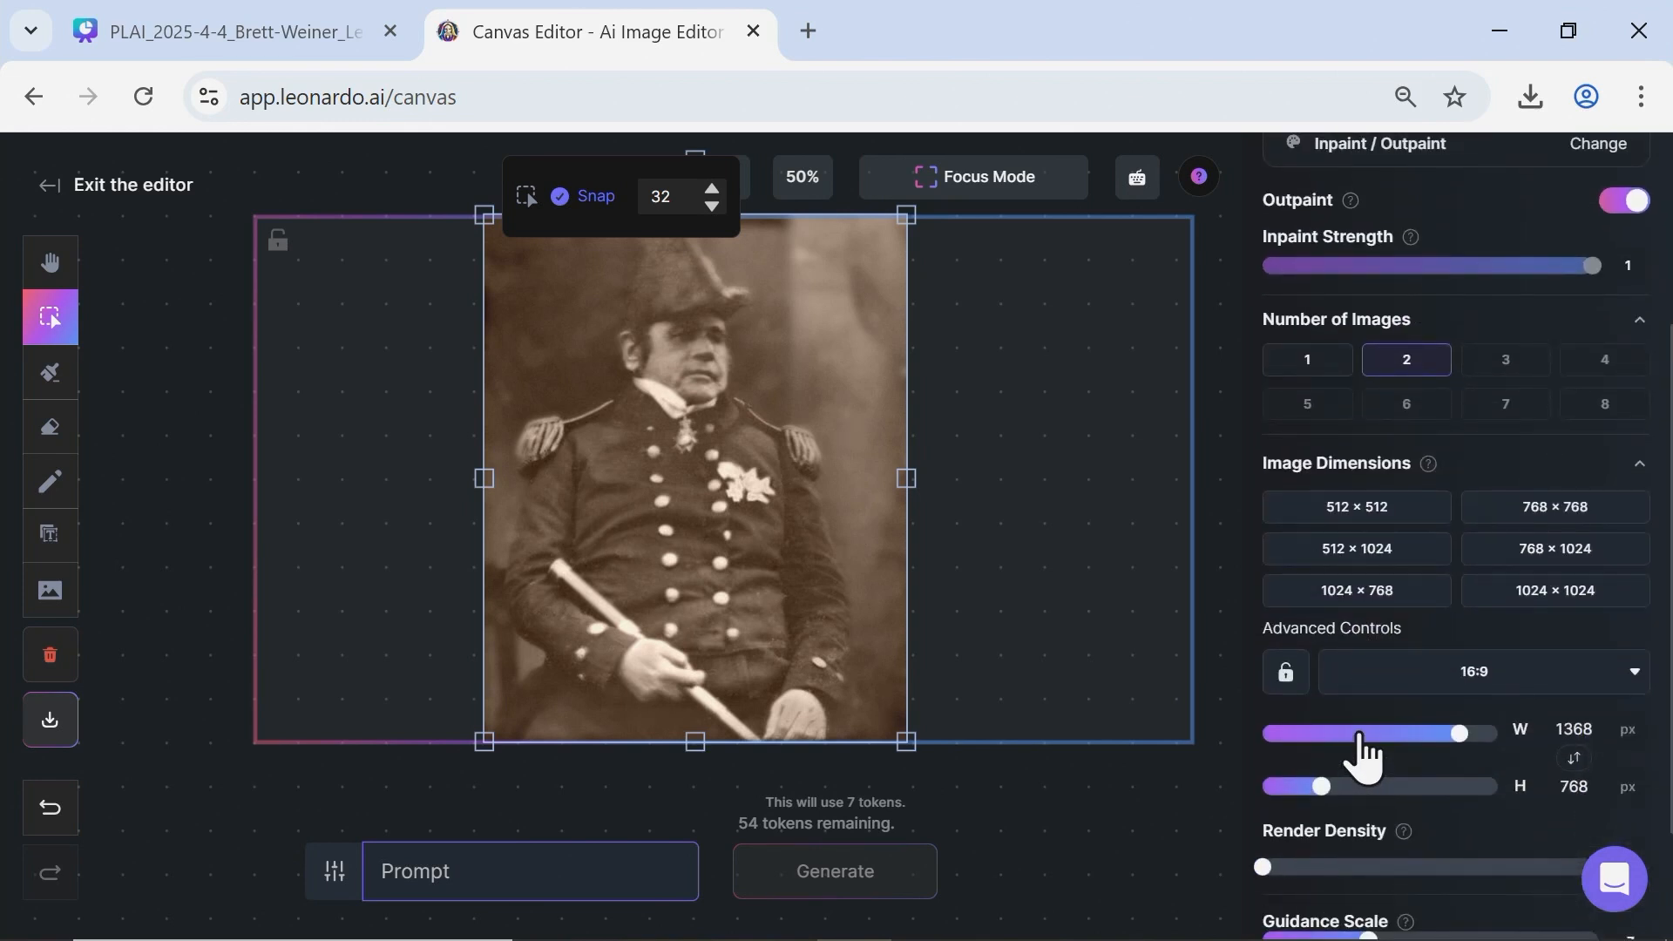
# Shift the outpainting frame so the officer's photo sits about centred between equal blank areas on both sides.
pyautogui.scroll(-2, 1370, 721)
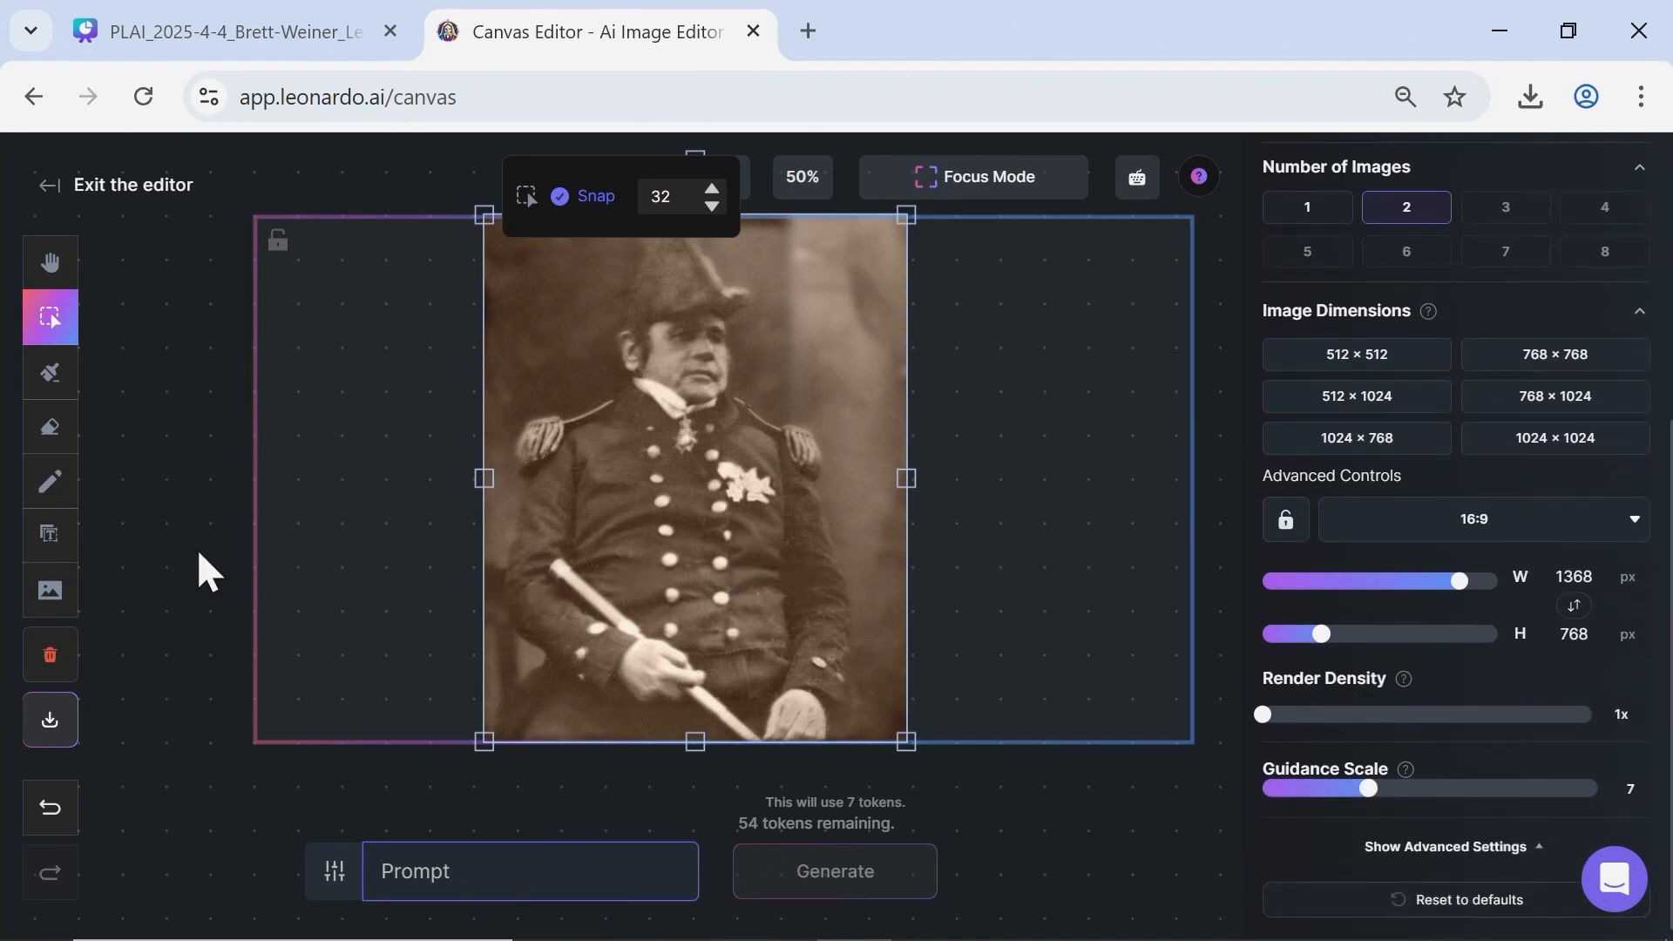
pyautogui.middleClick(219, 574)
pyautogui.moveTo(220, 574); pyautogui.dragTo(176, 593)
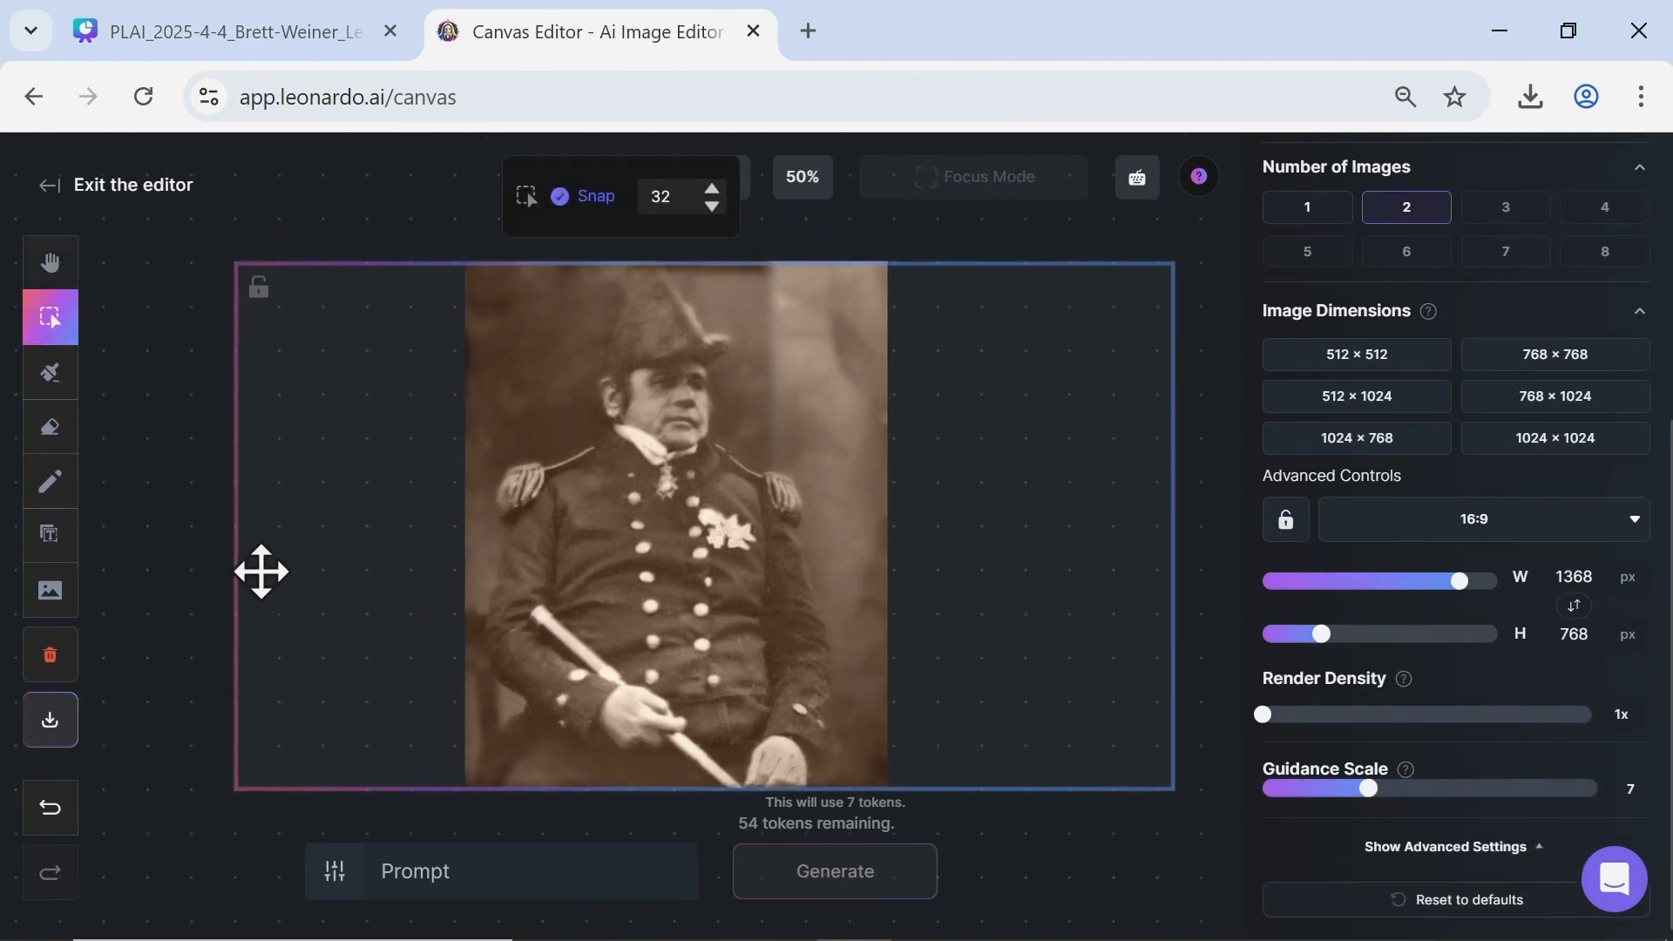
pyautogui.moveTo(329, 616); pyautogui.dragTo(313, 609)
# Outpaint the photo with the prompt "Fill in the blank areas" and accept the second generated version.
pyautogui.click(616, 866)
pyautogui.write('Fil')
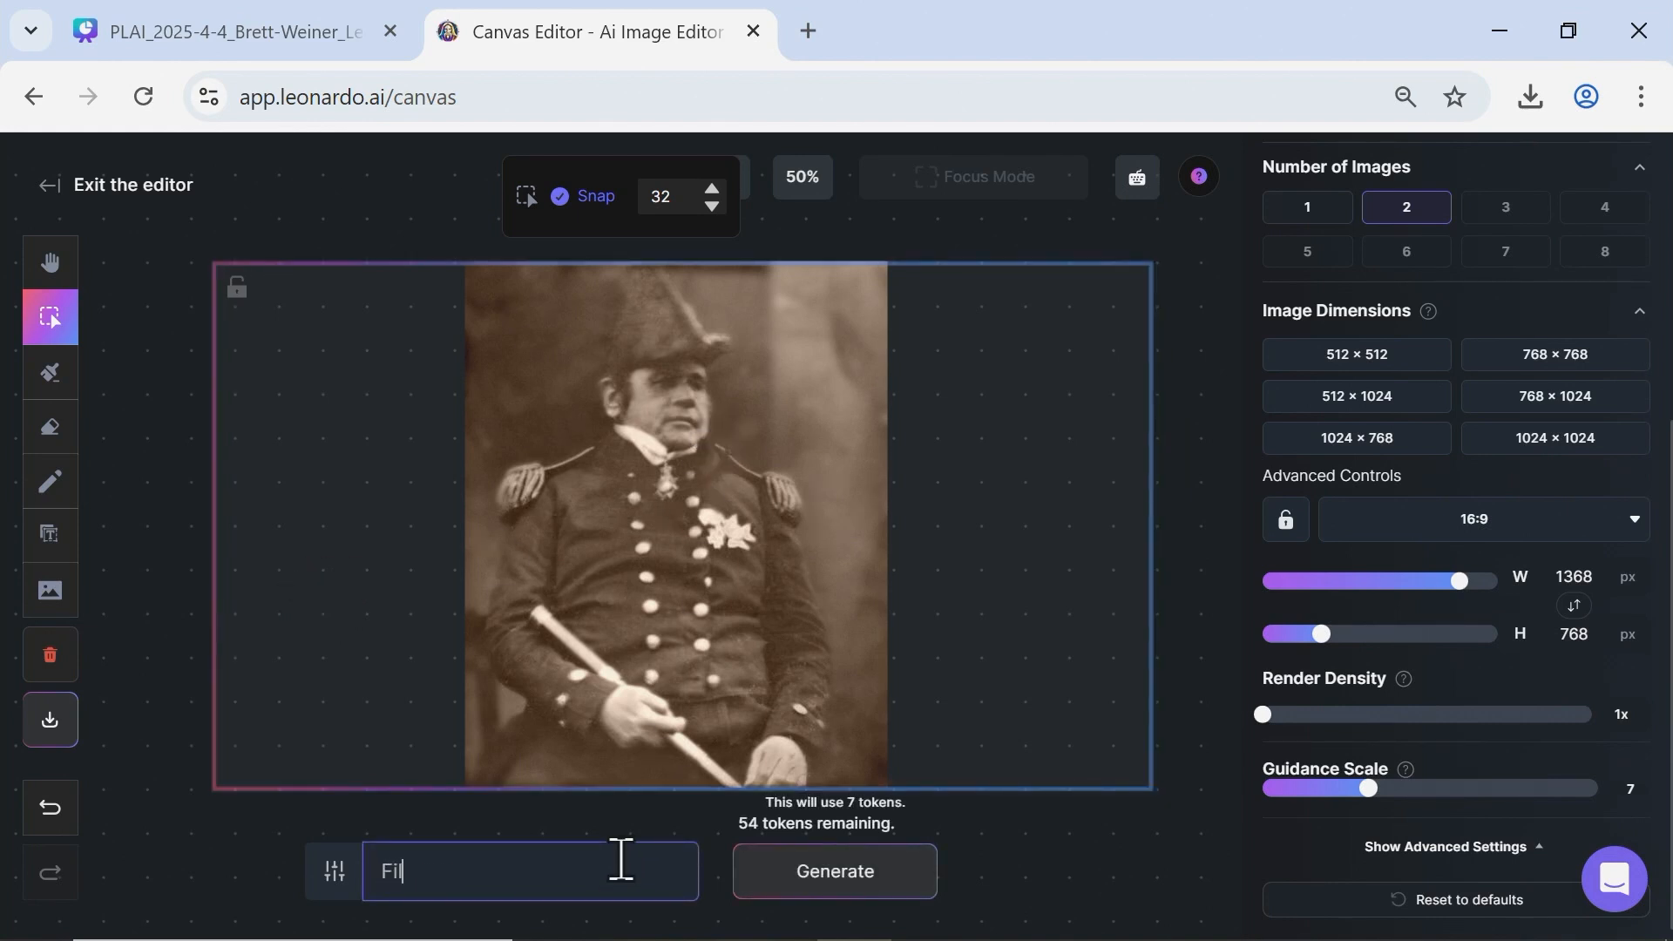
pyautogui.write('l in the blank areas')
pyautogui.click(754, 875)
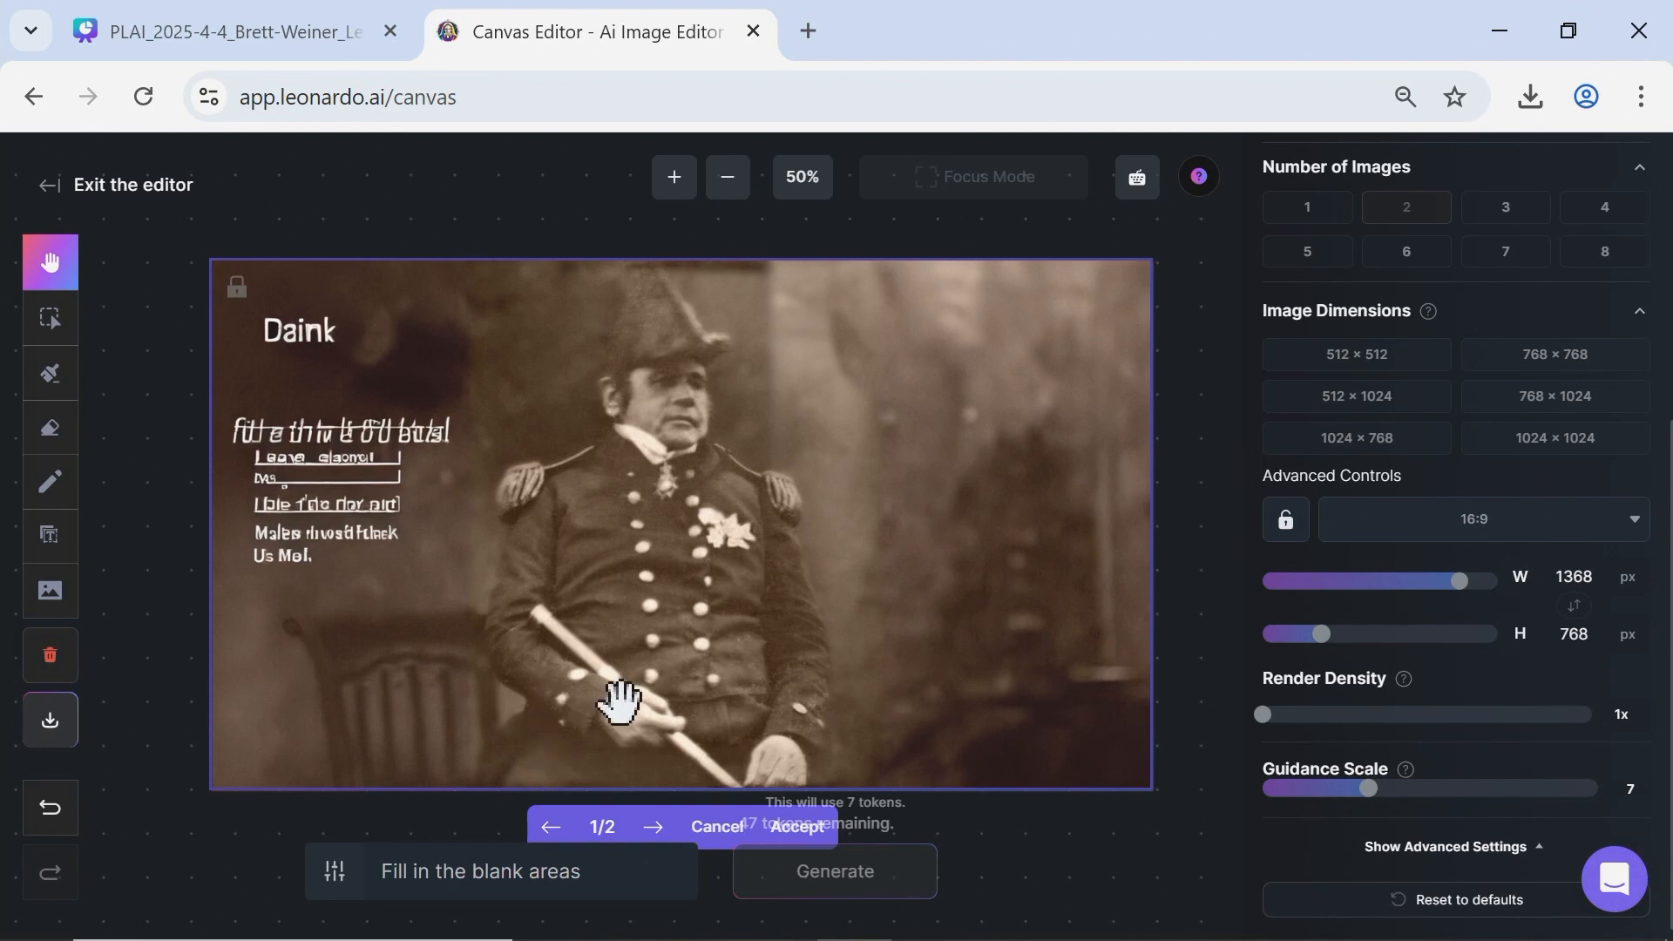
pyautogui.click(654, 828)
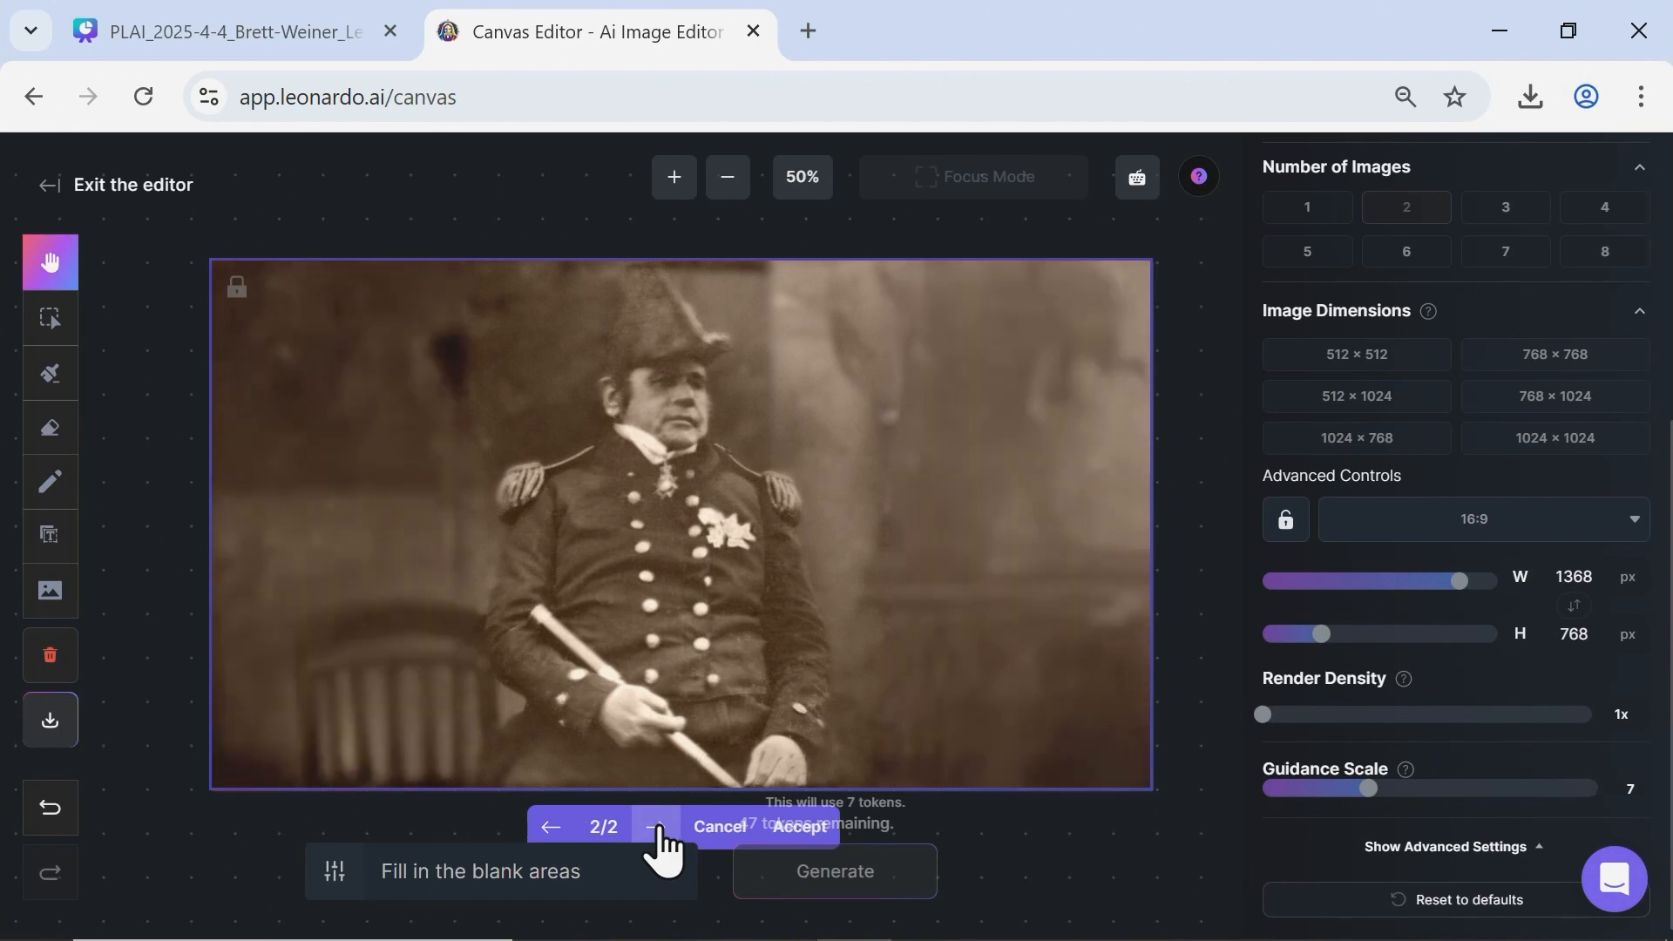
pyautogui.click(797, 827)
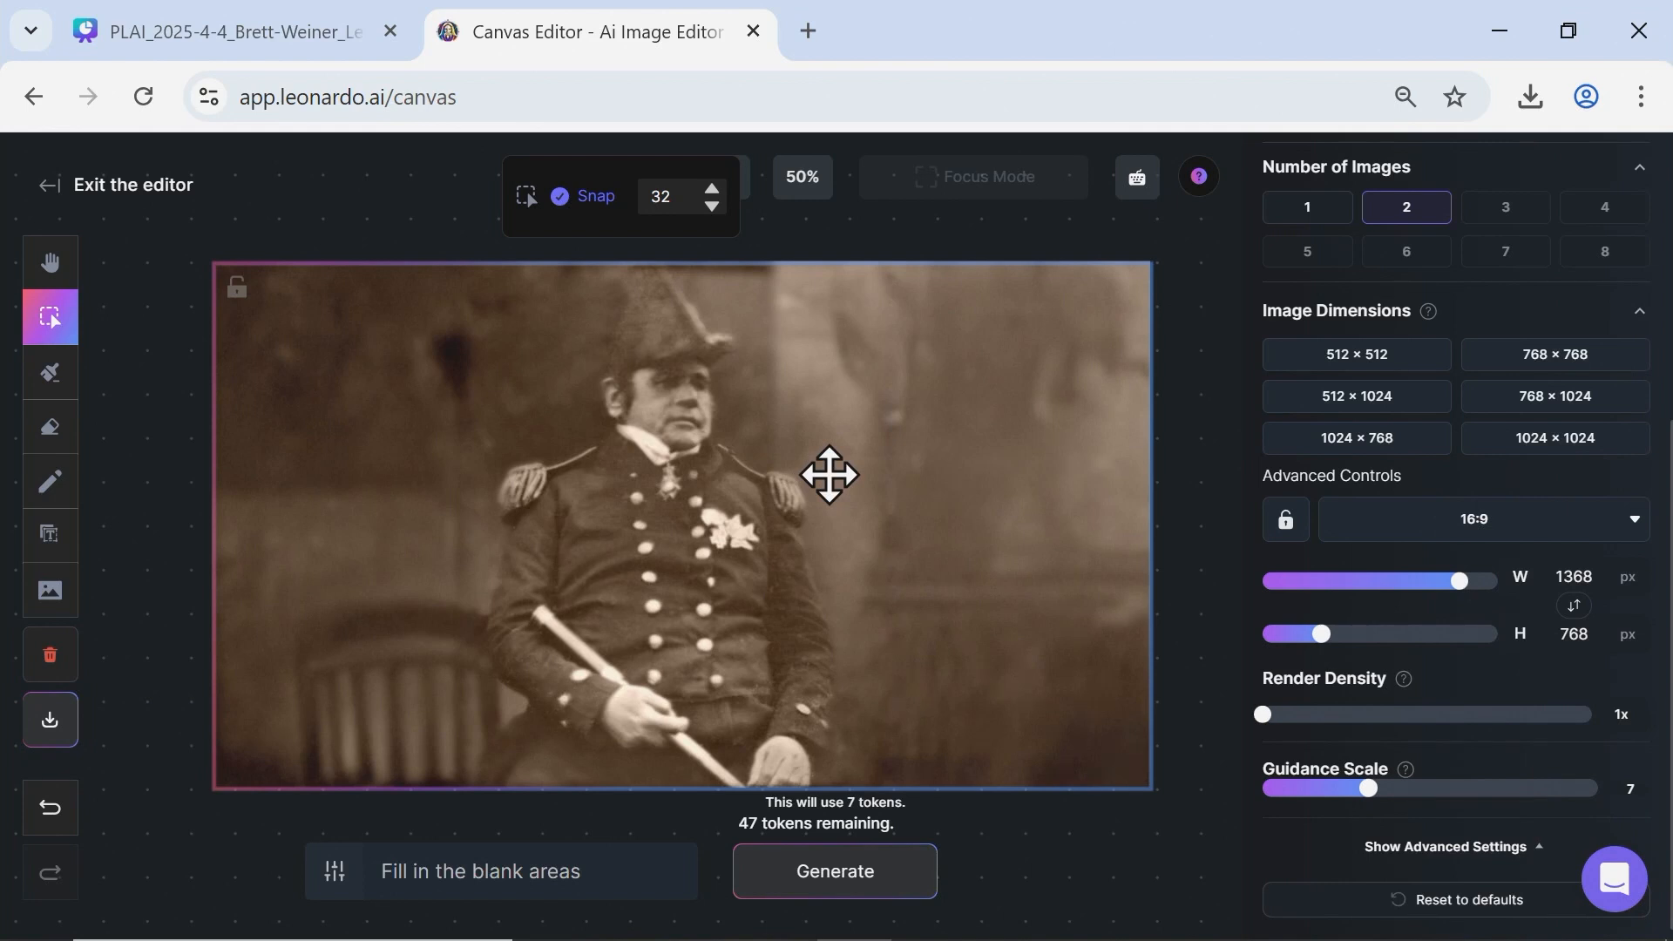
# Exit the editor, open the Universal Upscaler, and replace its source image with the uploaded black-and-white photo of the bearded naval officer.
pyautogui.click(52, 185)
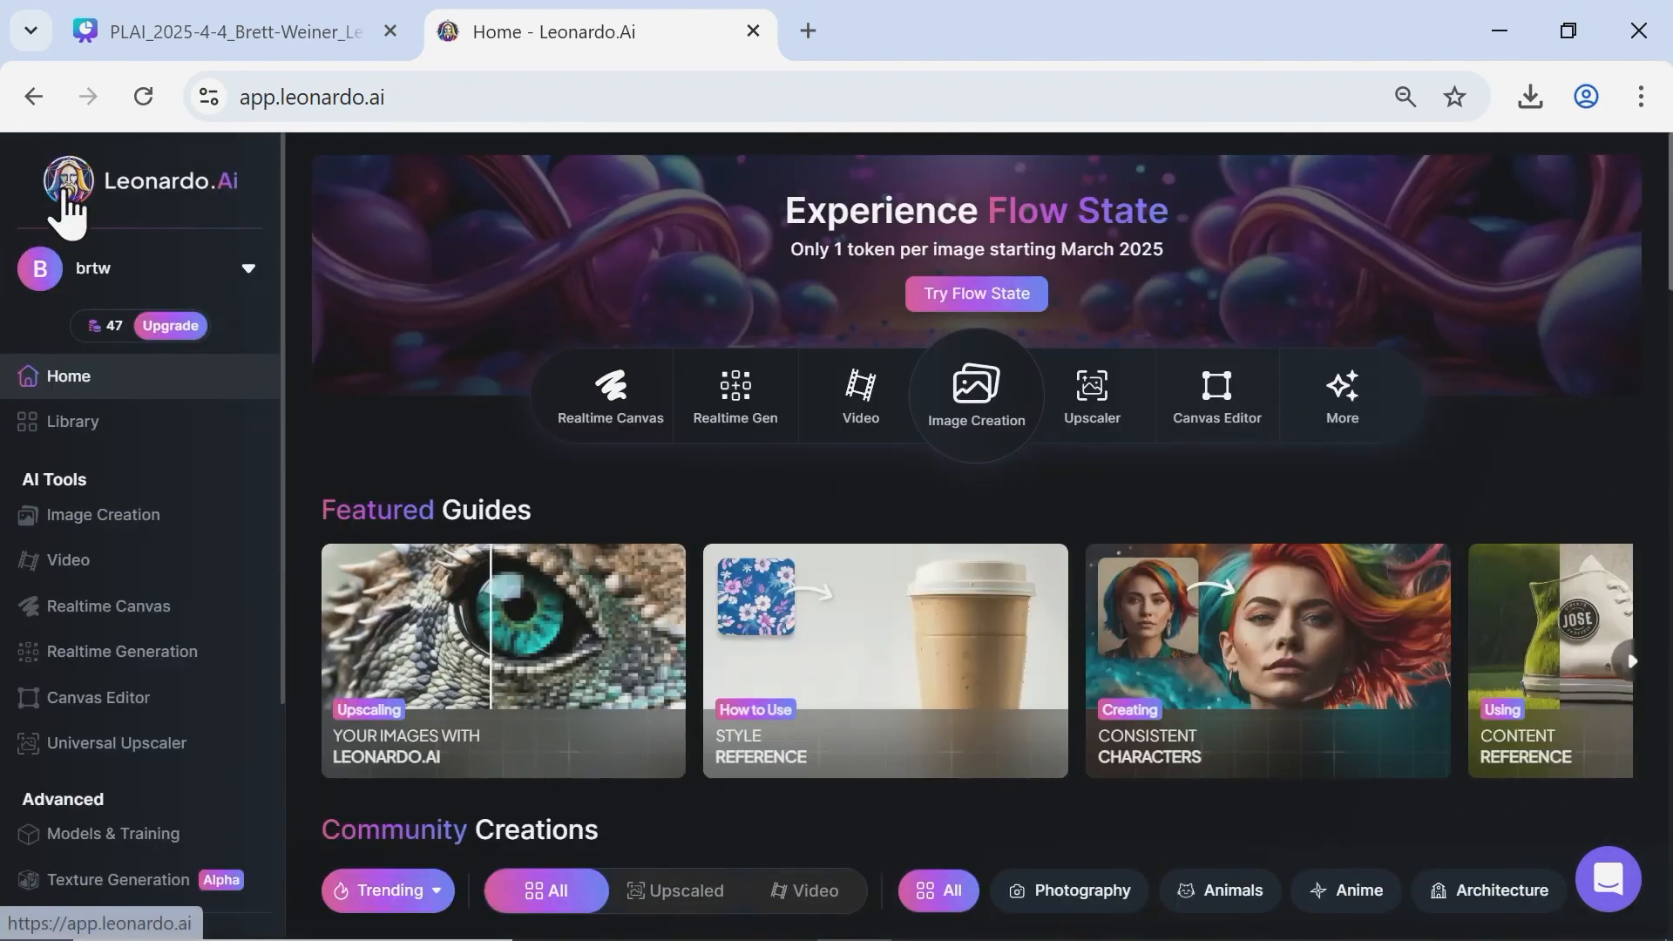
pyautogui.click(135, 742)
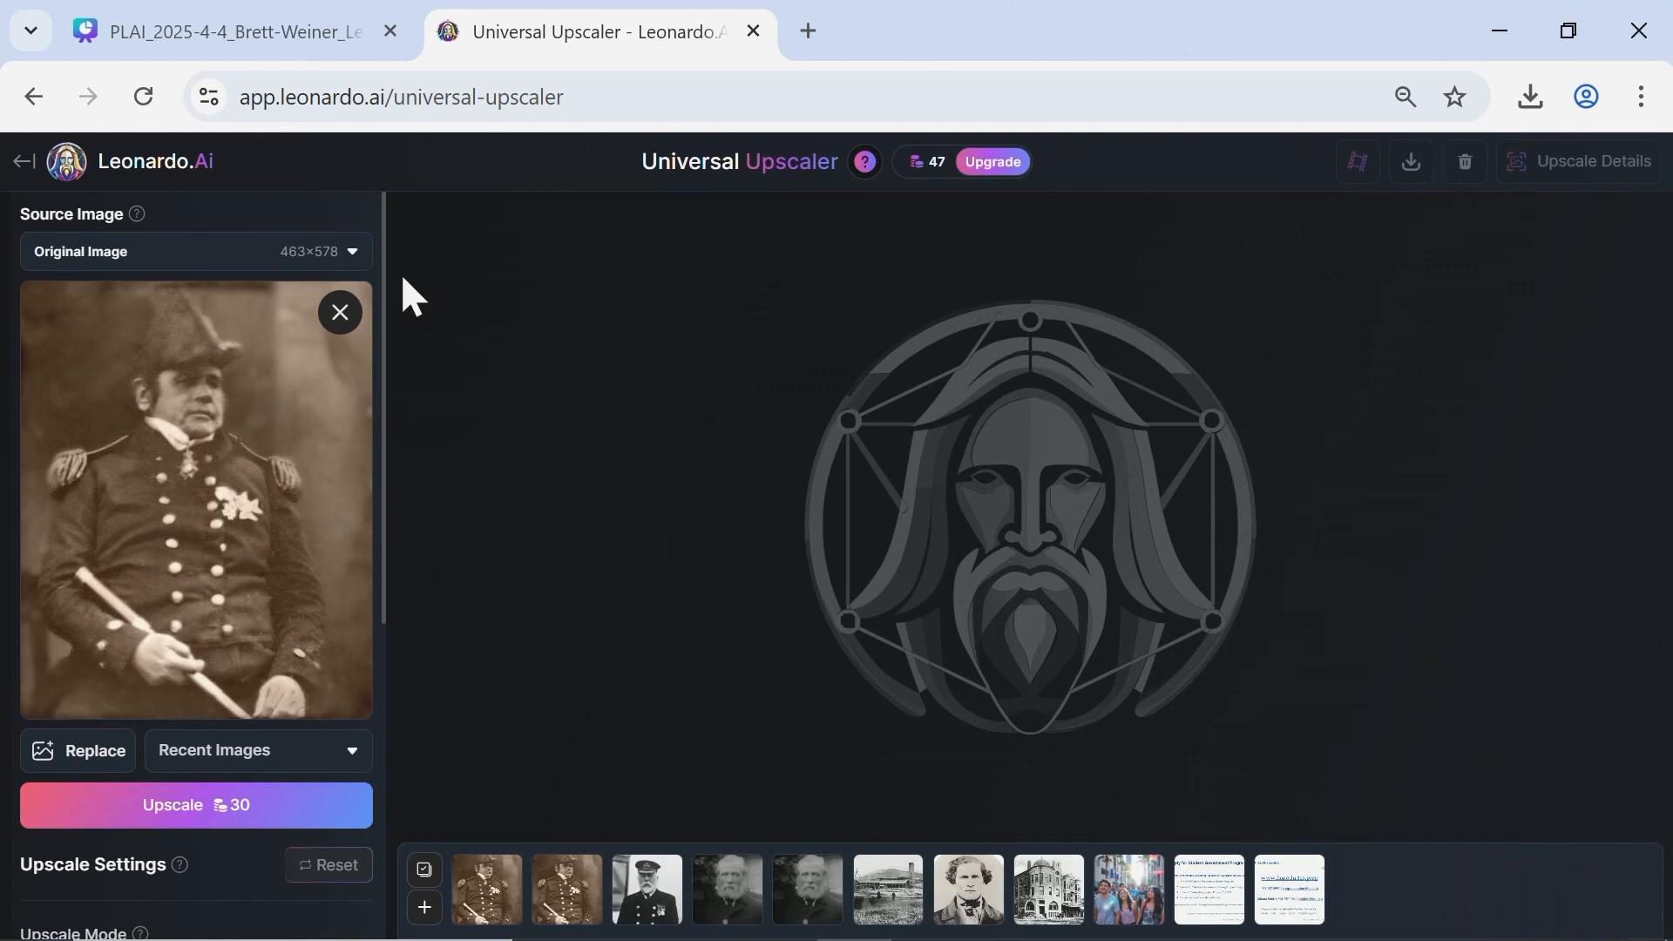
pyautogui.click(341, 314)
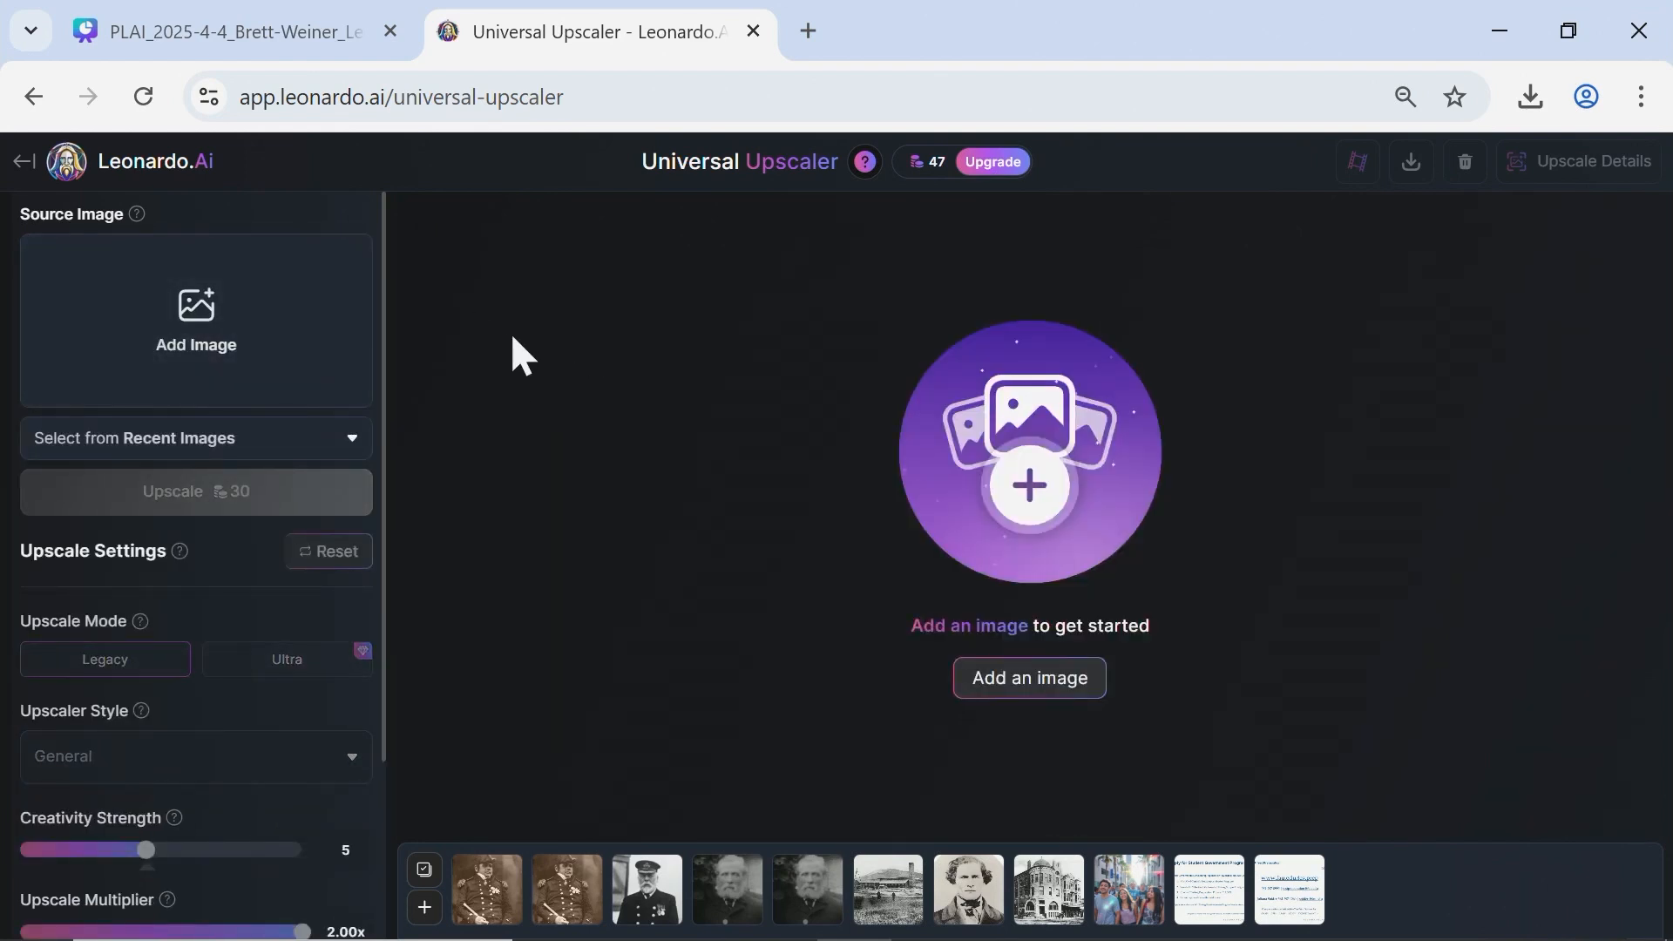
pyautogui.click(139, 318)
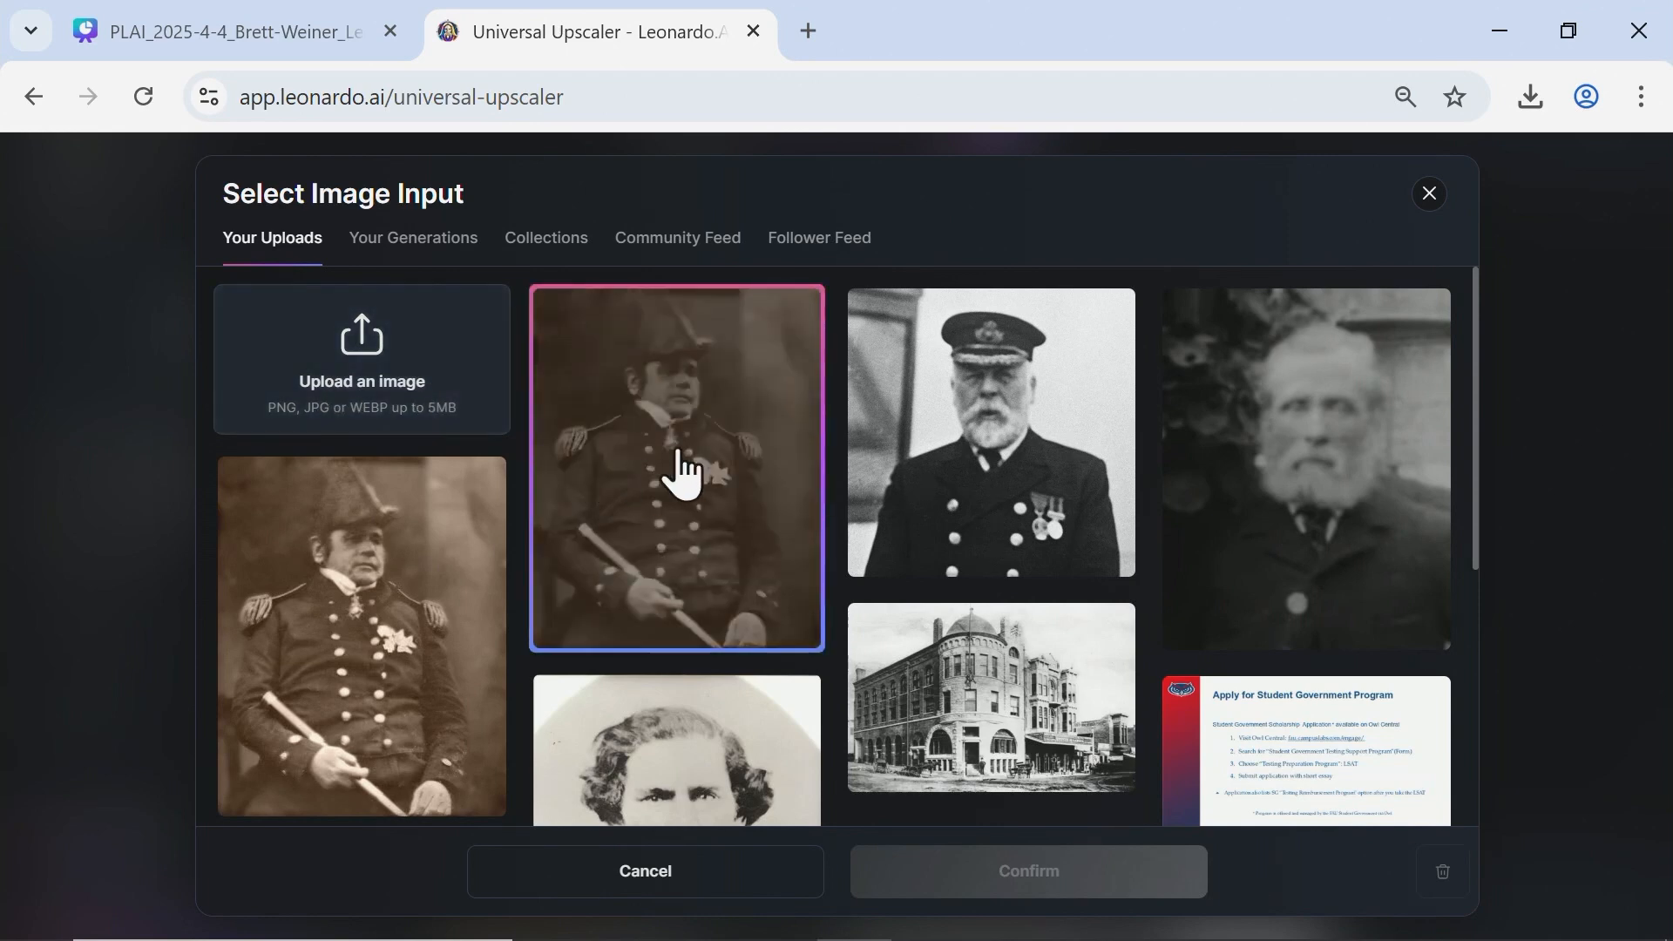
pyautogui.click(956, 448)
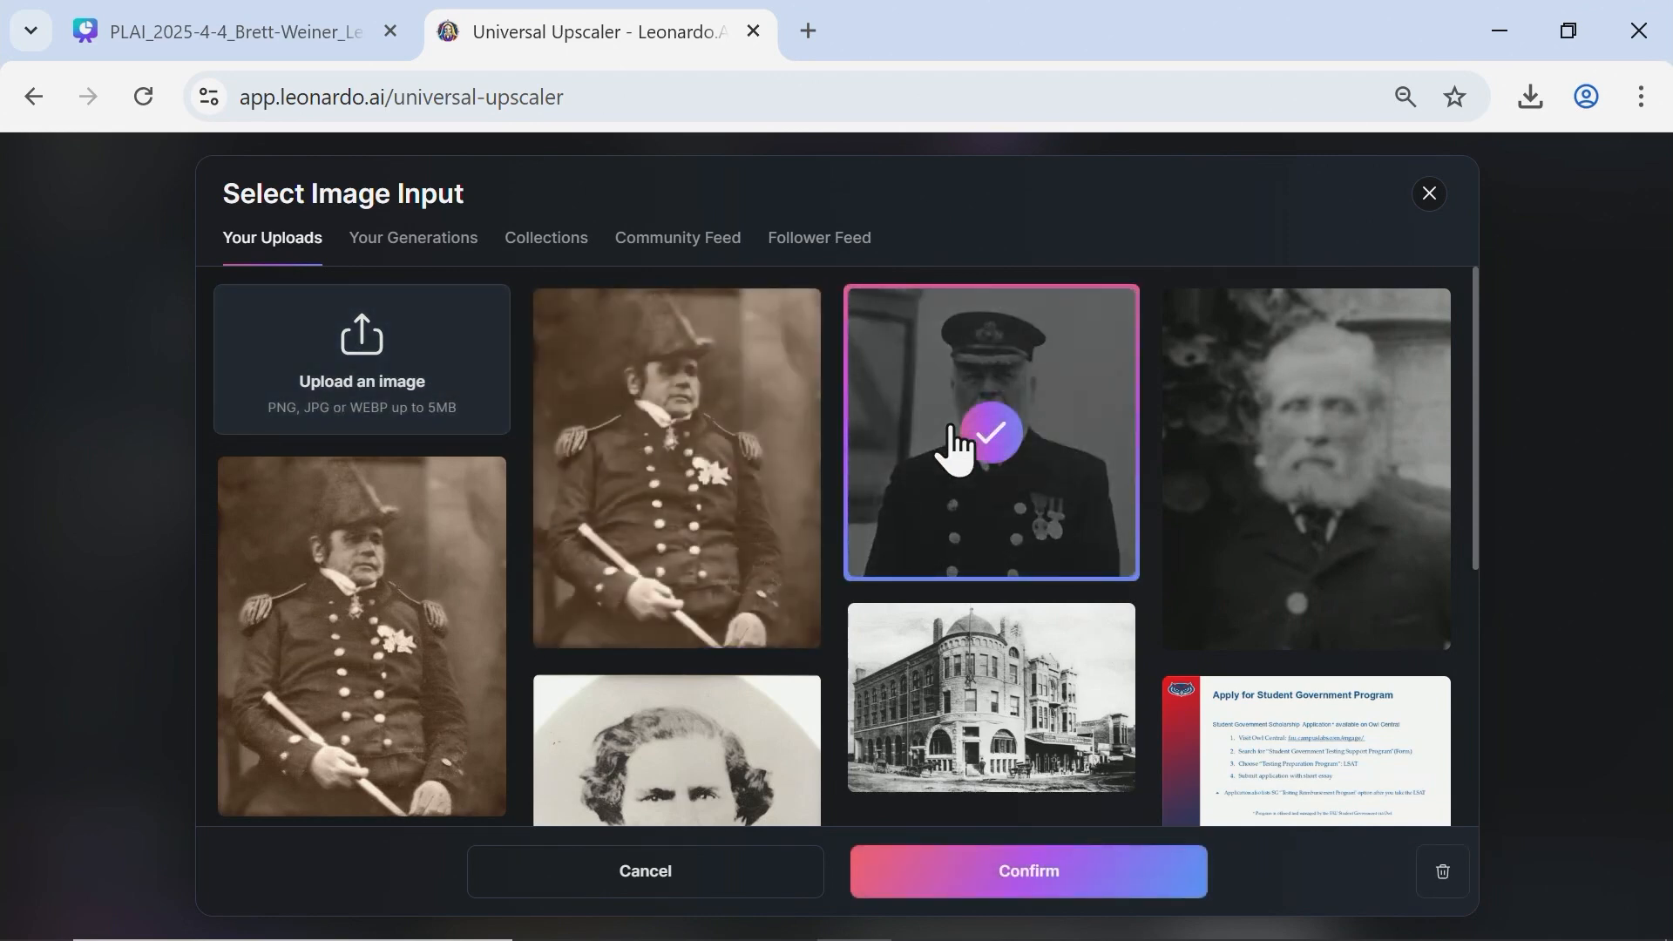
pyautogui.click(1041, 882)
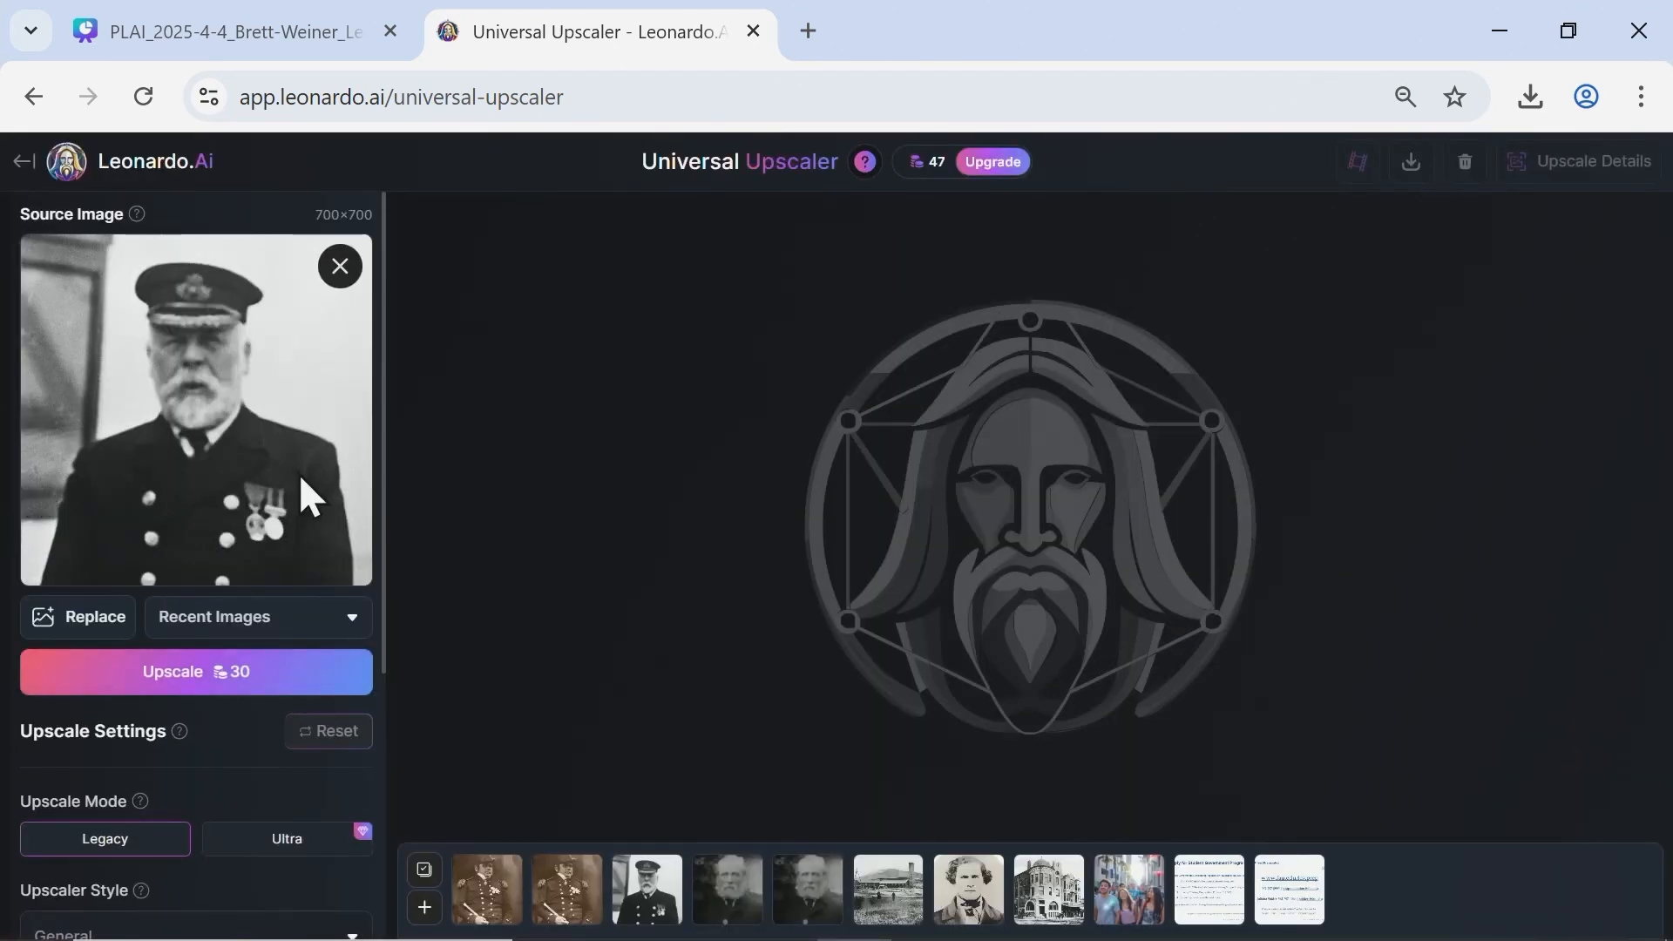
# Try an upscale multiplier of 1.50x and a creativity strength of 1, restoring them to 2.00x and 5.
pyautogui.scroll(-3, 299, 473)
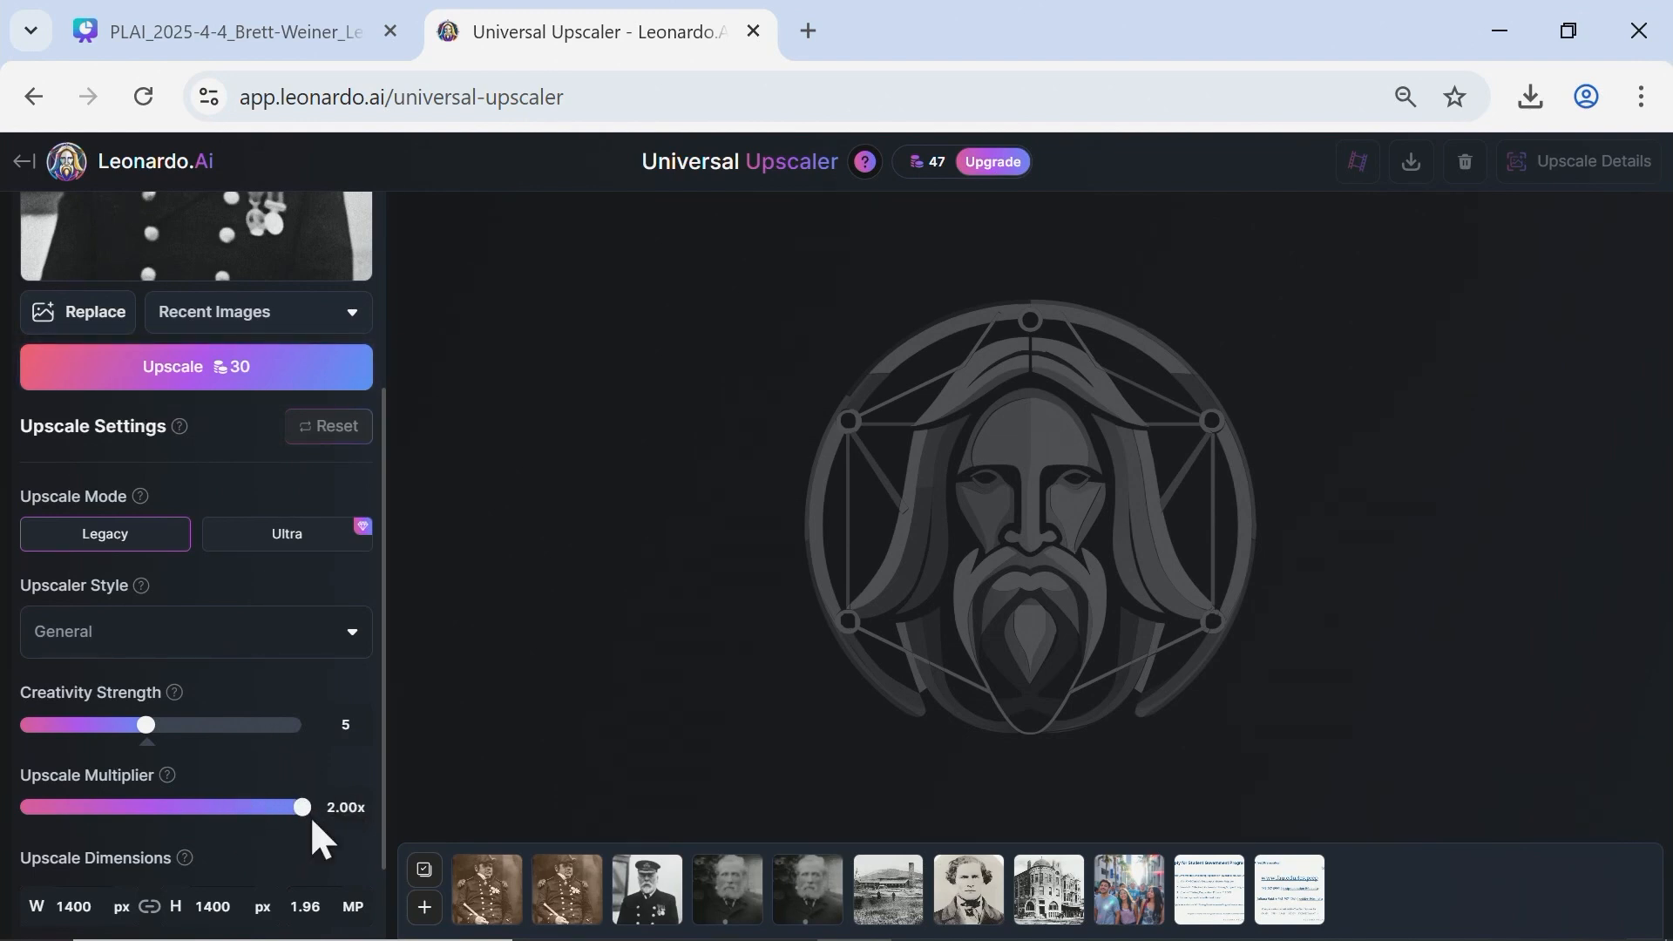
pyautogui.scroll(-1, 363, 770)
pyautogui.scroll(-1, 362, 761)
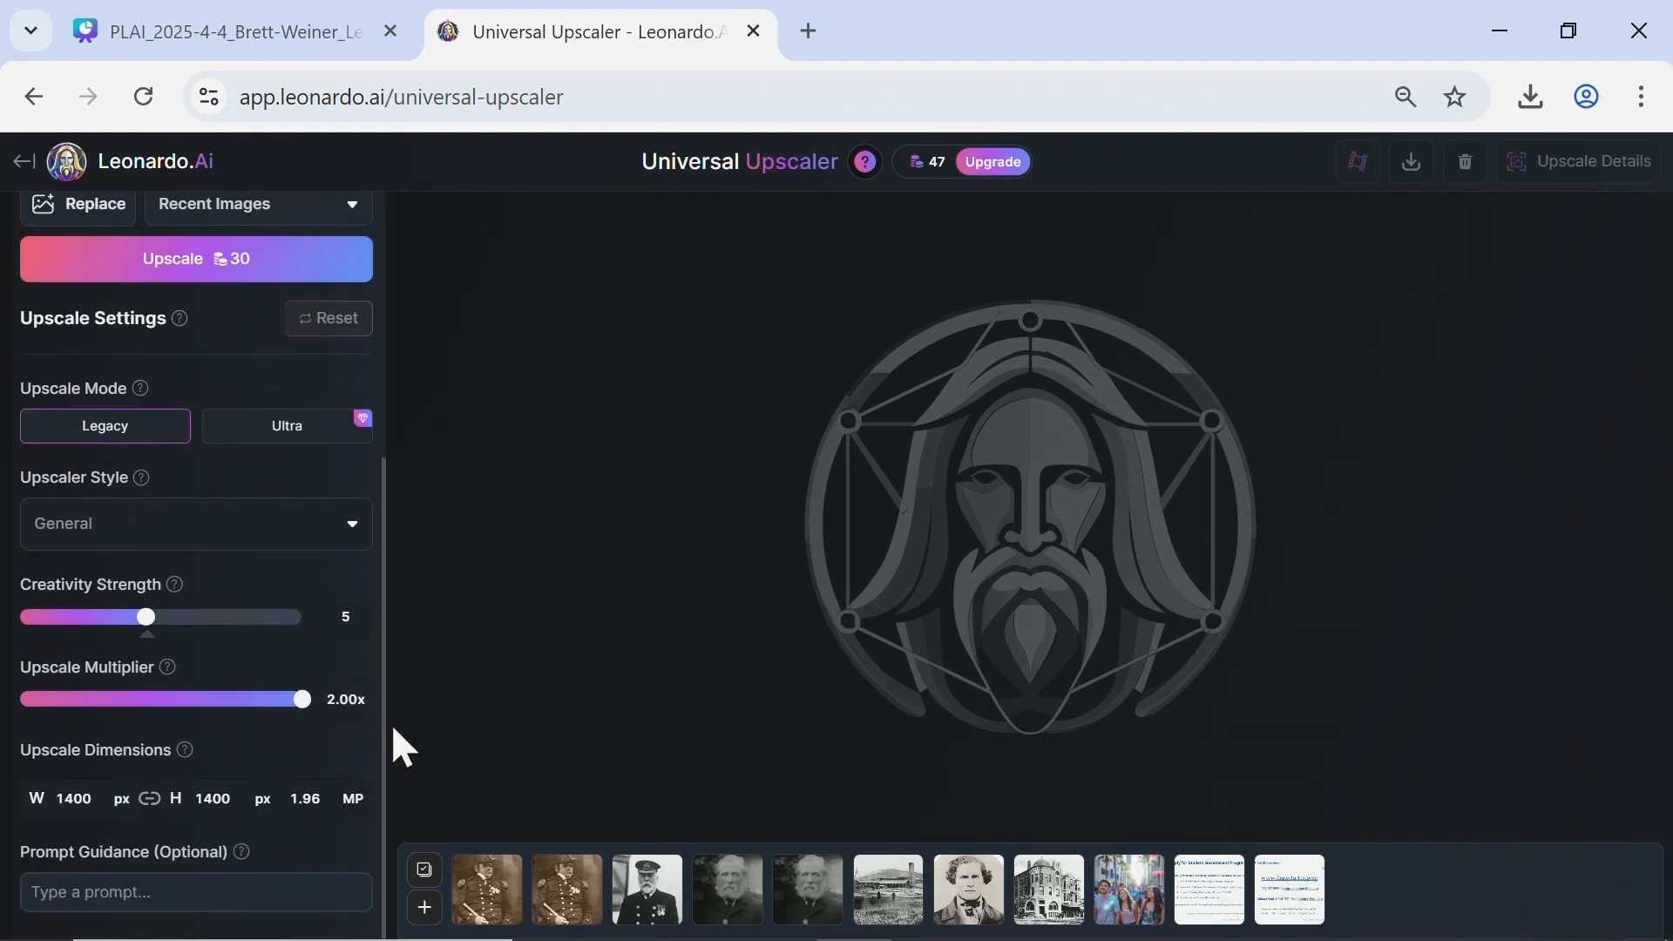
pyautogui.click(146, 702)
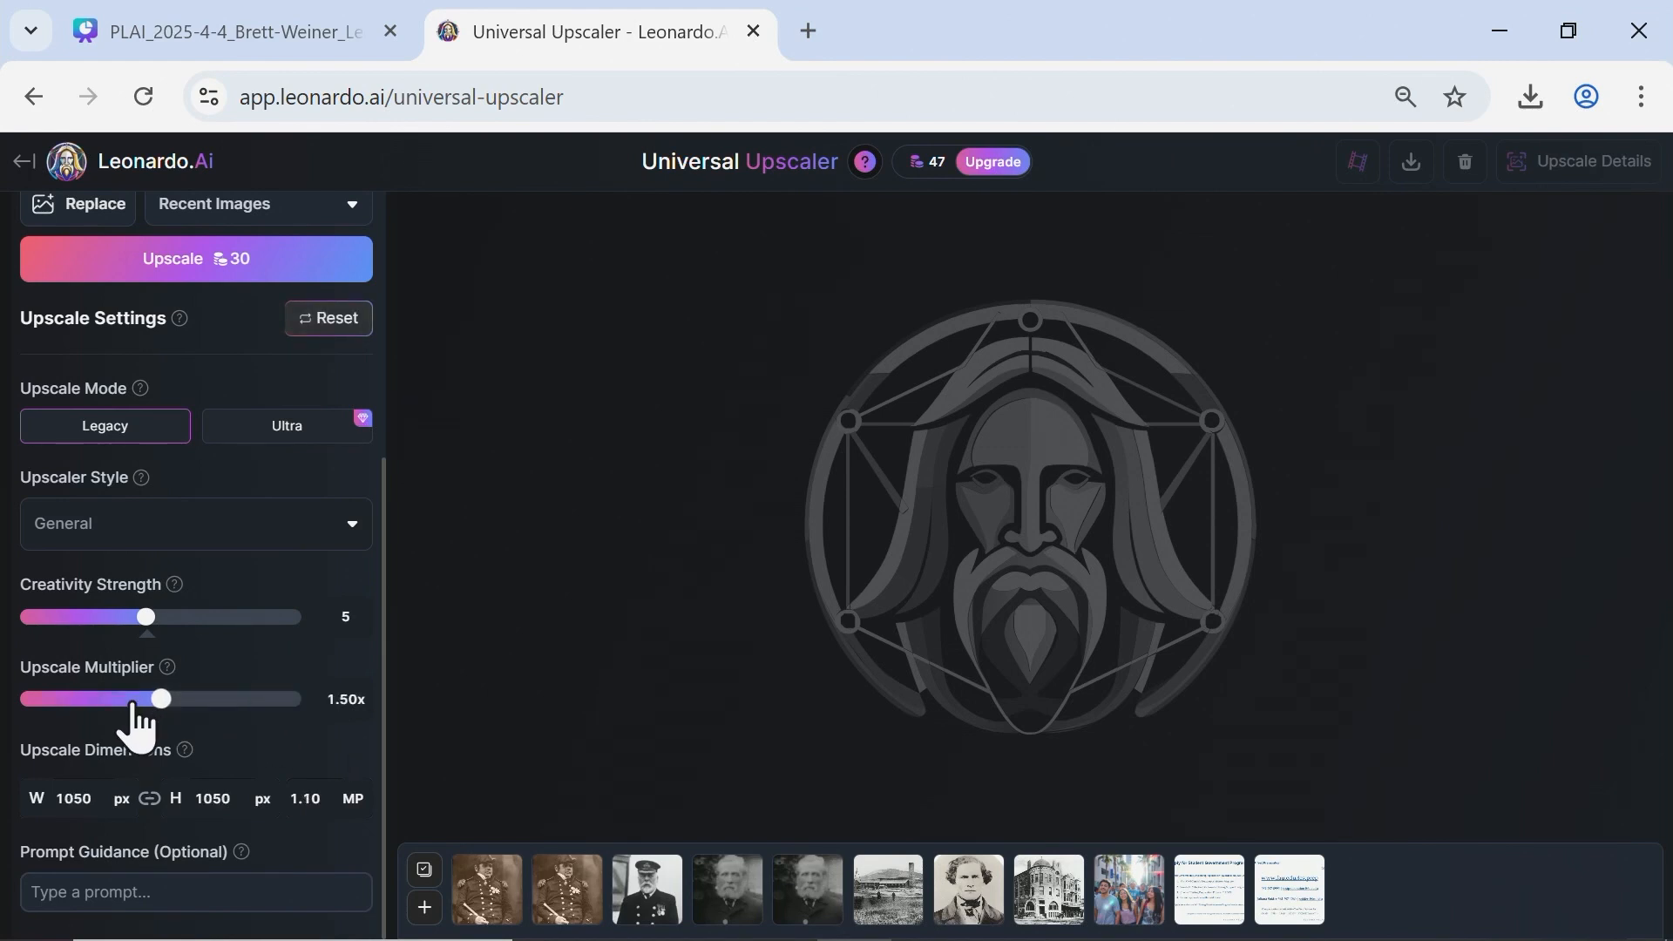
pyautogui.moveTo(135, 704); pyautogui.dragTo(274, 720)
pyautogui.moveTo(143, 615); pyautogui.dragTo(22, 645)
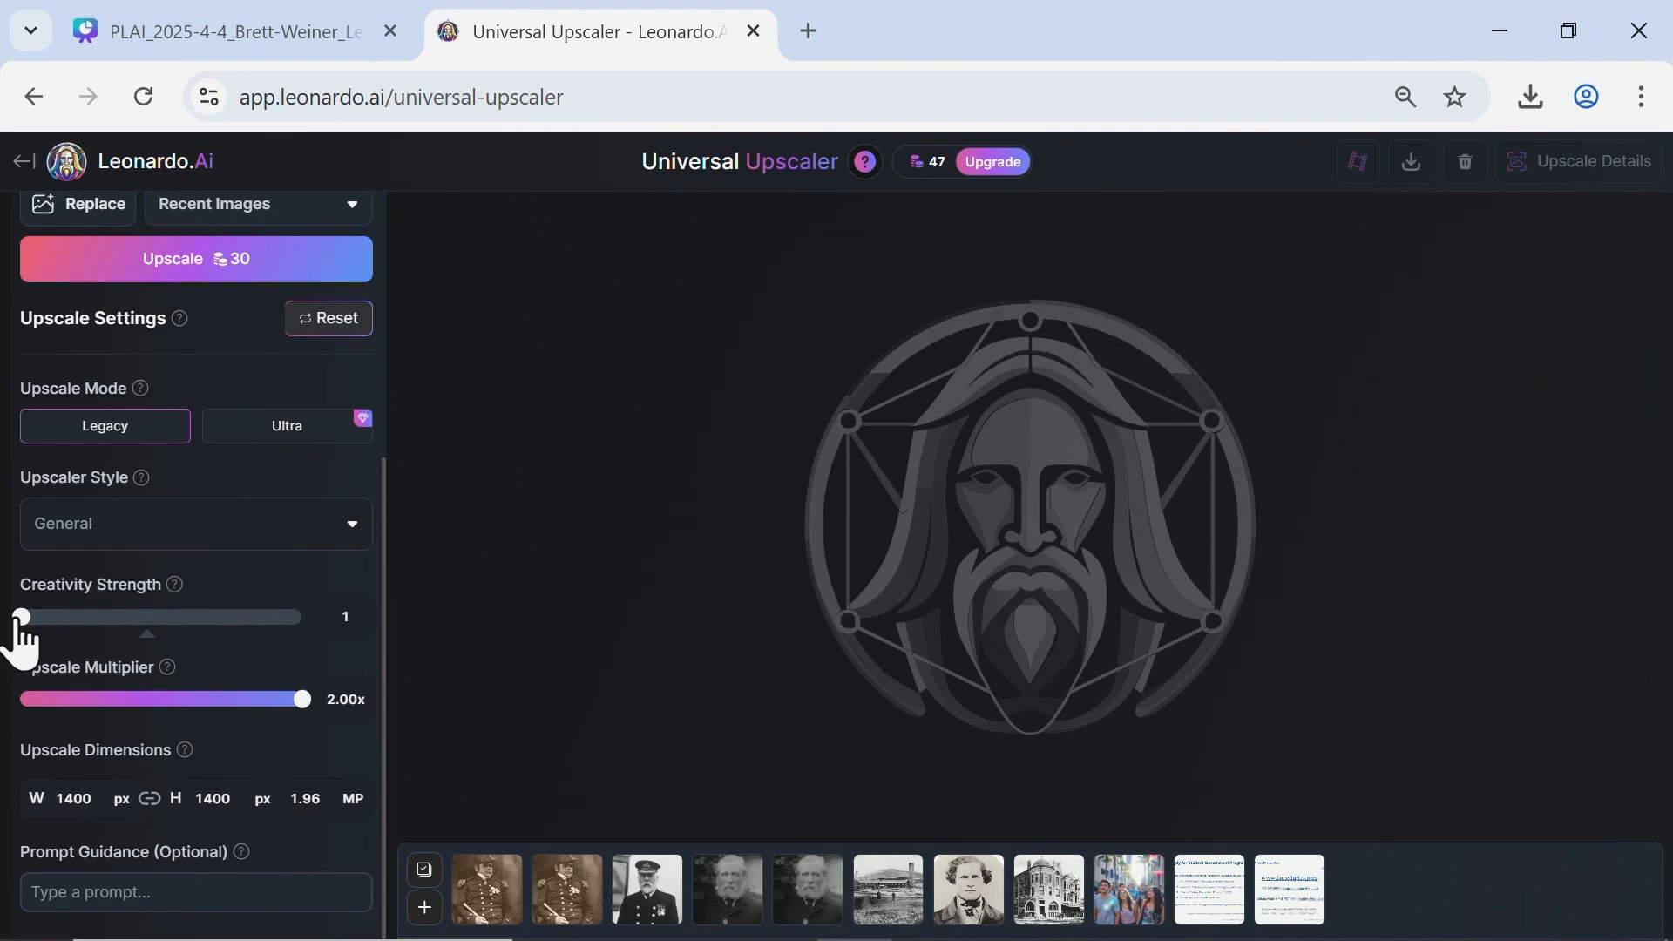
pyautogui.moveTo(21, 619); pyautogui.dragTo(146, 621)
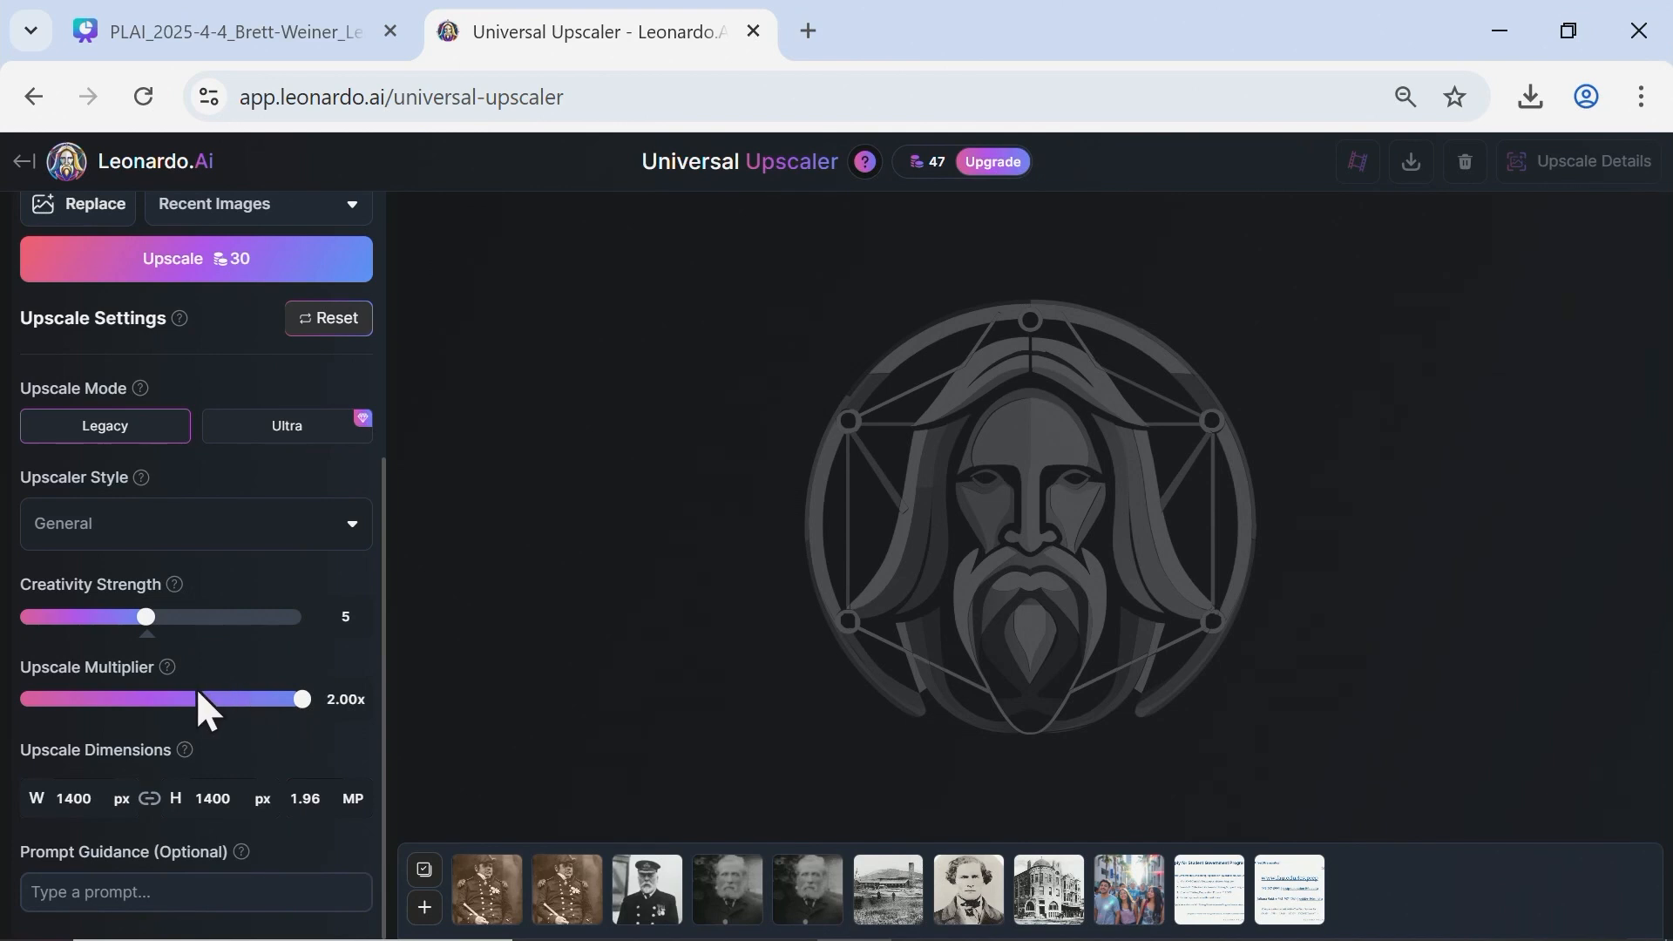
pyautogui.scroll(5, 201, 697)
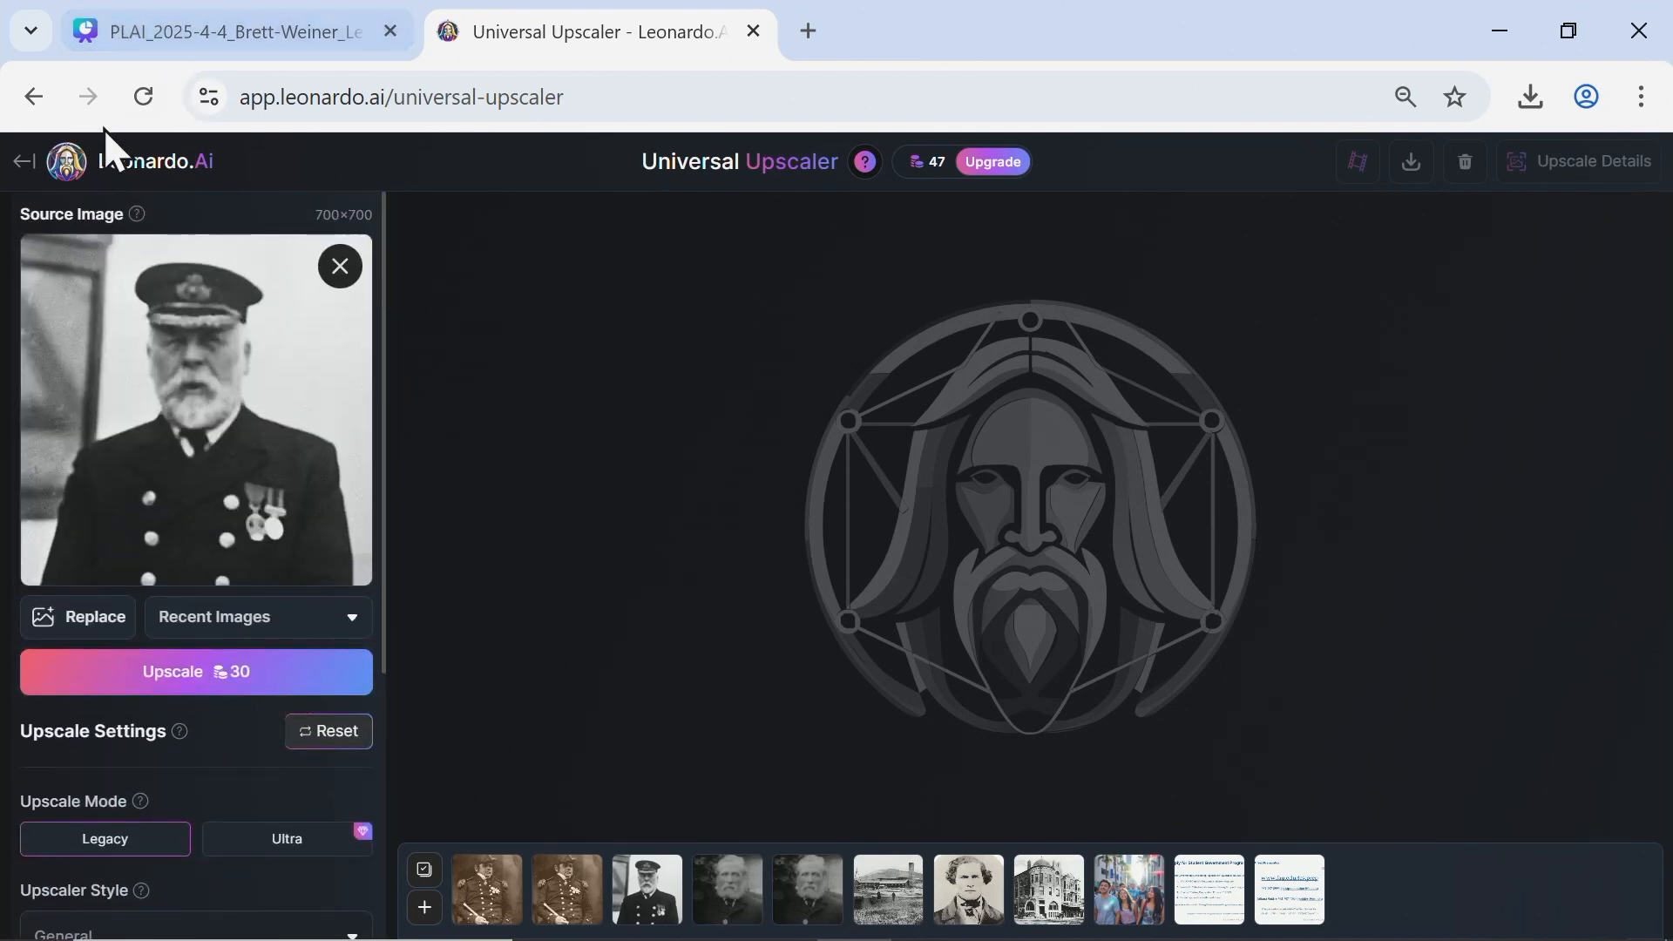
# Leave the upscaler, open Image Creation in Flow State mode, and enter the prompt "Flying kitten over Las Vegas".
pyautogui.click(26, 159)
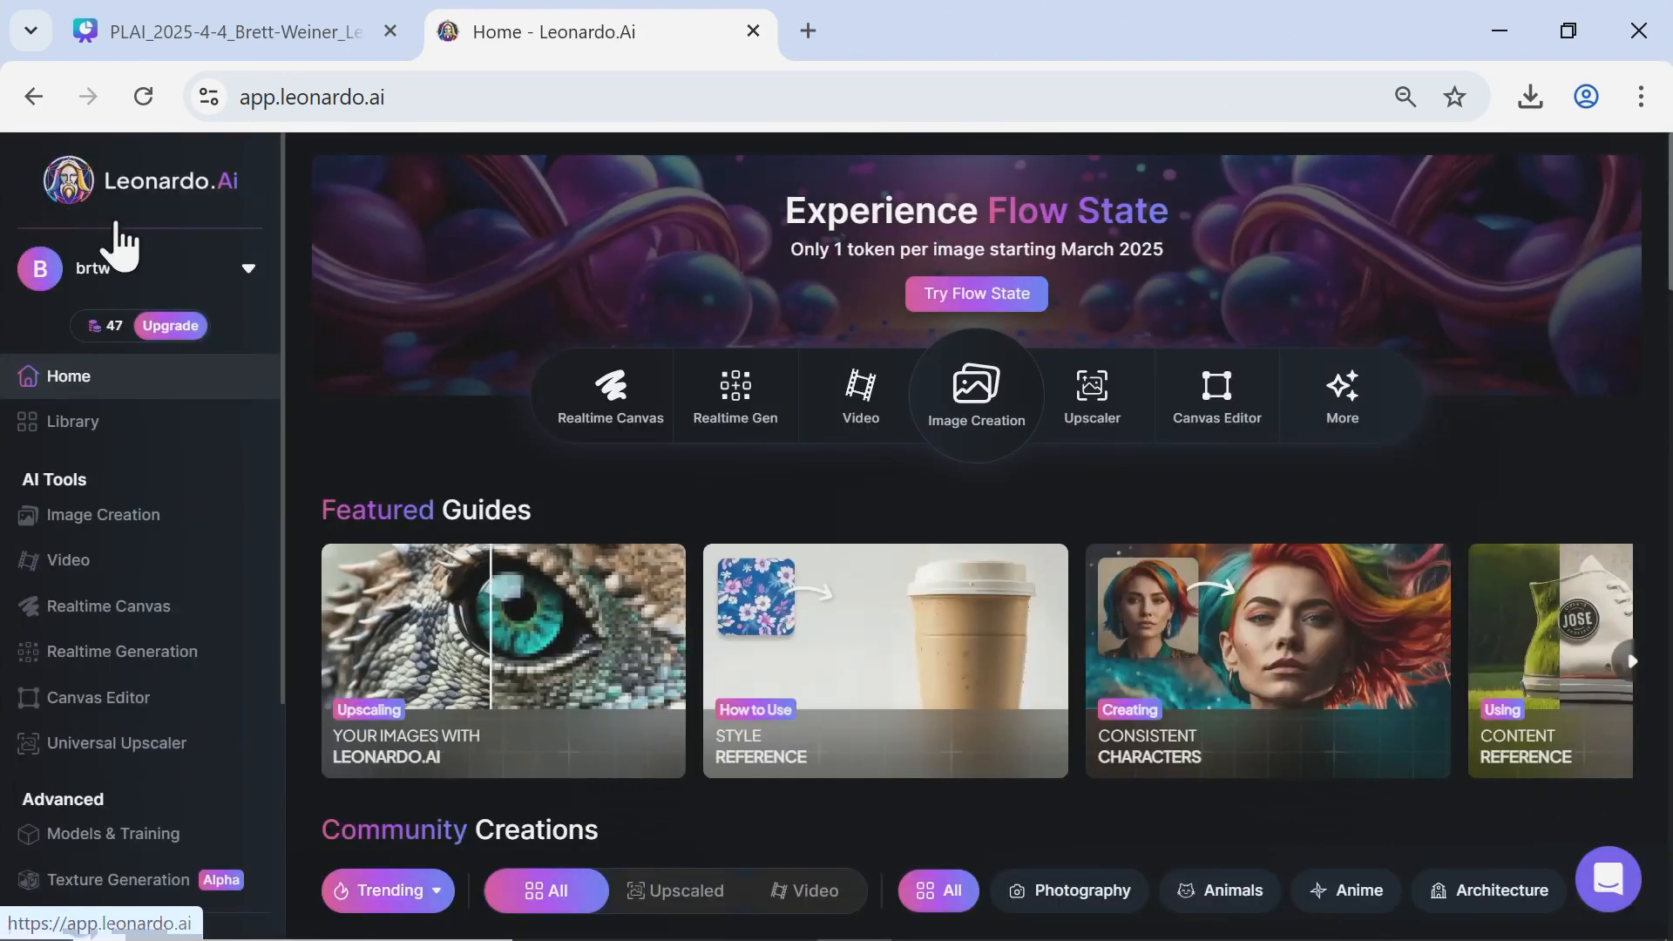
pyautogui.click(144, 523)
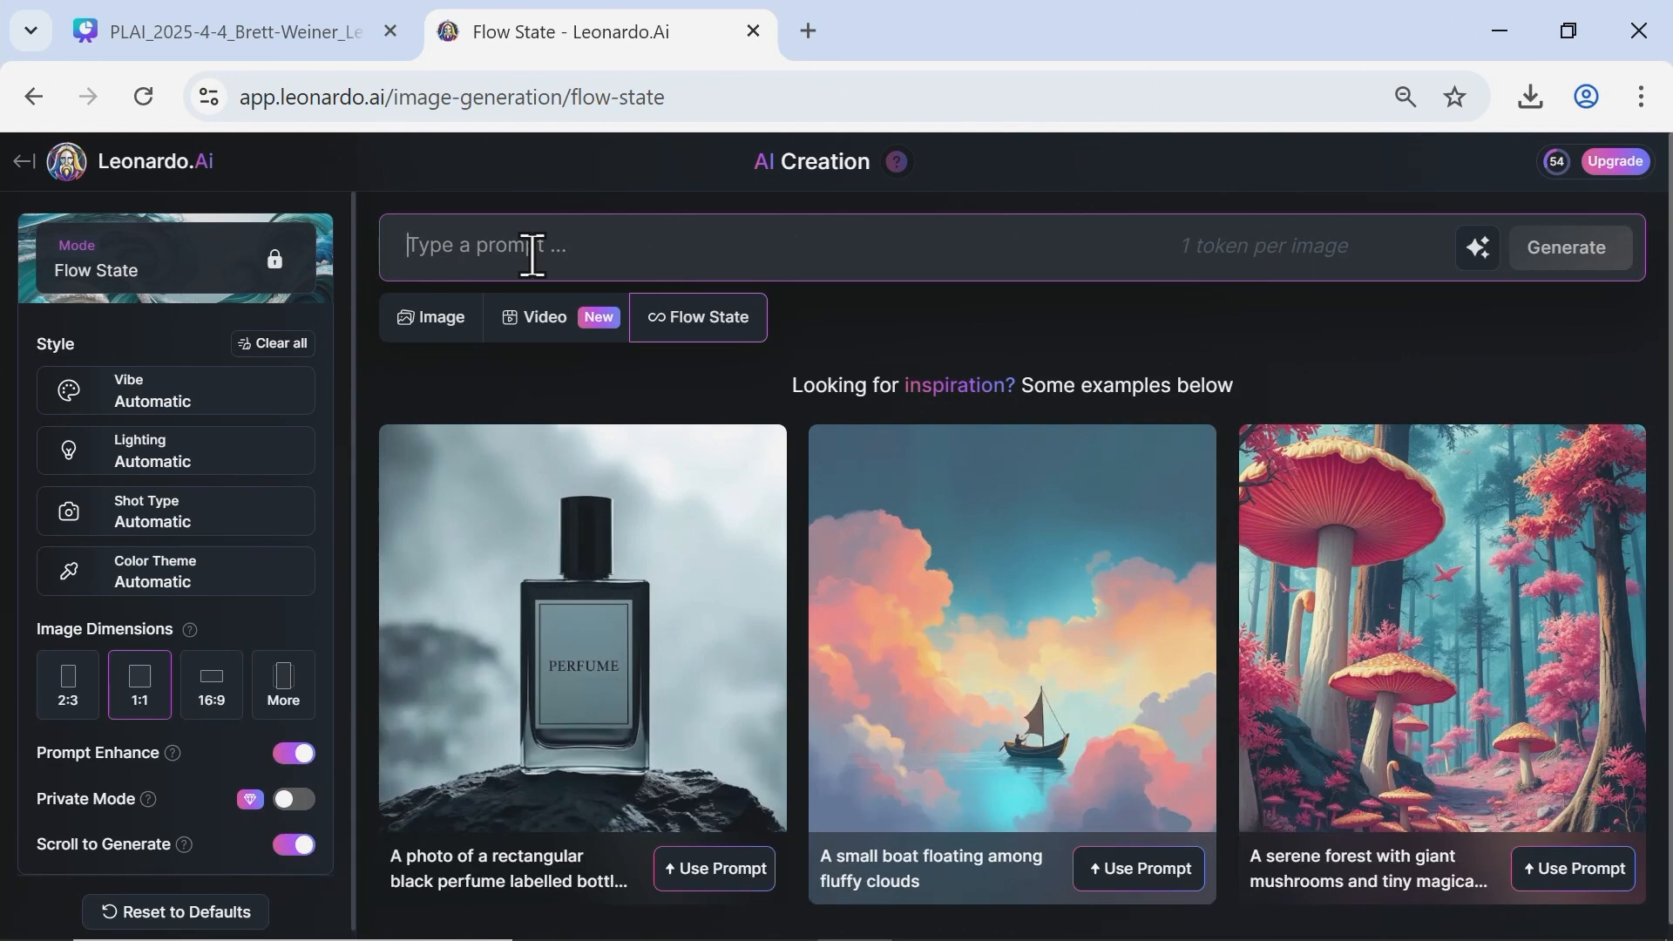
pyautogui.write('Fly')
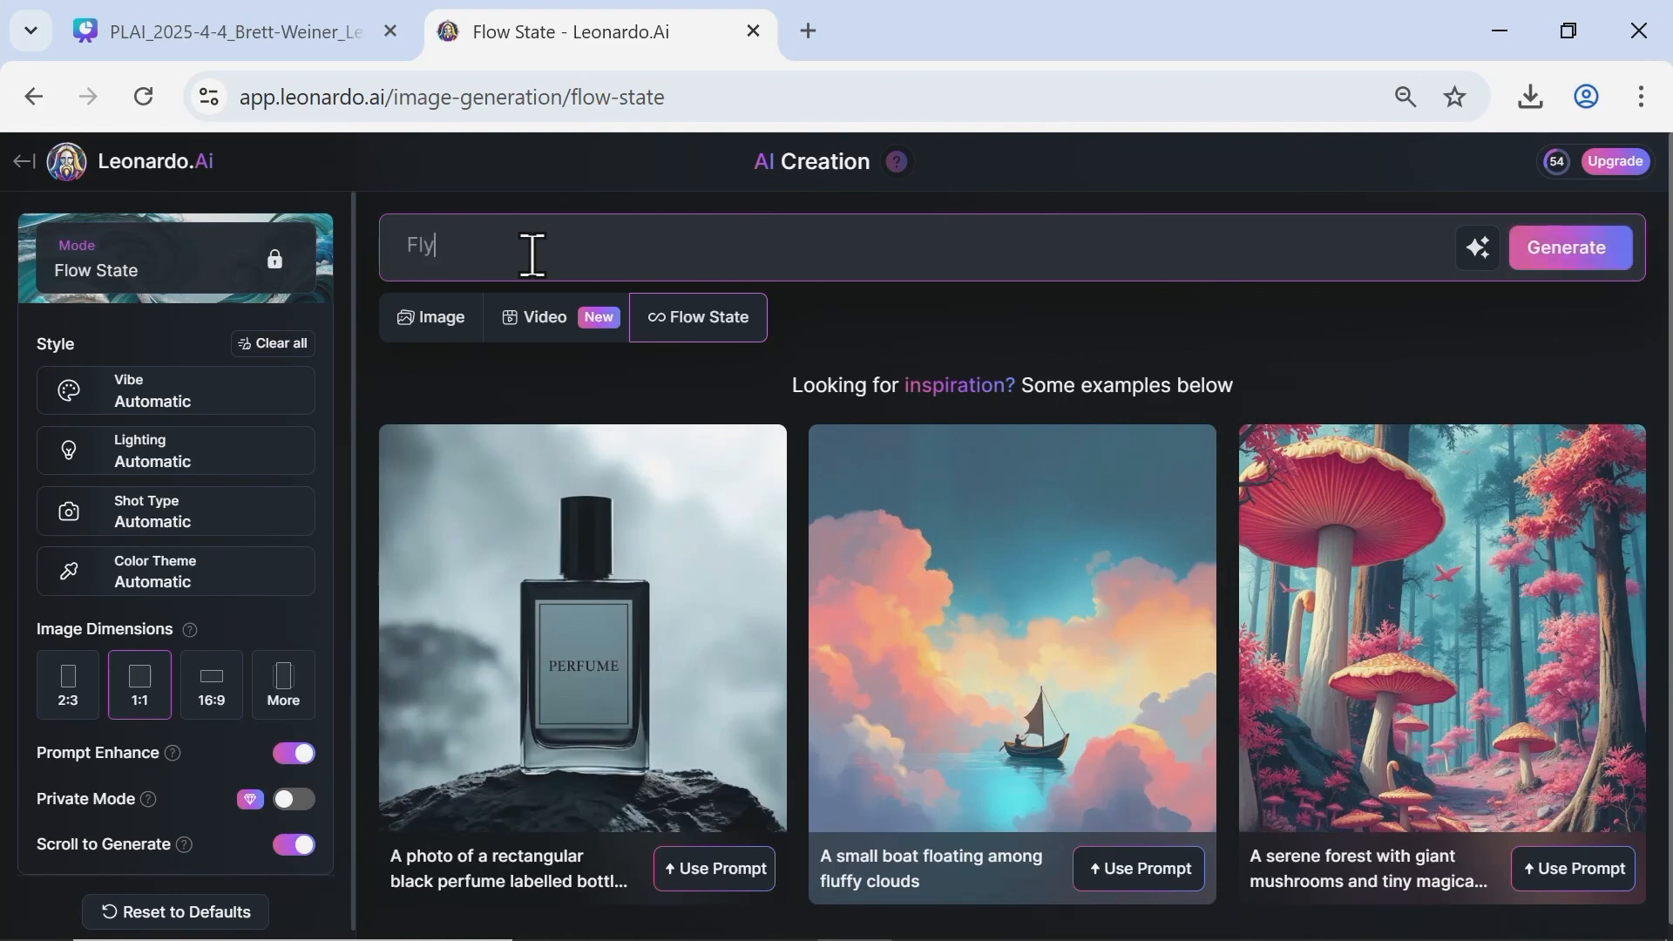
pyautogui.write('ing kitten over Las Vegas')
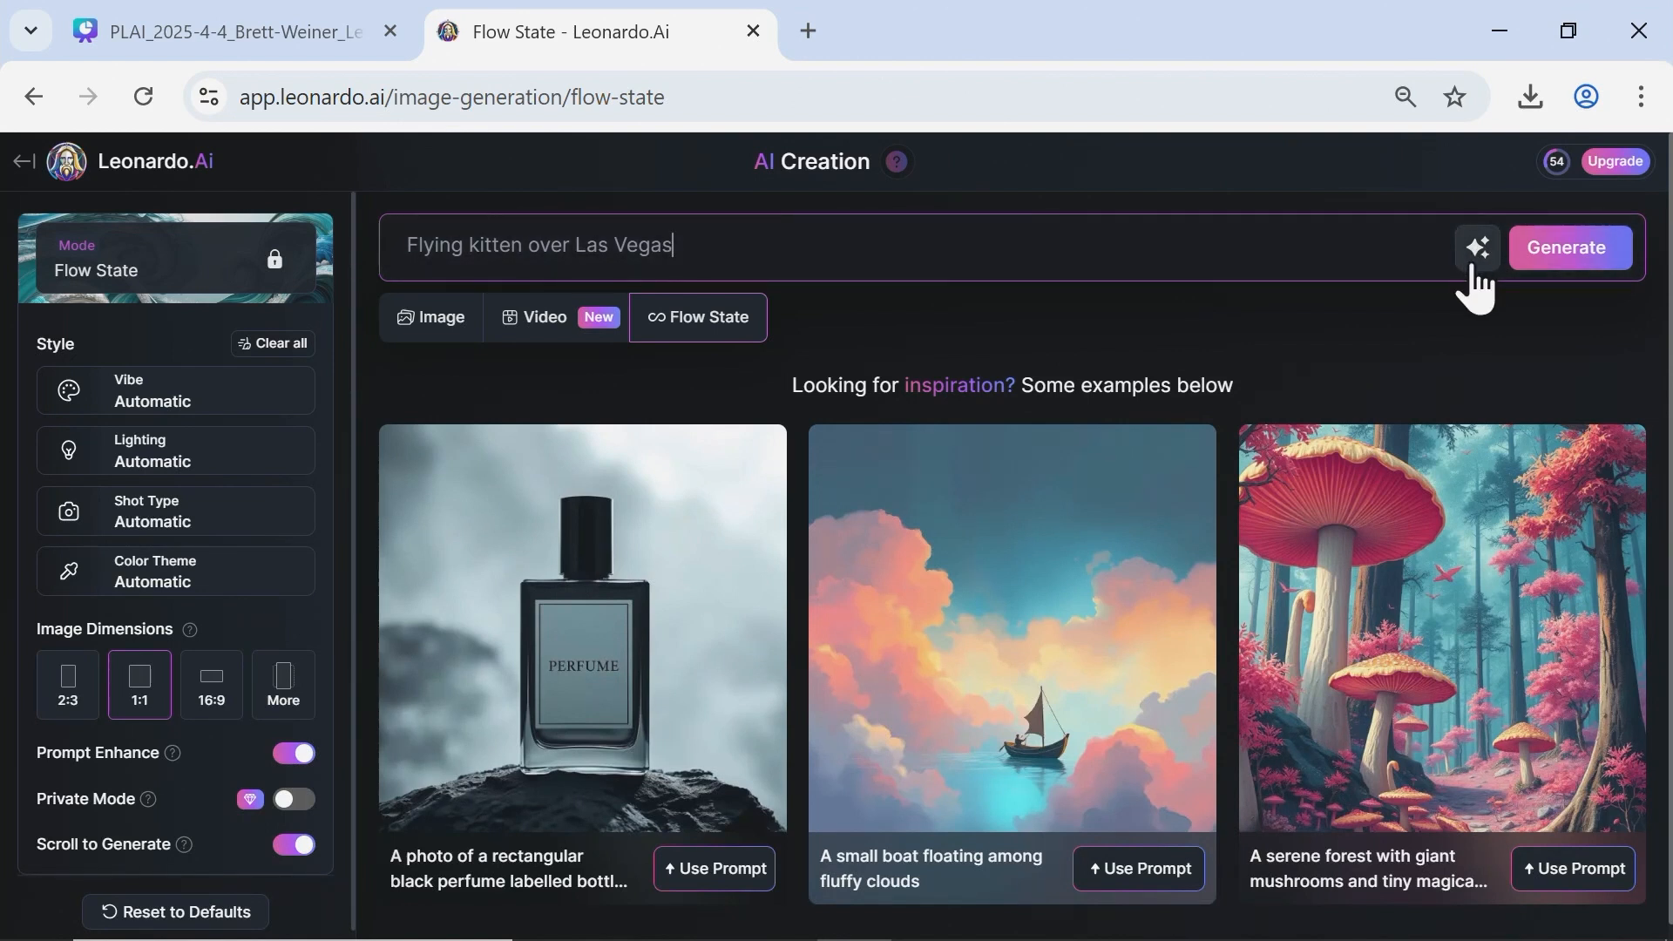
# Improve the kitten prompt with AI and generate Flow State images from the expanded text.
pyautogui.click(1479, 253)
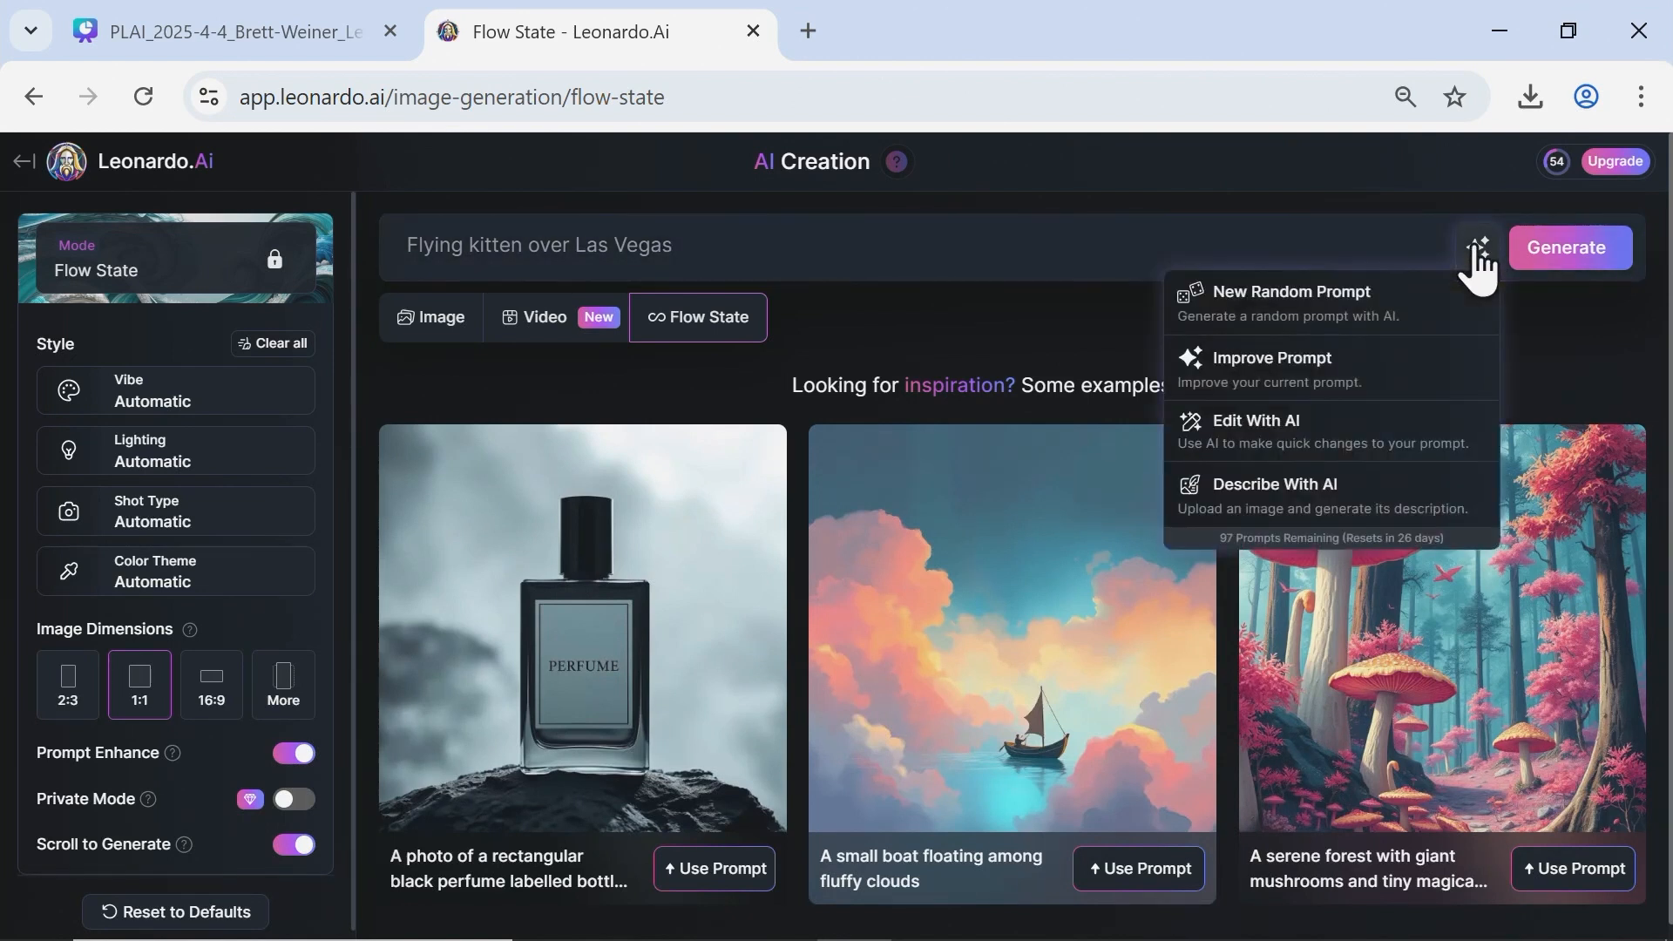
pyautogui.click(1355, 396)
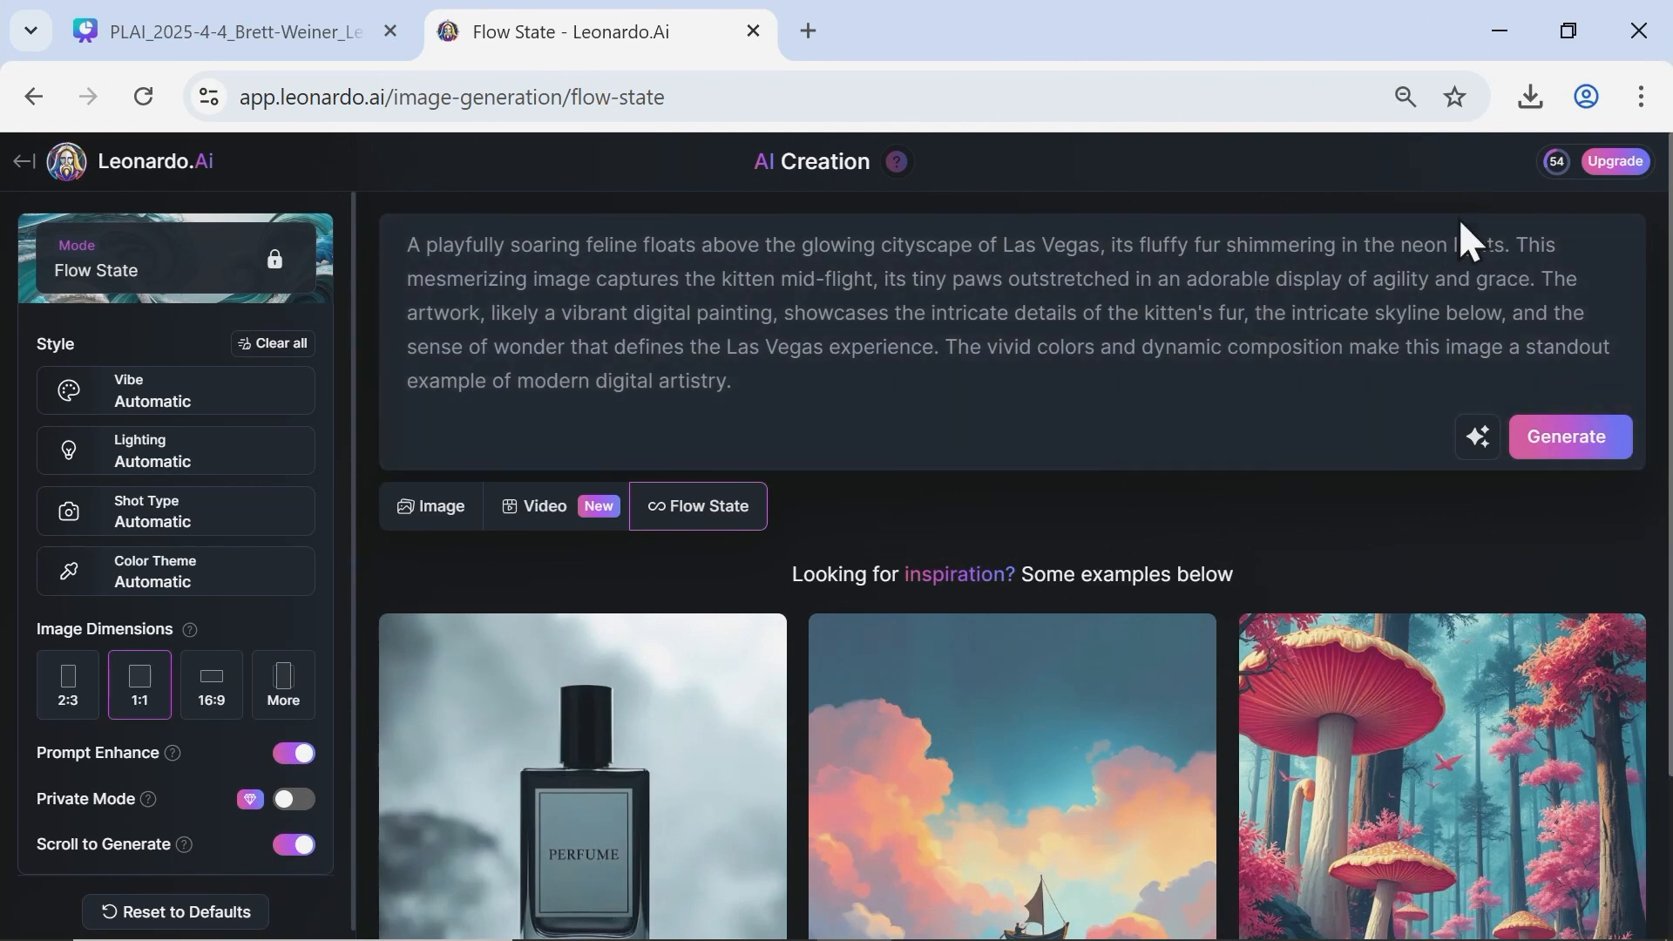
pyautogui.click(1565, 453)
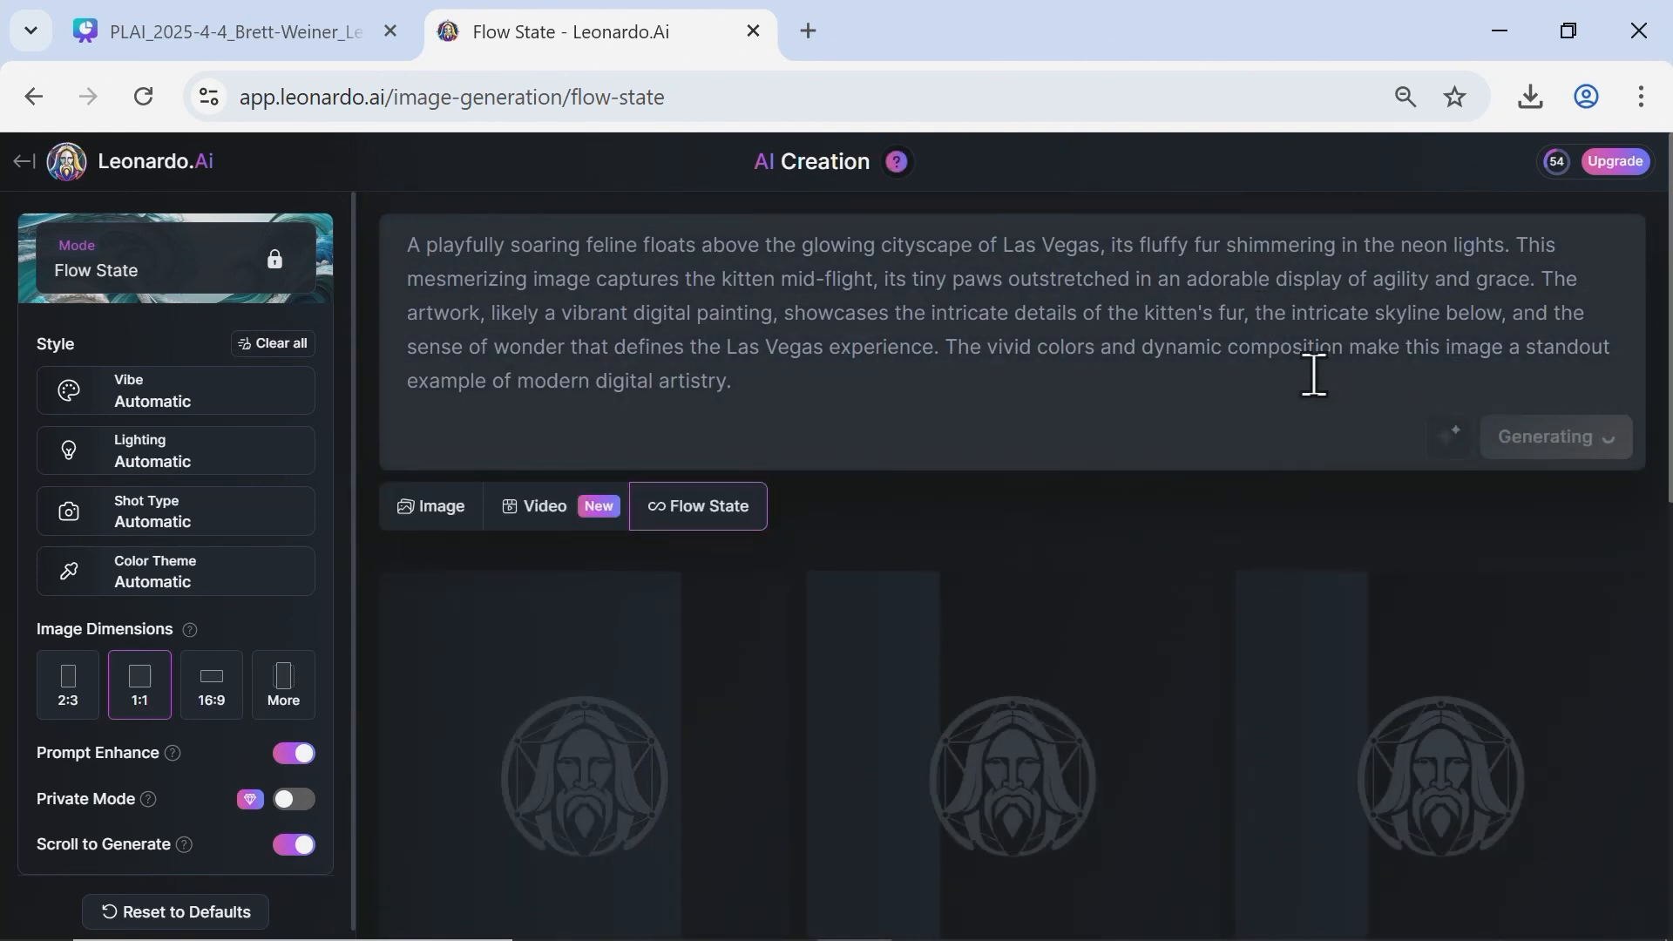
# Look through the stream of generated flying-kitten images and compare their artistic styles.
pyautogui.hotkey('ctrl', '+')
pyautogui.hotkey('ctrl', '-')
pyautogui.hotkey('ctrl', '+')
pyautogui.hotkey('ctrl', '+')
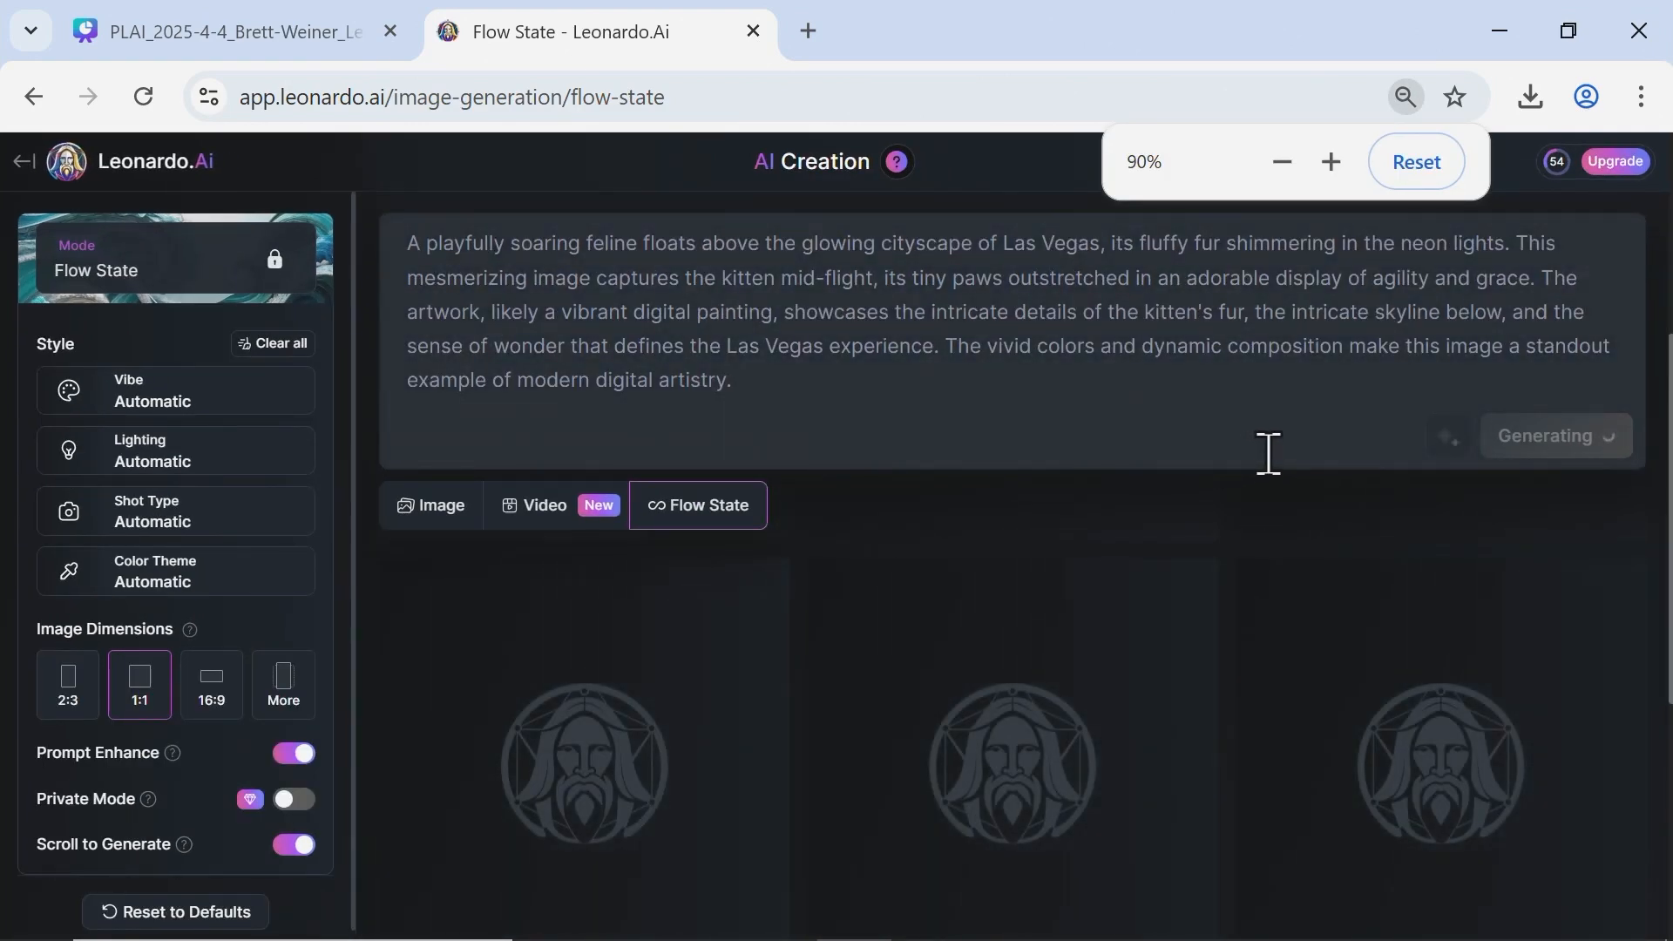
pyautogui.scroll(-10, 1336, 698)
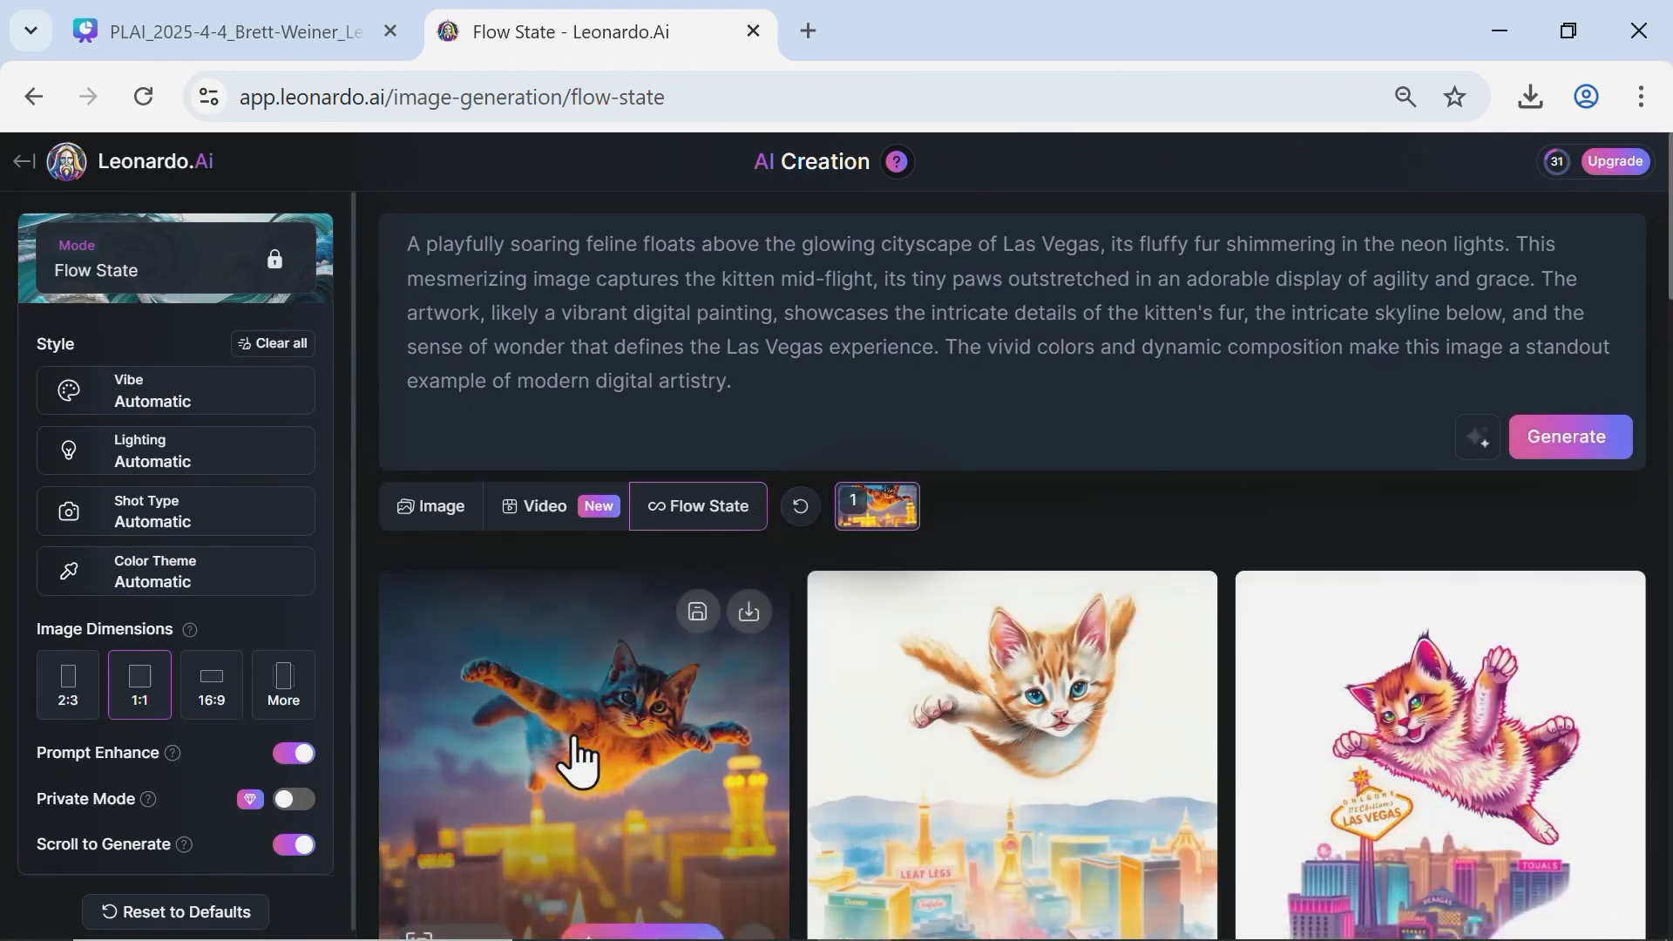
pyautogui.scroll(-1, 601, 784)
pyautogui.scroll(1, 922, 780)
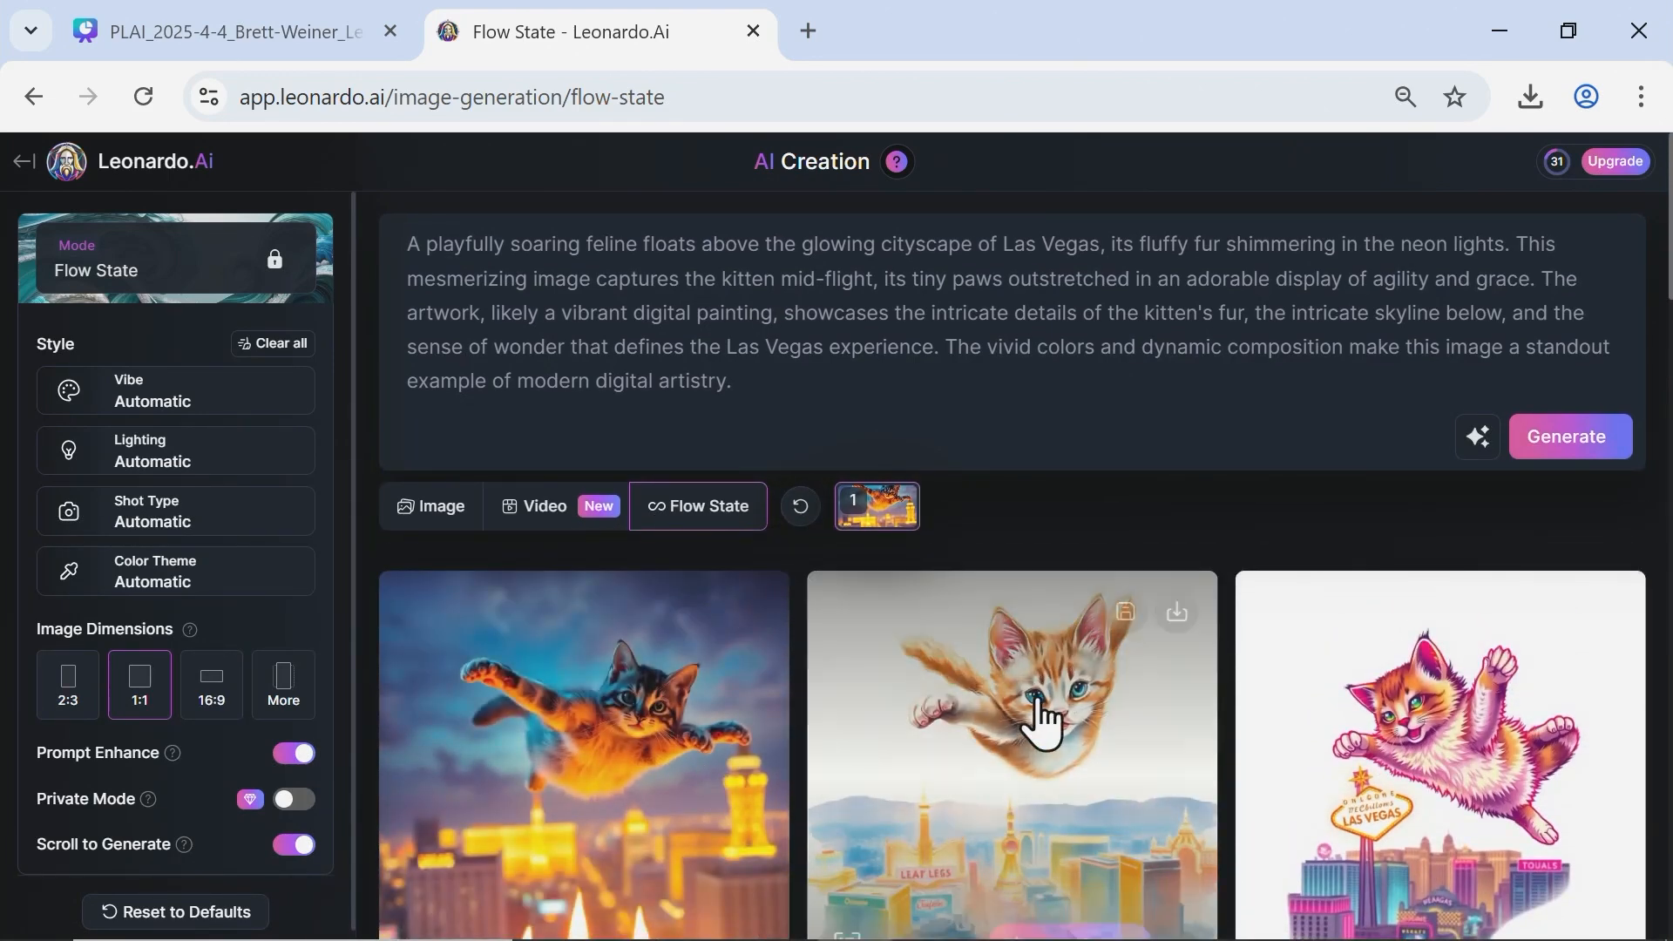
pyautogui.scroll(-1, 1055, 741)
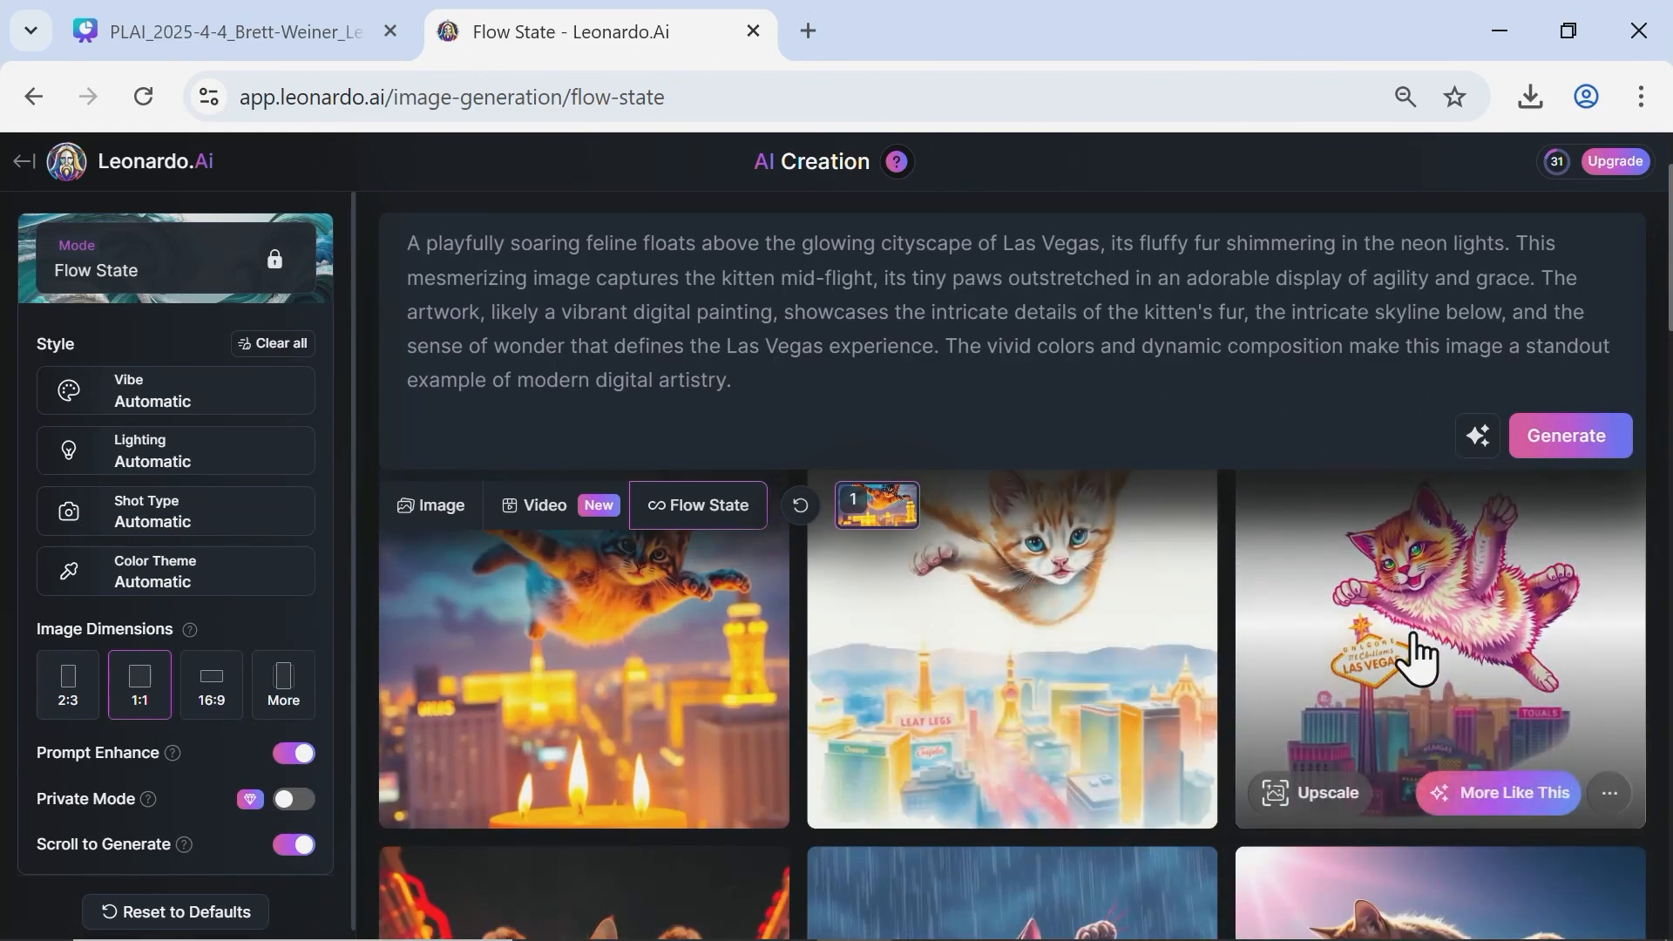
pyautogui.scroll(-3, 1385, 671)
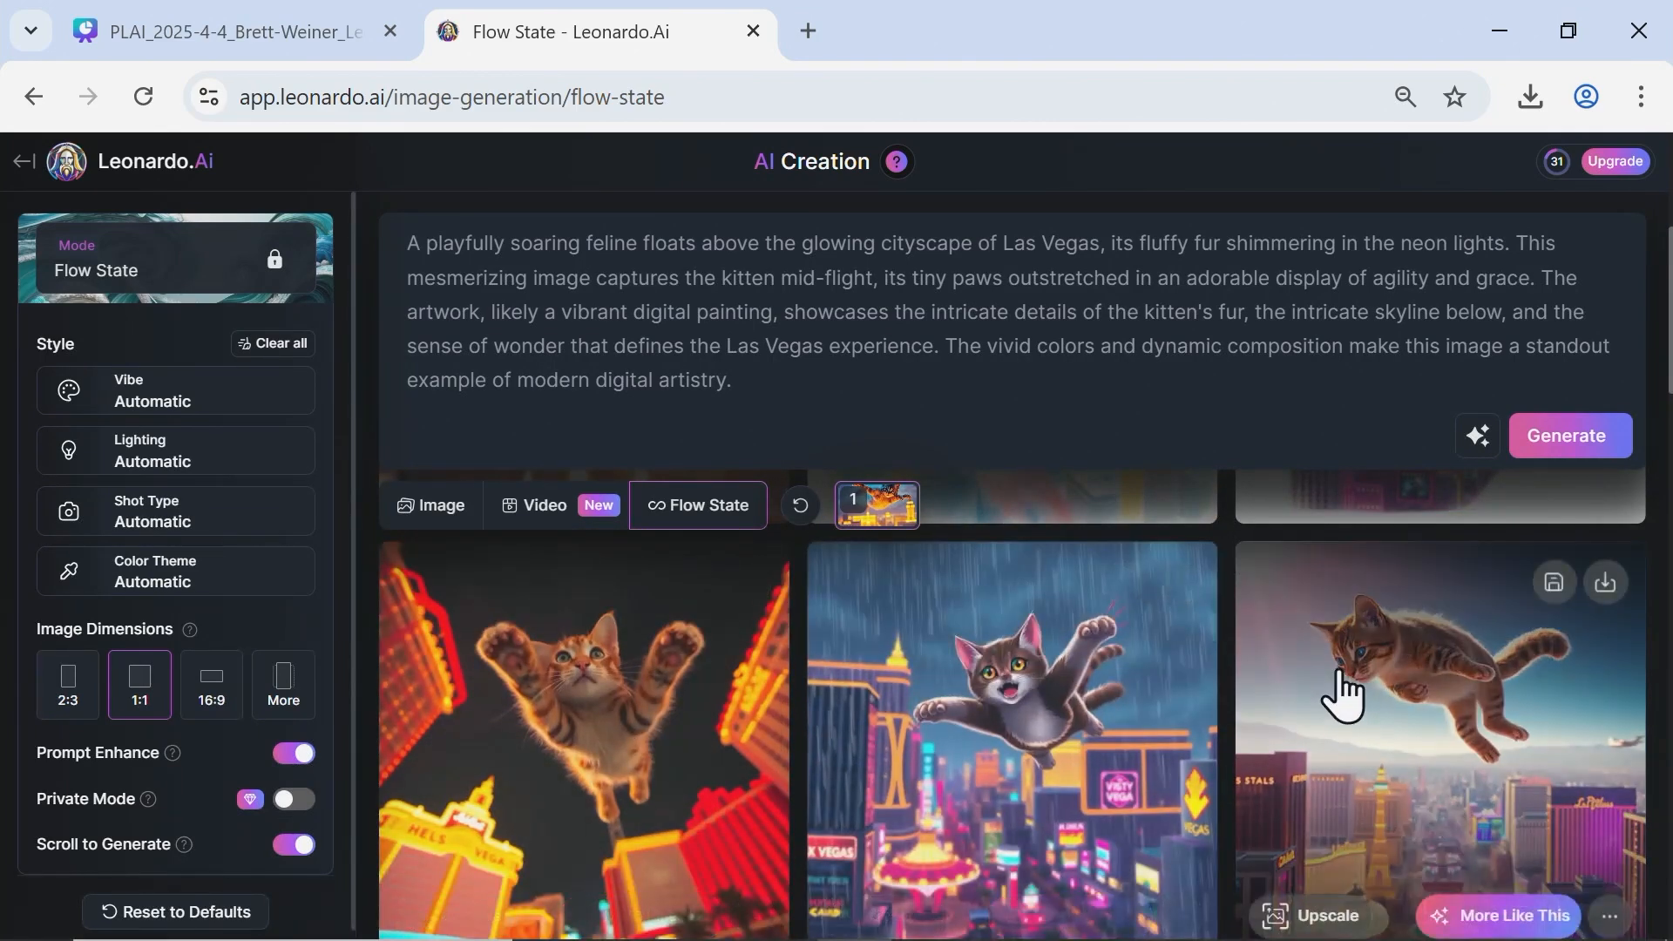
pyautogui.scroll(-2, 1336, 684)
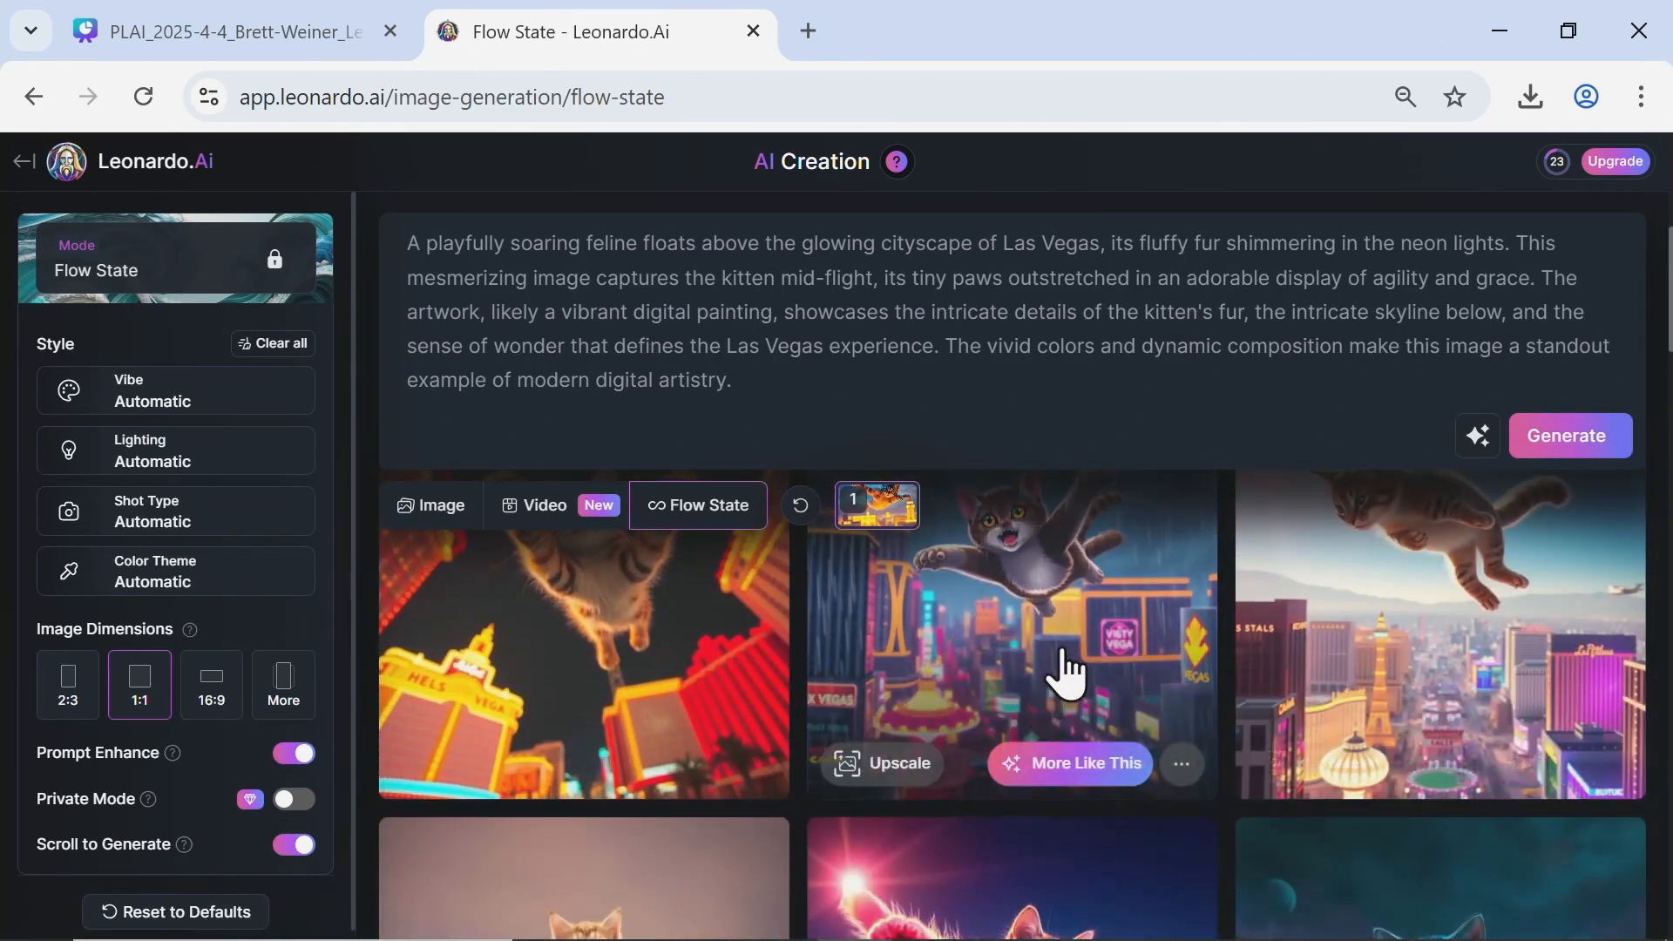
pyautogui.scroll(-2, 1064, 675)
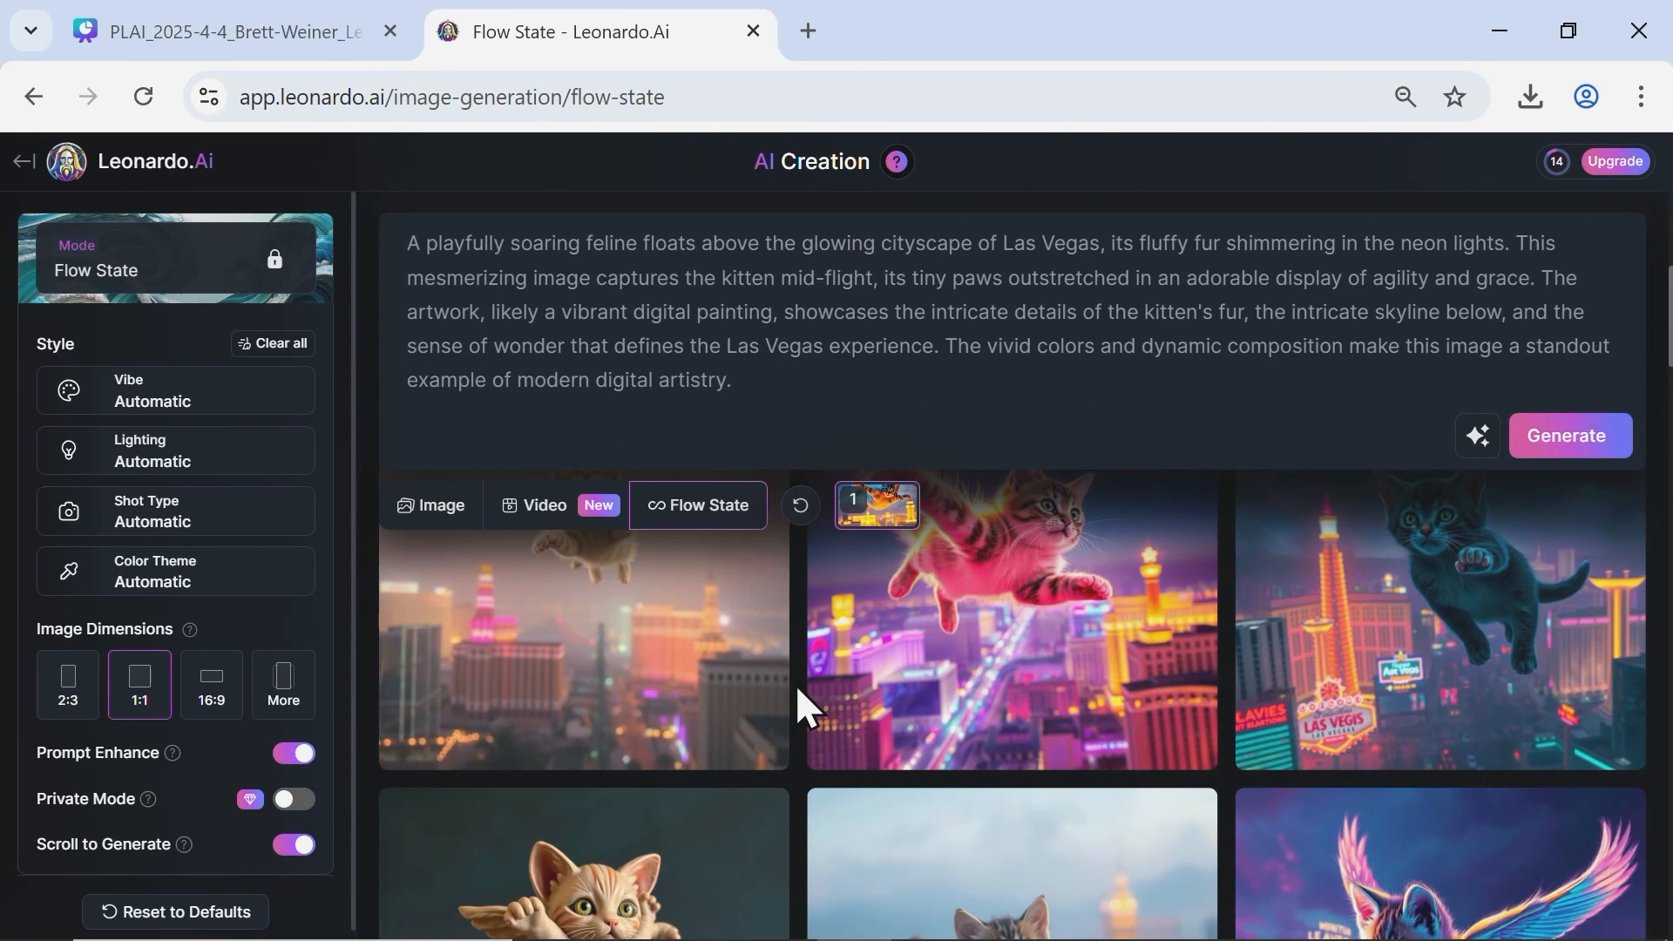
pyautogui.scroll(-3, 822, 586)
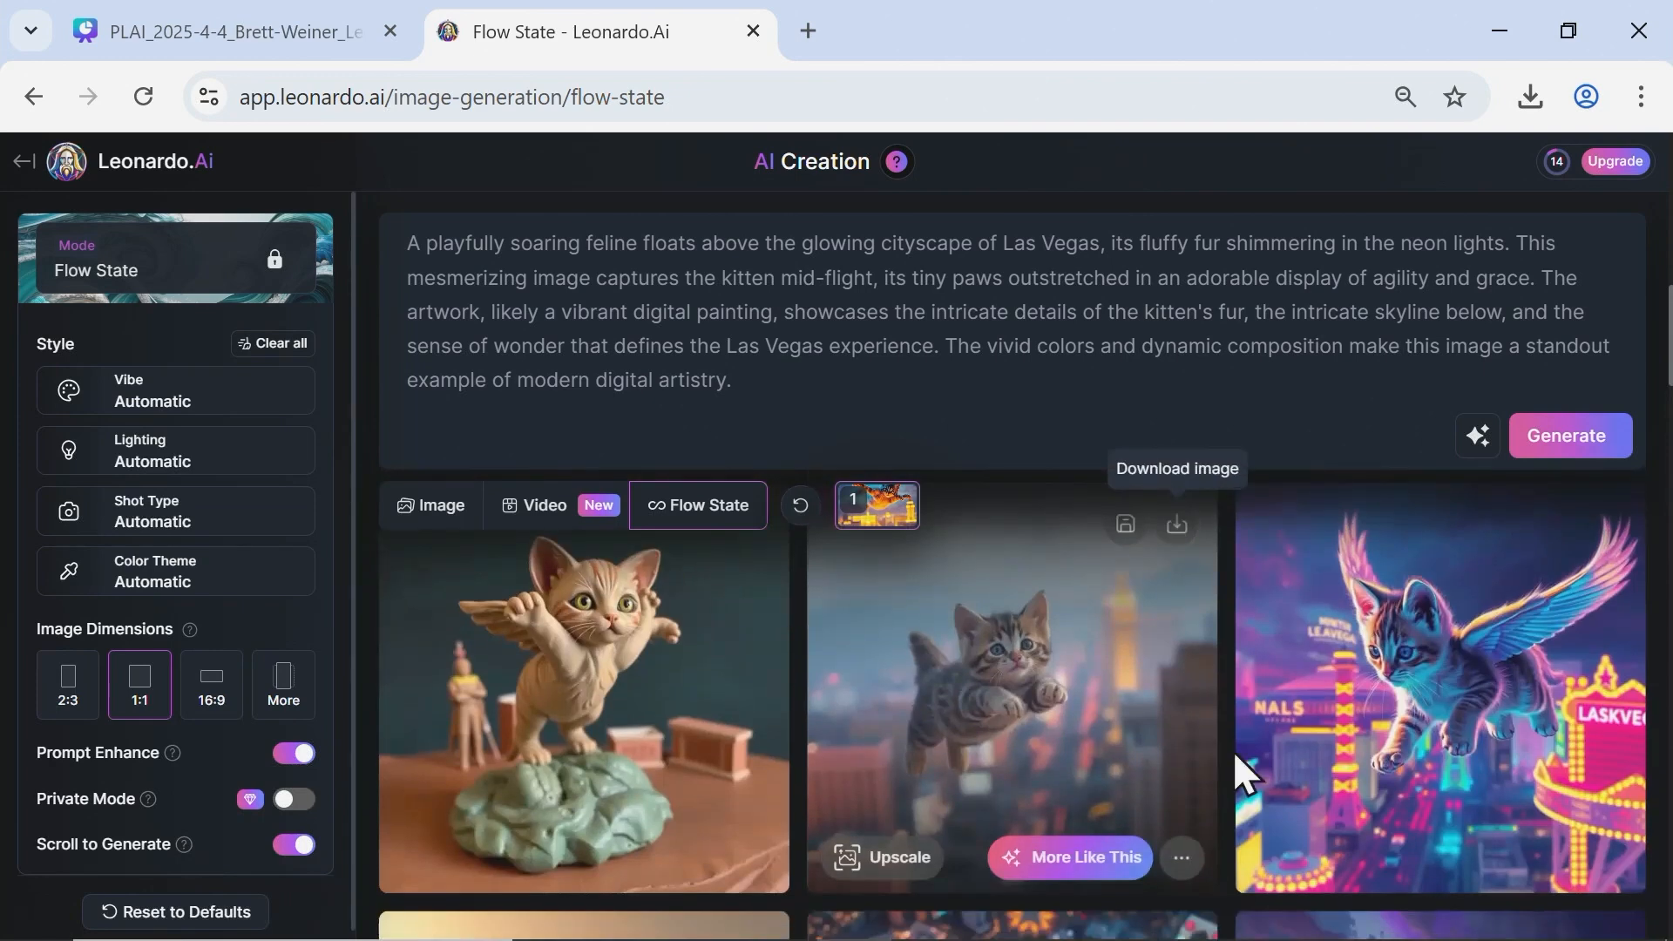
pyautogui.scroll(-5, 1232, 740)
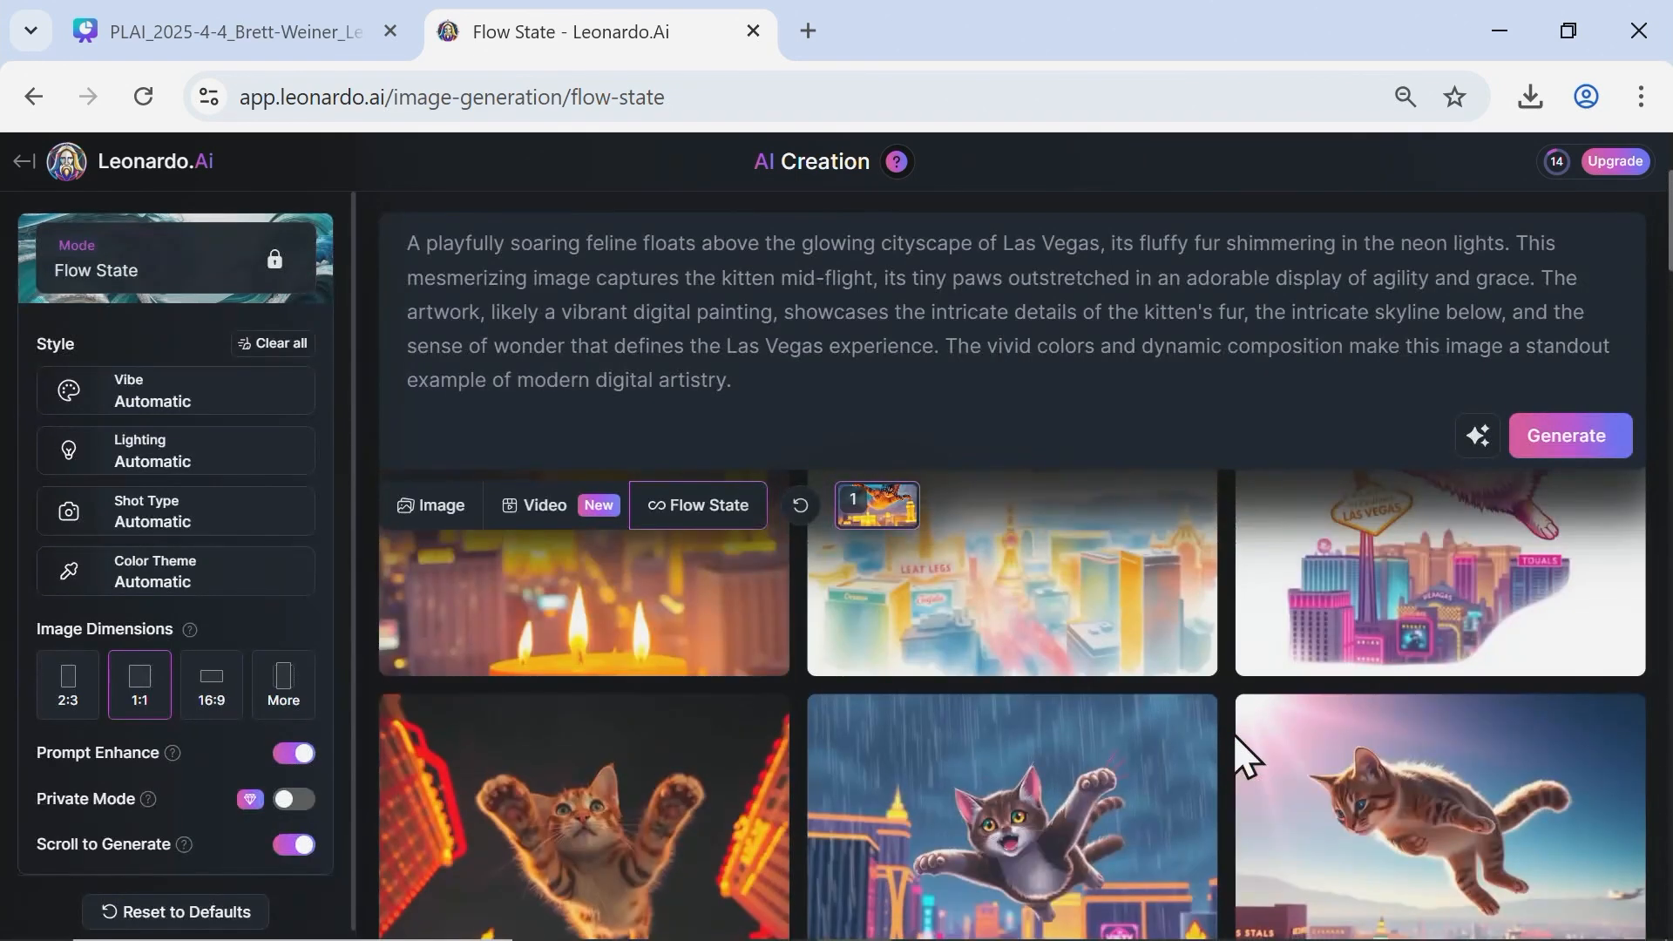
# Generate more Flow State images like the soft watercolor kitten floating above the pale Las Vegas skyline.
pyautogui.scroll(3, 1231, 734)
pyautogui.scroll(-1, 1220, 758)
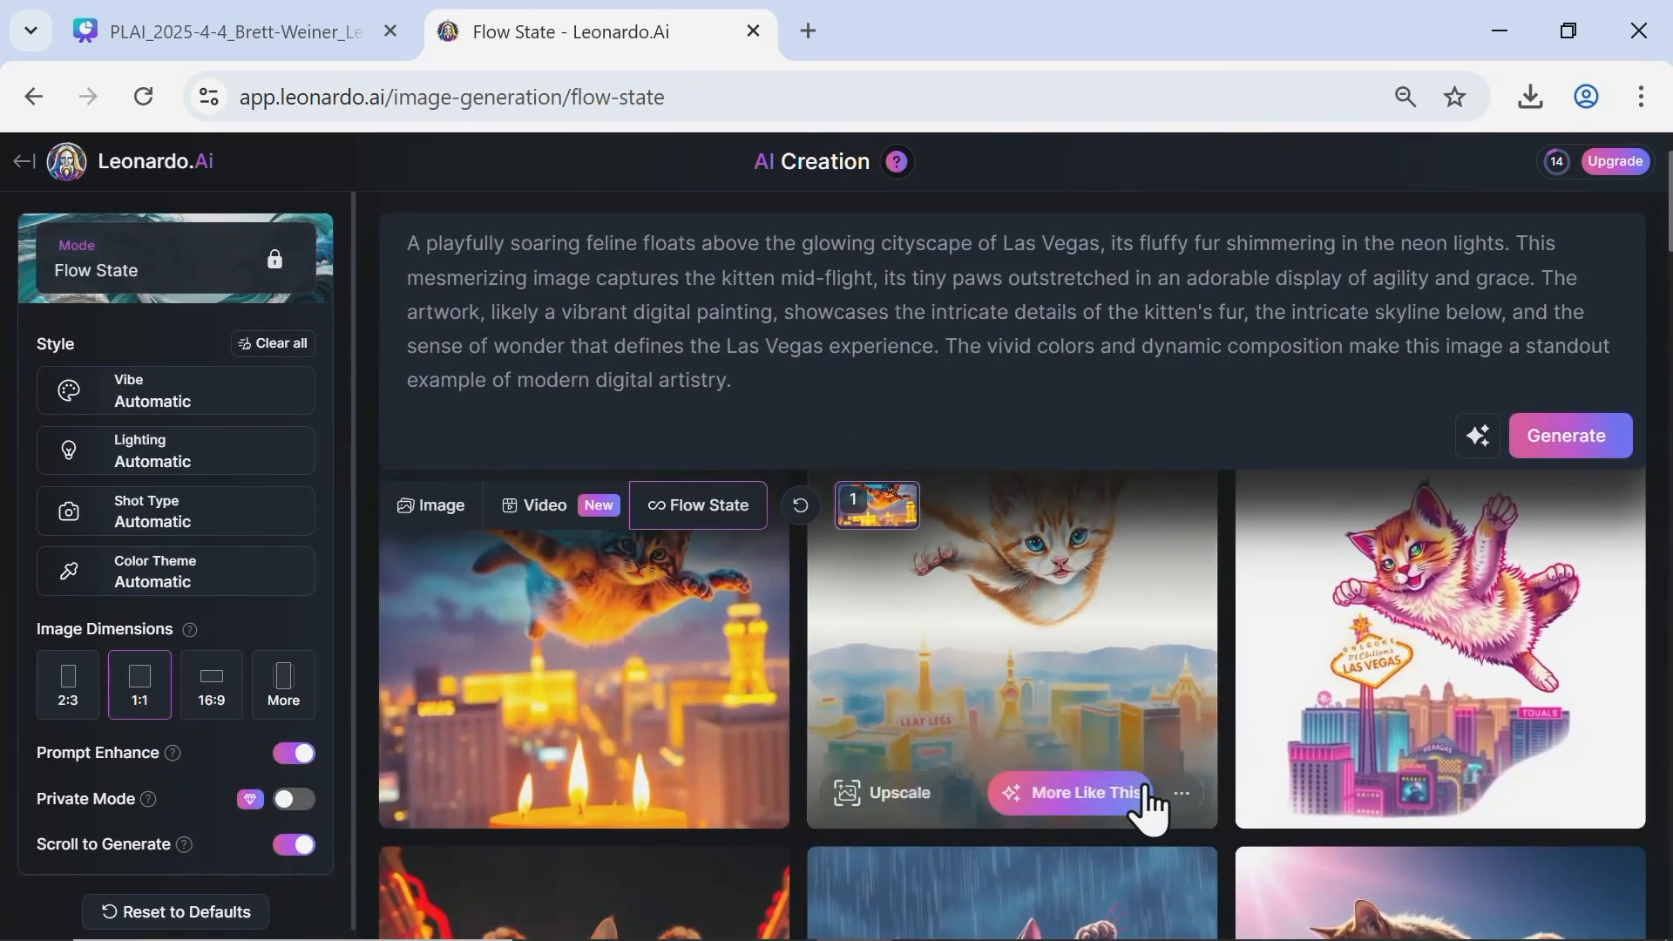
pyautogui.click(1070, 792)
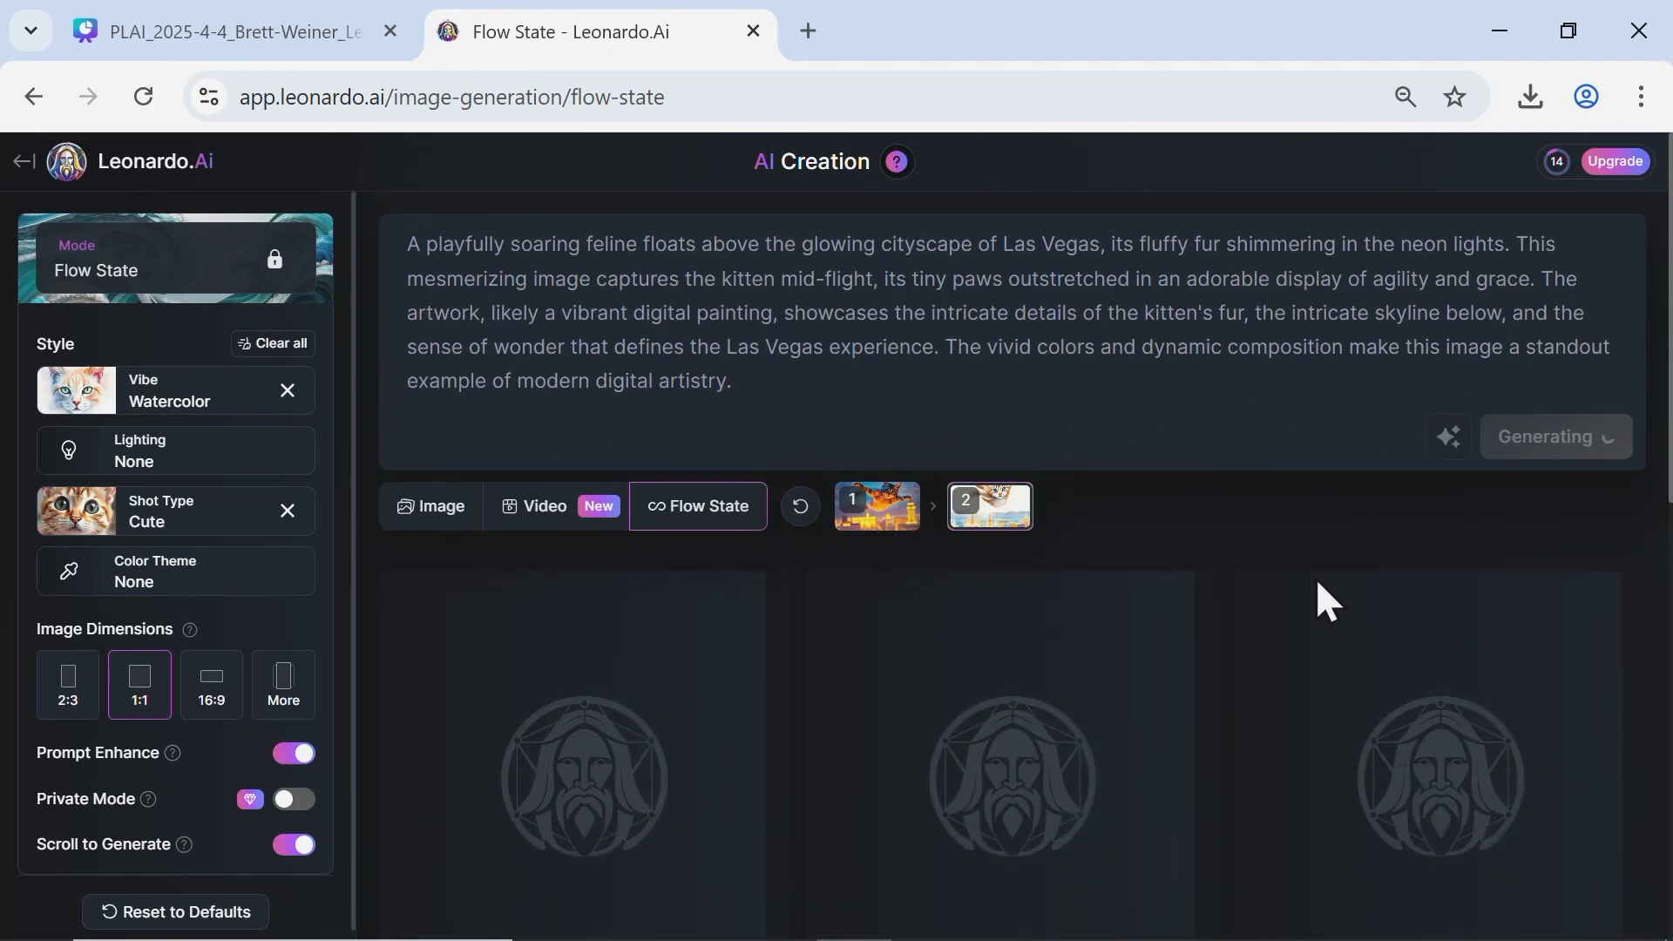
# Look through the new watercolor kitten variations and check the account's remaining fast tokens.
pyautogui.scroll(-8, 1338, 595)
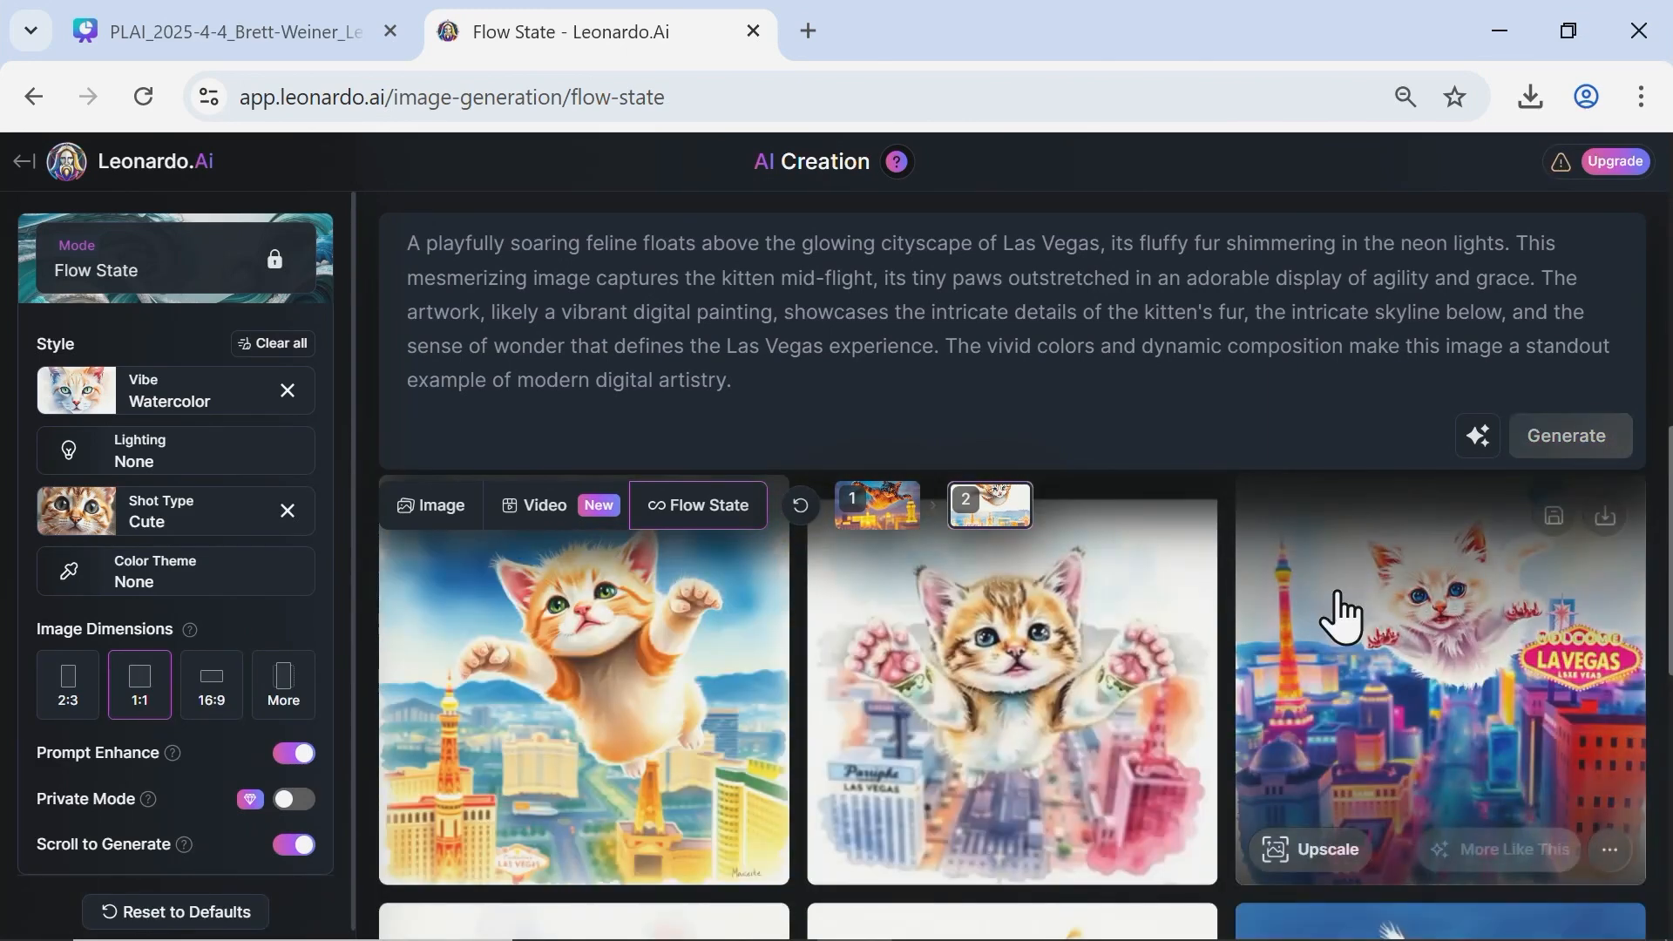
pyautogui.scroll(-5, 1338, 601)
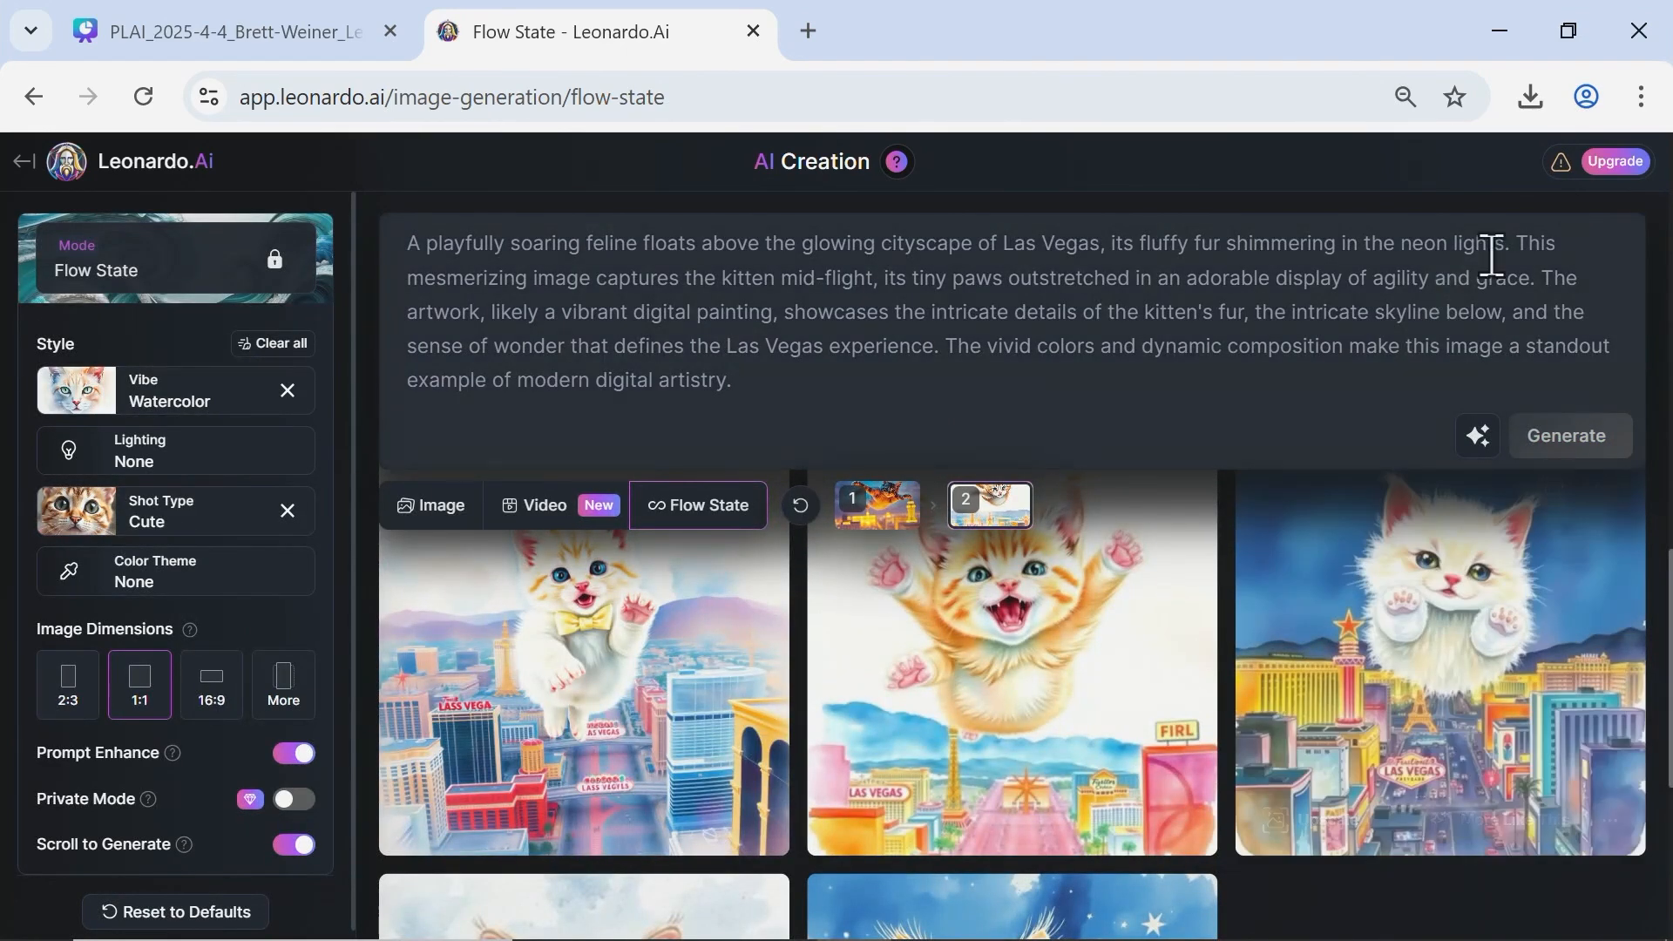
pyautogui.moveTo(1571, 168)
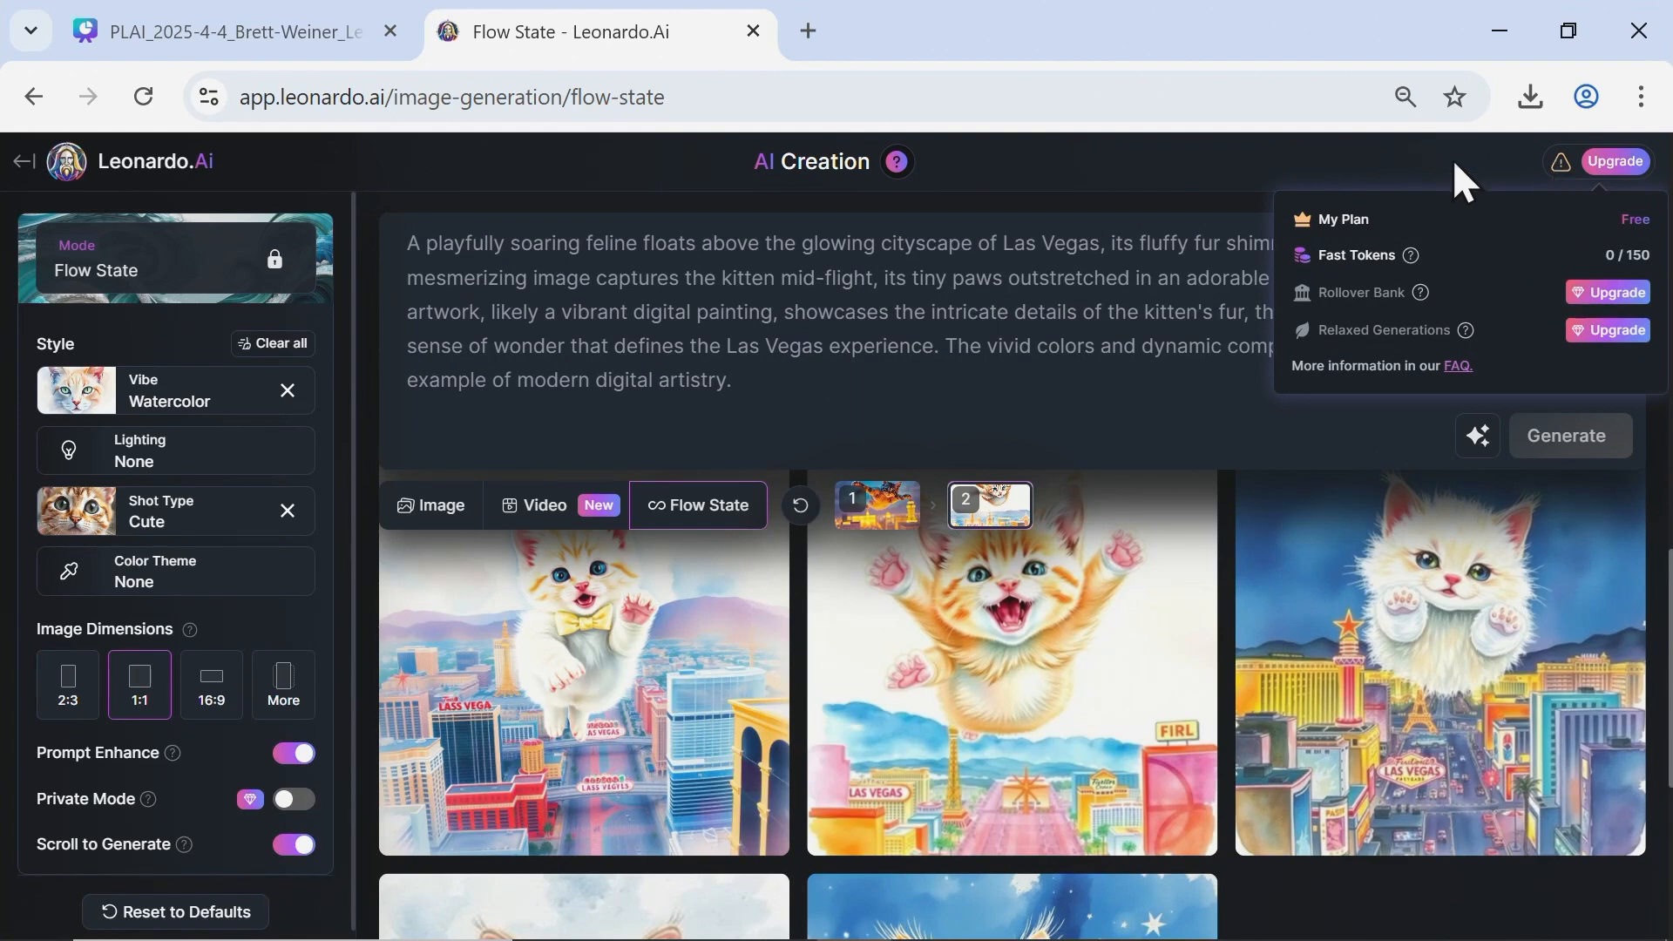
pyautogui.scroll(5, 1015, 814)
pyautogui.scroll(3, 1015, 815)
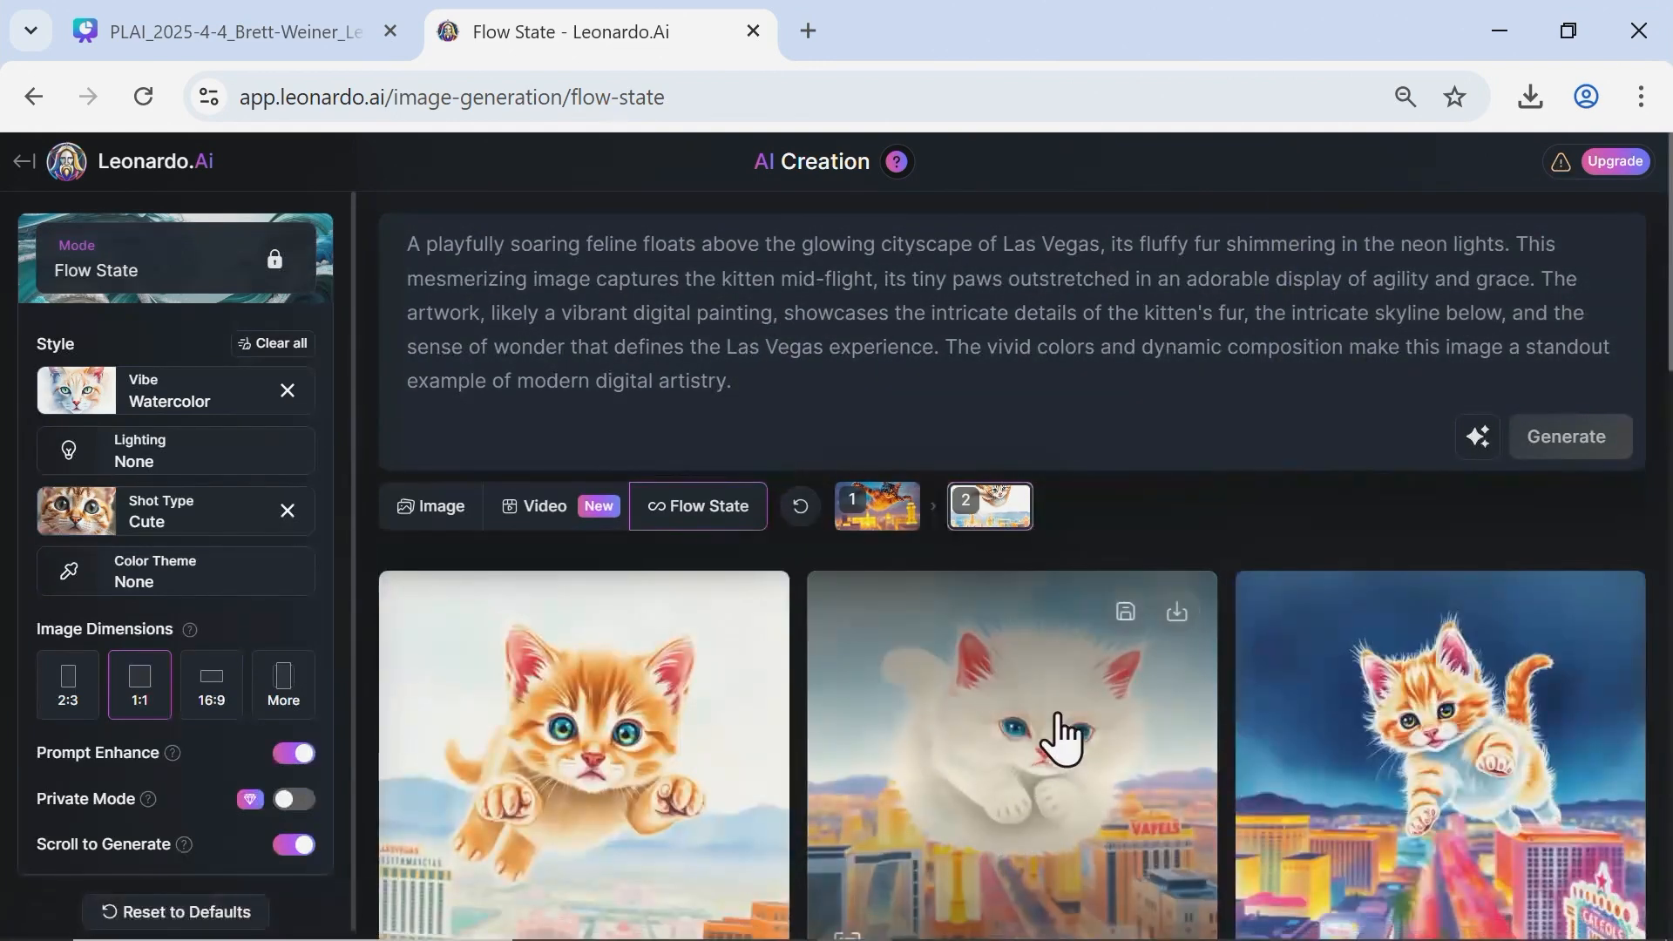
# Review the AI prompt-assistance options for the kitten prompt and highlight "Las Vegas" in its text.
pyautogui.click(1464, 431)
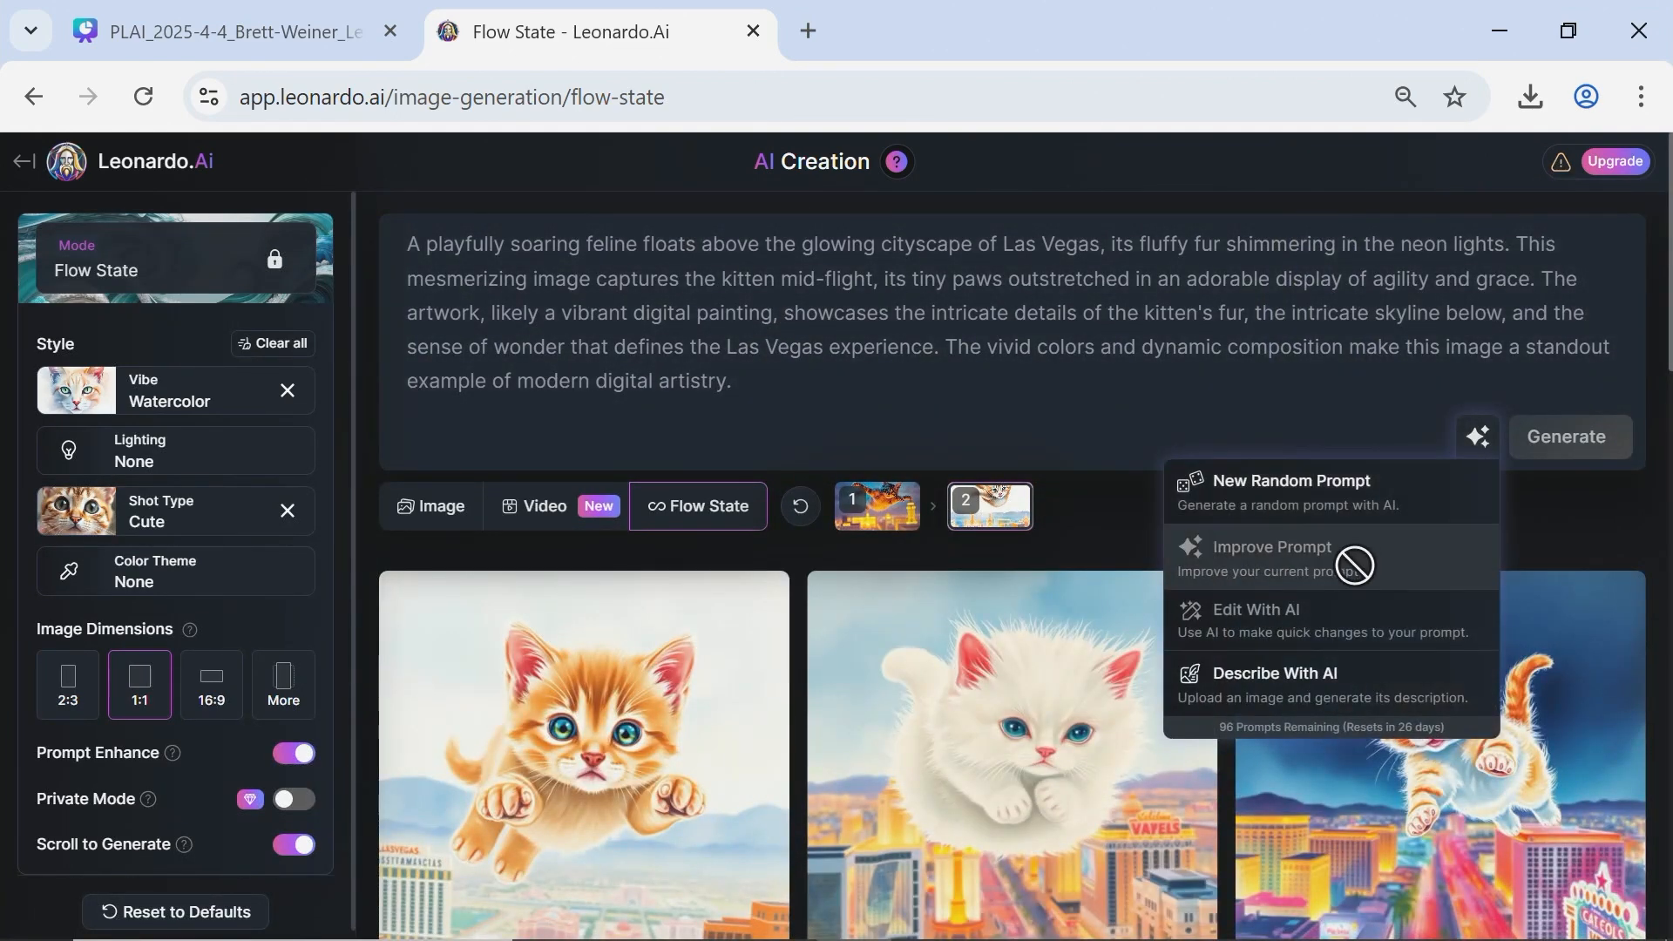
pyautogui.click(1071, 376)
pyautogui.hotkey('ctrl', 'a')
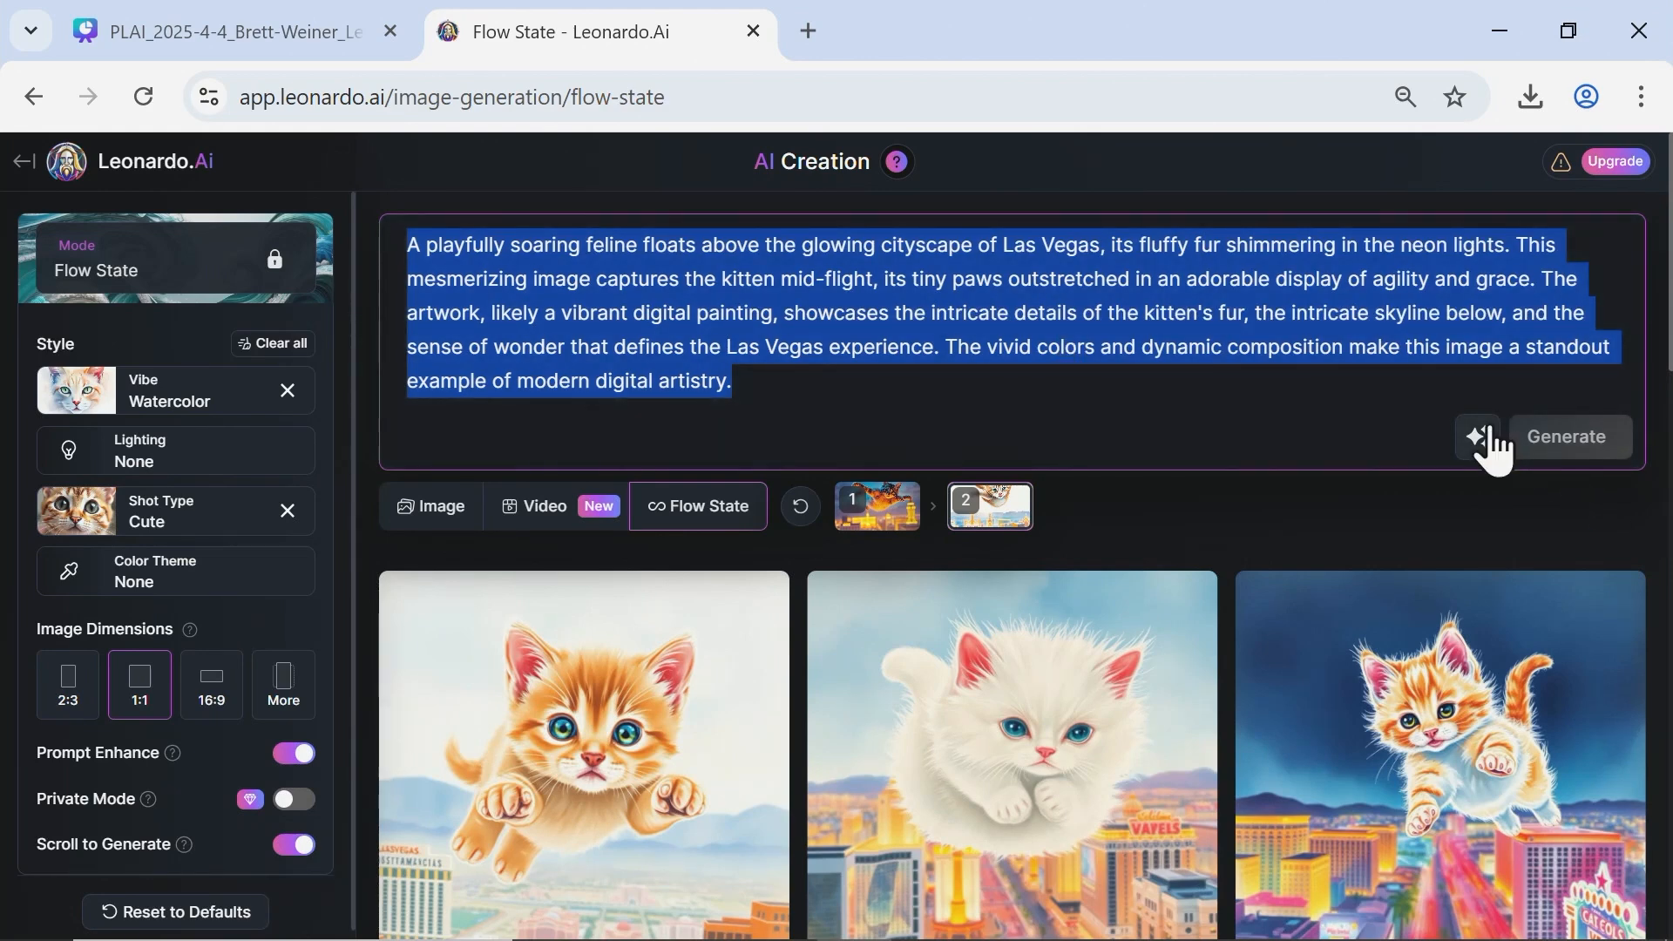
pyautogui.click(1481, 443)
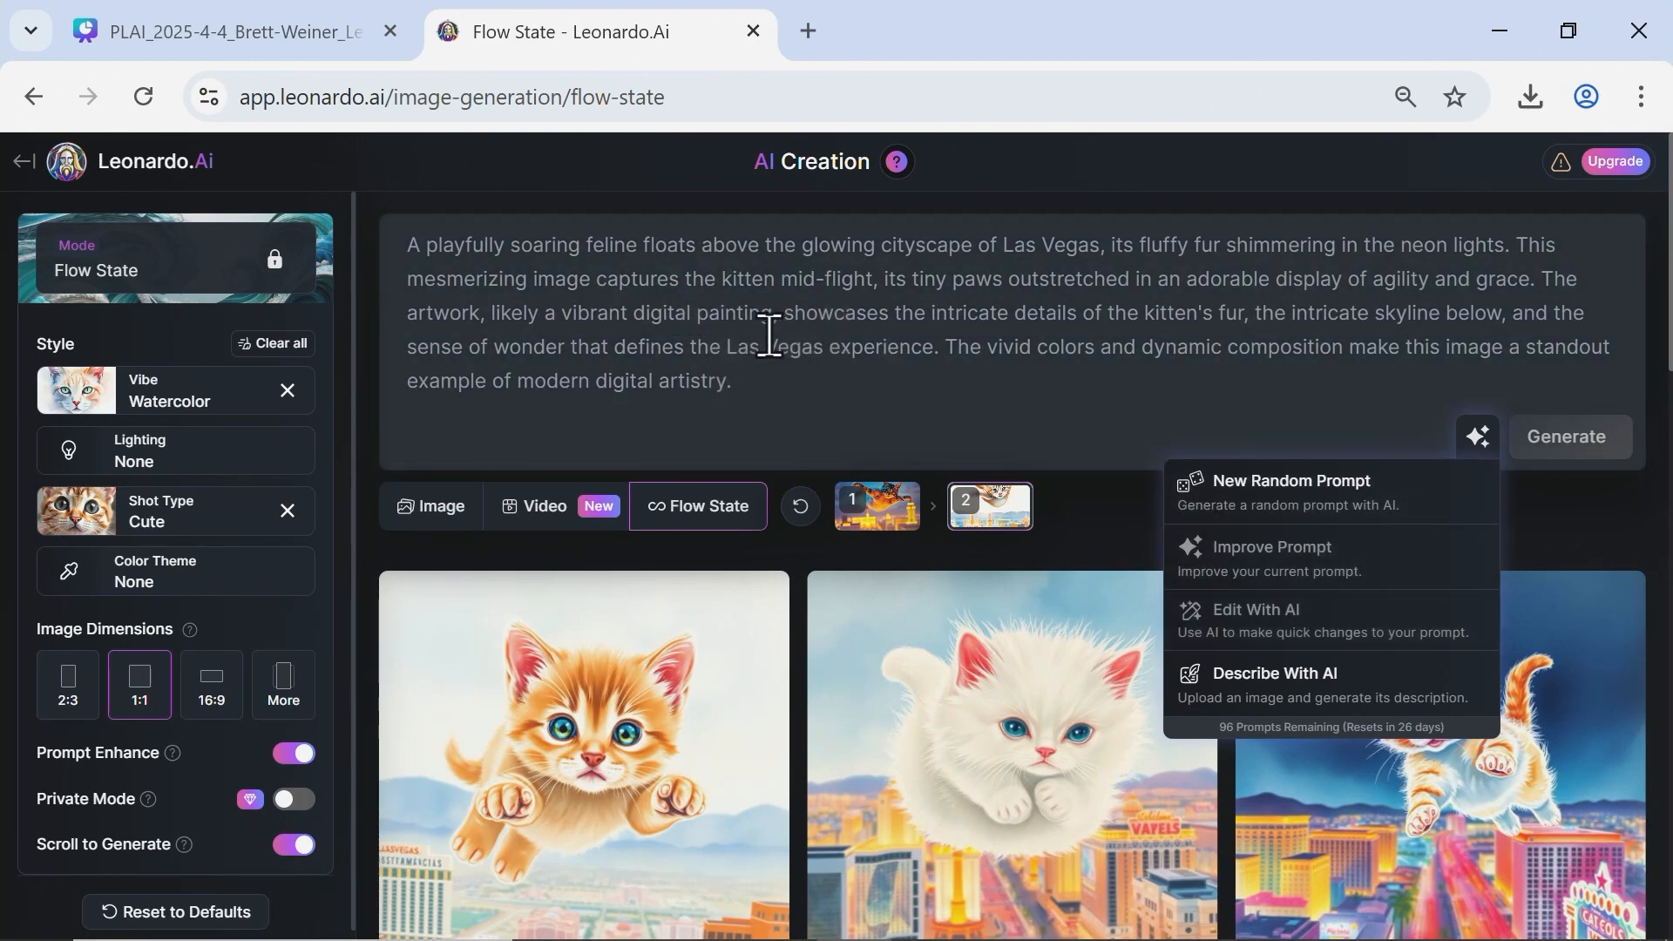
pyautogui.click(756, 357)
pyautogui.moveTo(726, 357); pyautogui.dragTo(813, 357)
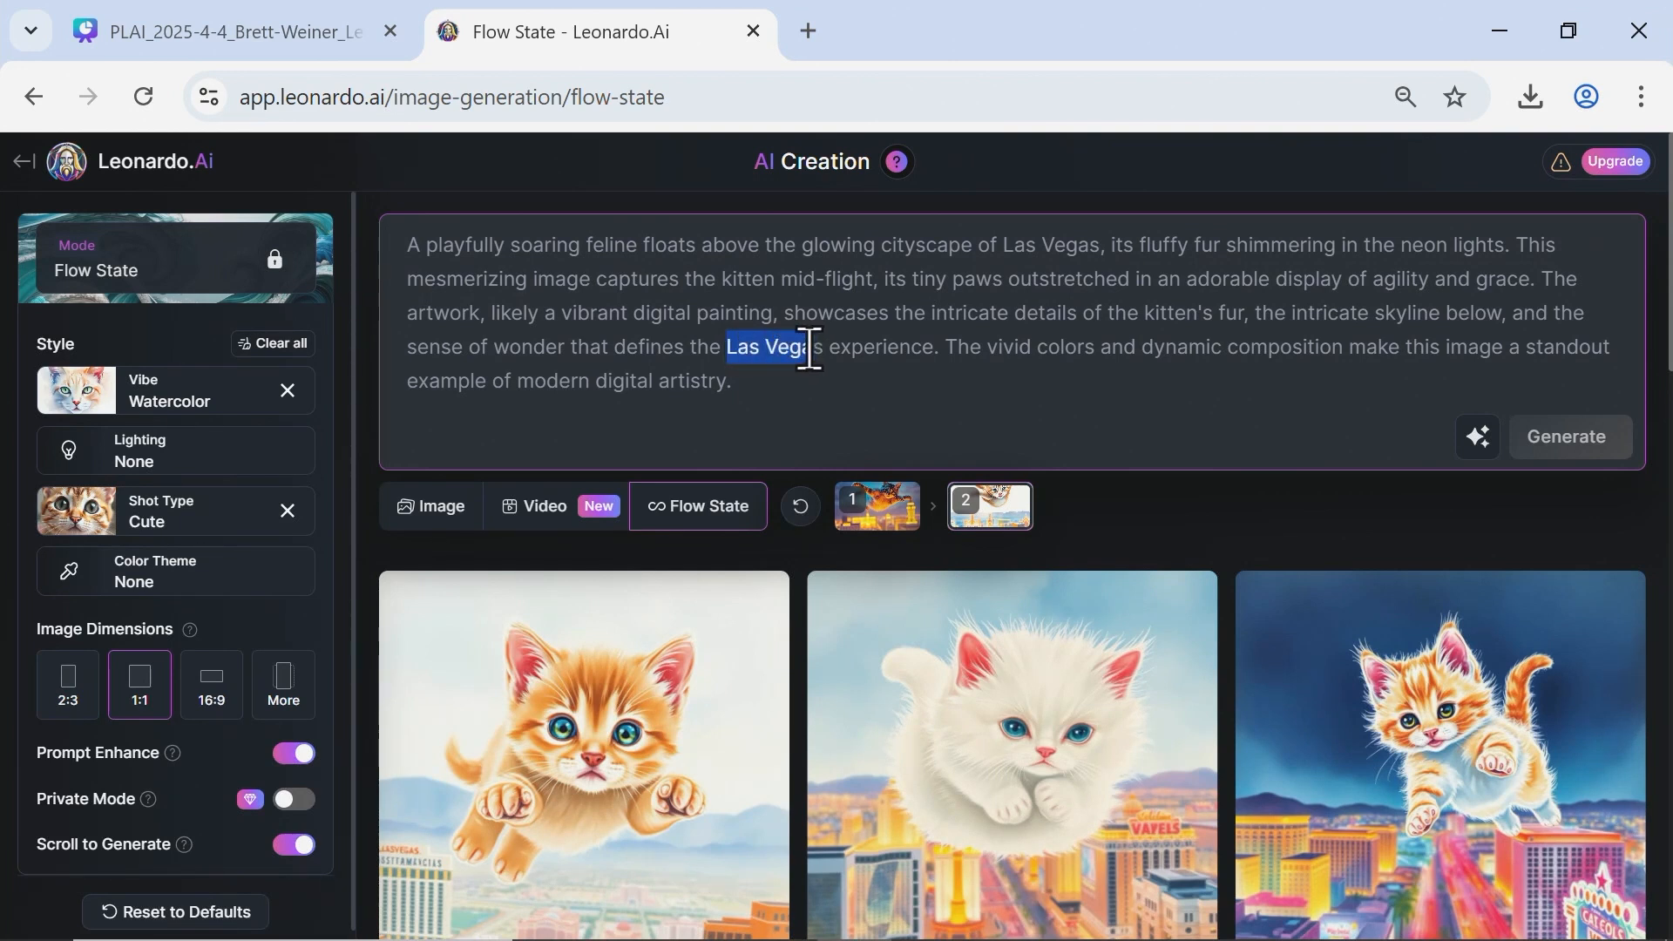